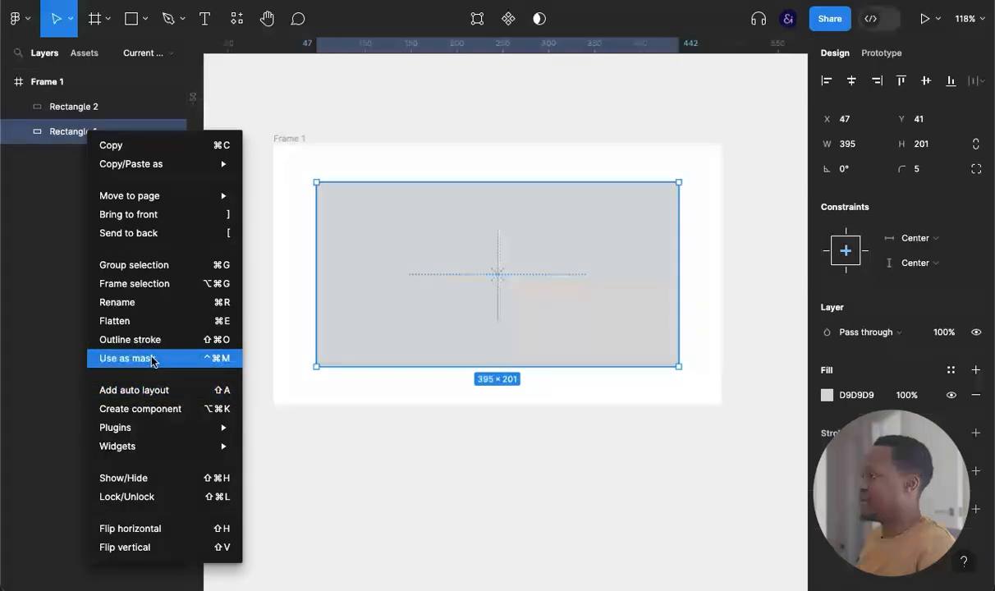
- Use Rectangle 1 as a mask and fill Rectangle 2 above it with red FF7676
{"action": "left_click", "coordinate": [371, 423]}
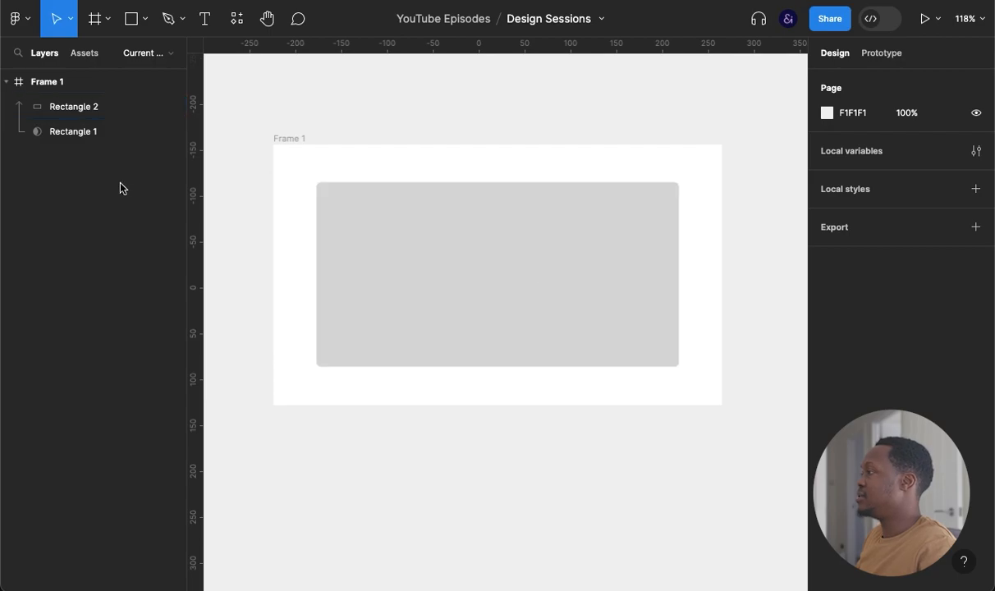
{"action": "left_click", "coordinate": [66, 132]}
{"action": "left_click", "coordinate": [68, 110]}
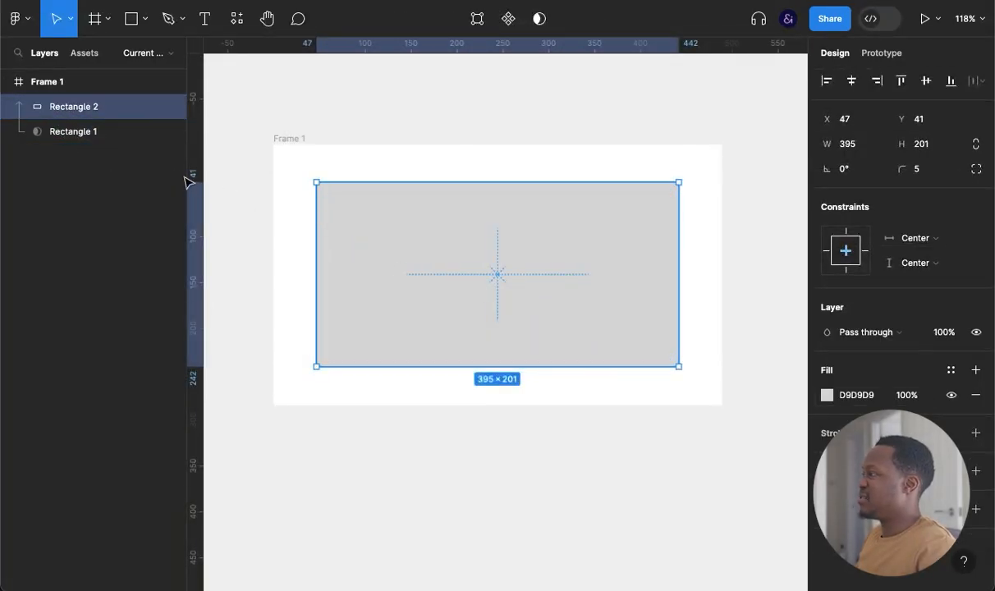
{"action": "left_click", "coordinate": [827, 397]}
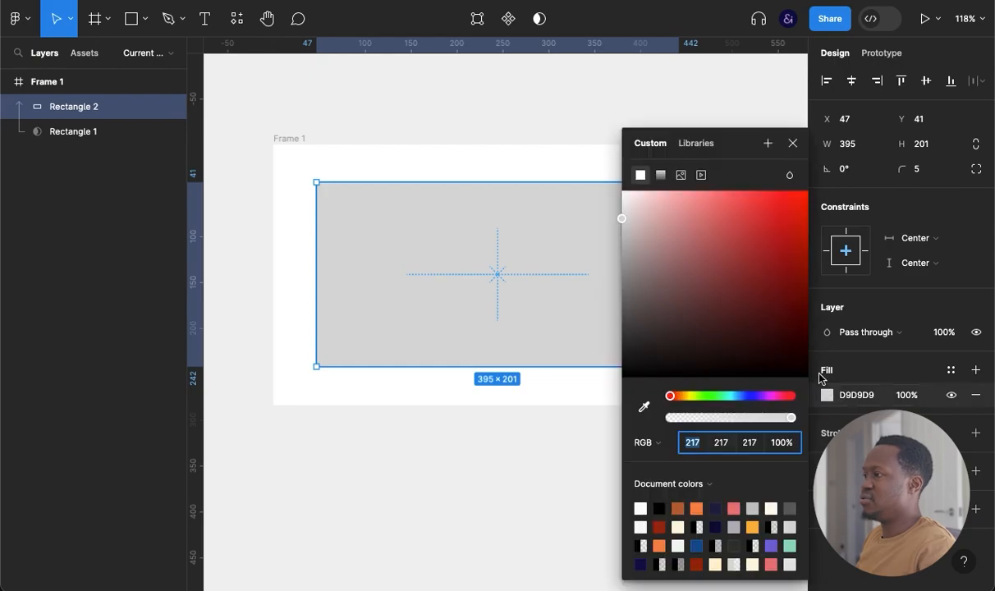
{"action": "left_click_drag", "start_coordinate": [714, 223], "coordinate": [723, 177]}
{"action": "left_click", "coordinate": [793, 144]}
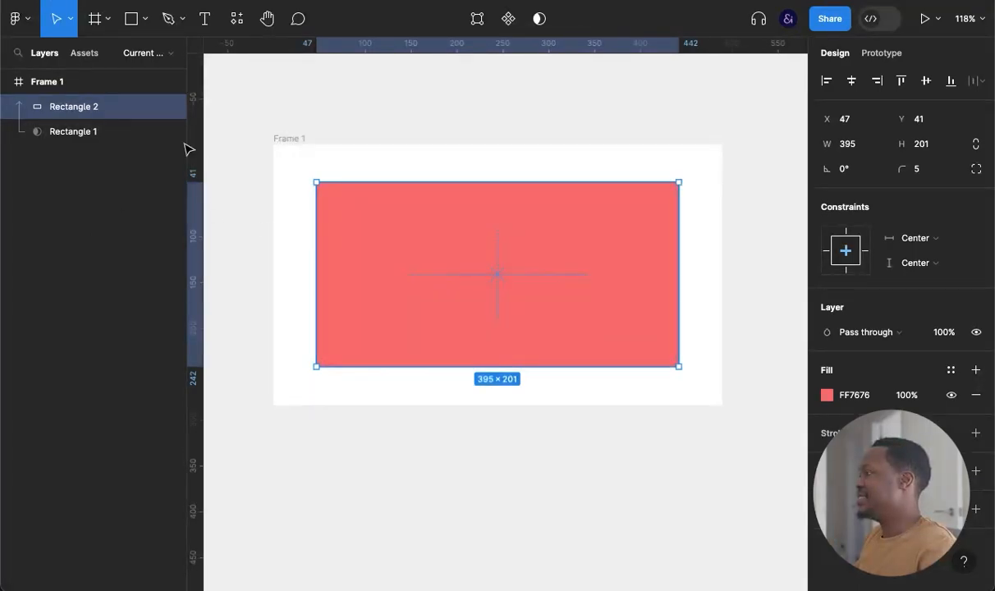
{"action": "left_click", "coordinate": [271, 222]}
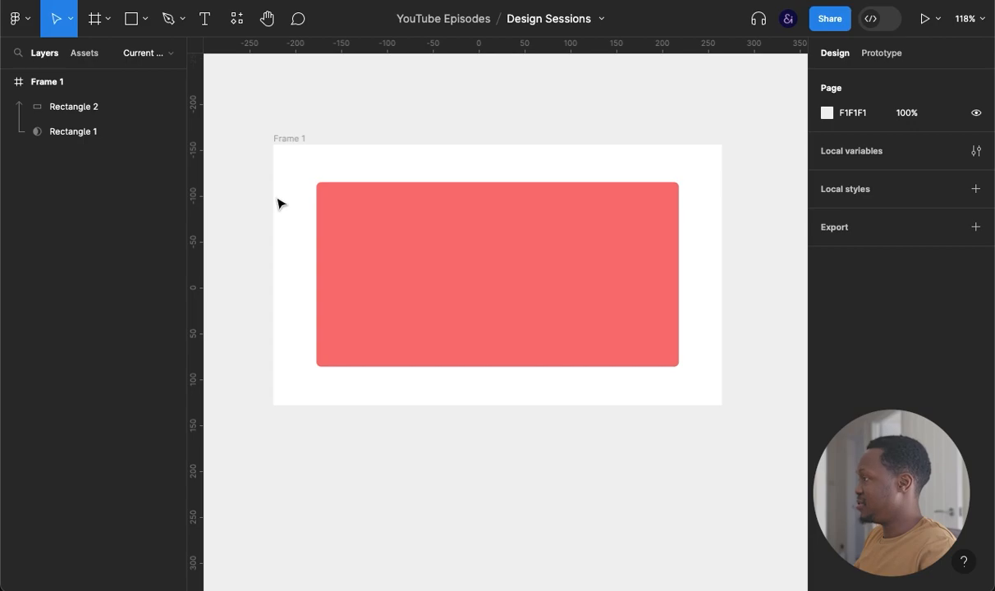
- Draw a rectangle about 127 × 186 inside the mask group, overlapping the red card's upper-left corner
{"action": "left_click", "coordinate": [37, 135]}
{"action": "key", "text": "r"}
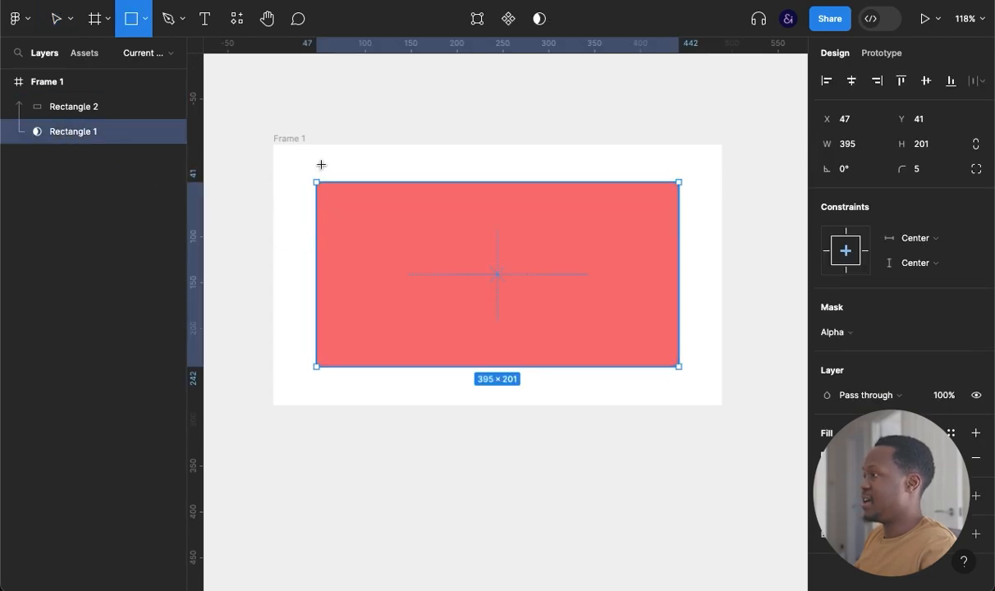
{"action": "left_click_drag", "start_coordinate": [303, 160], "coordinate": [419, 330]}
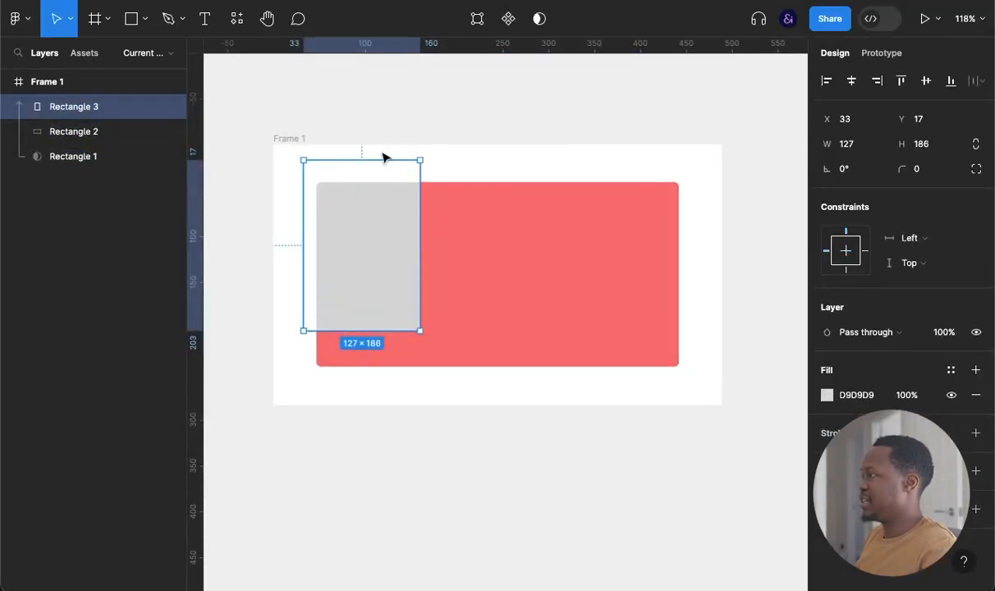
- Rotate Rectangle 3 to about -32.45° and lengthen it to about 306, placing it as a diagonal band across the card's upper-left corner
{"action": "left_click", "coordinate": [102, 142]}
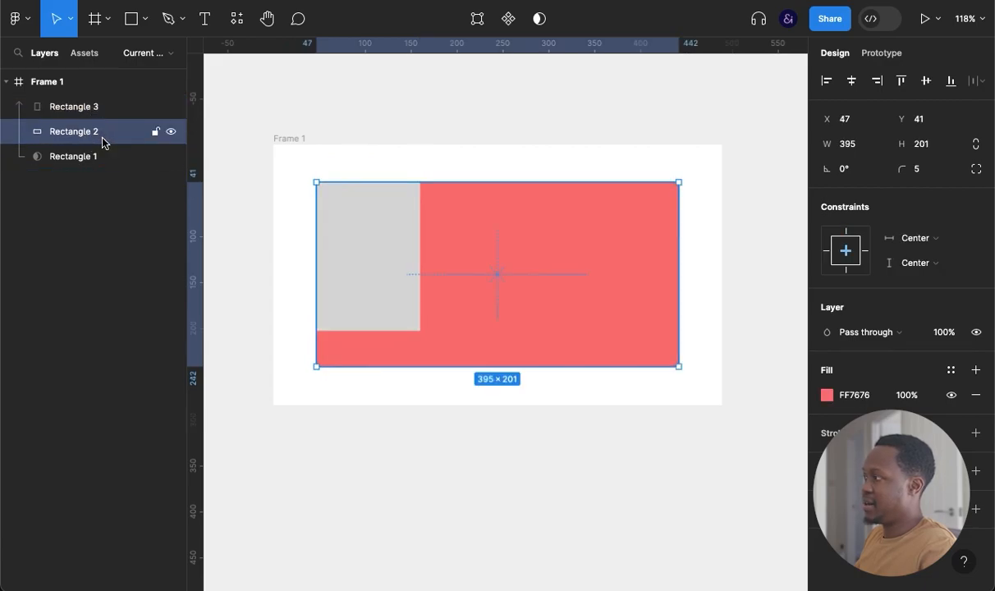
{"action": "left_click", "coordinate": [103, 107]}
{"action": "left_click_drag", "start_coordinate": [417, 150], "coordinate": [496, 180]}
{"action": "left_click_drag", "start_coordinate": [405, 169], "coordinate": [428, 129]}
{"action": "left_click_drag", "start_coordinate": [396, 220], "coordinate": [371, 192]}
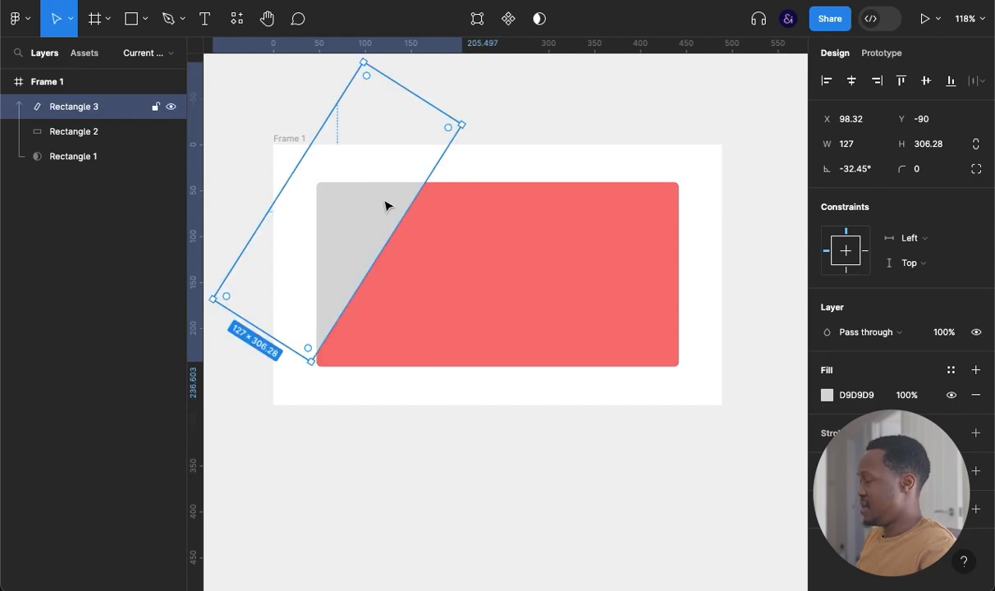
{"action": "left_click_drag", "start_coordinate": [297, 164], "coordinate": [335, 183]}
{"action": "key", "text": "ctrl+z"}
- Duplicate the diagonal band, narrow the copy to about 55 wide and offset it down and to the right of the original
{"action": "key", "text": "ctrl+d"}
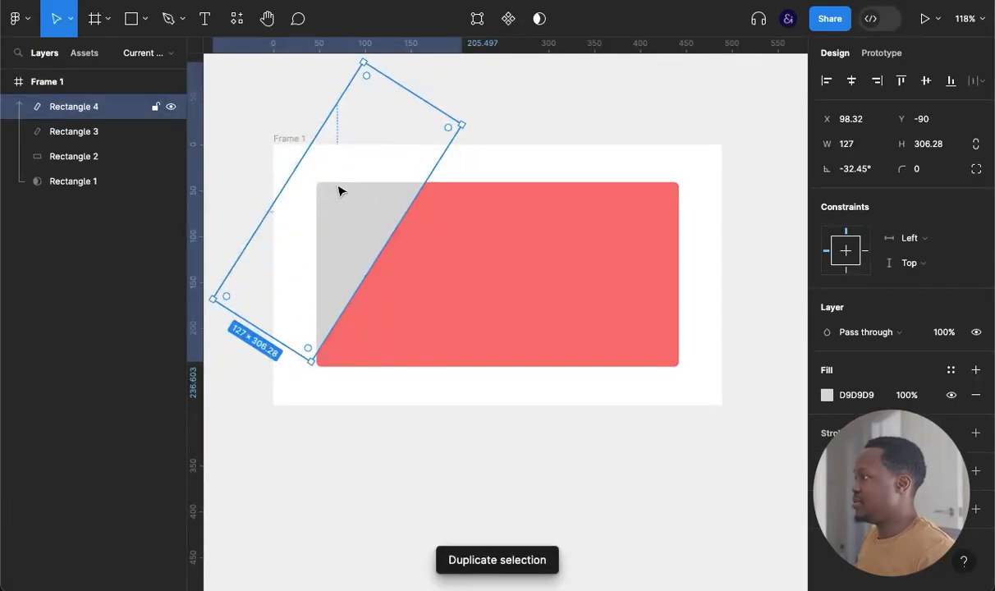
{"action": "key", "text": "shift+Right"}
{"action": "key", "text": "shift+Right"}
{"action": "key", "text": "shift+Right"}
{"action": "key", "text": "shift+Right"}
{"action": "key", "text": "shift+Right"}
{"action": "key", "text": "shift+Down"}
{"action": "key", "text": "shift+Down"}
{"action": "key", "text": "shift+Down"}
{"action": "key", "text": "shift+Down"}
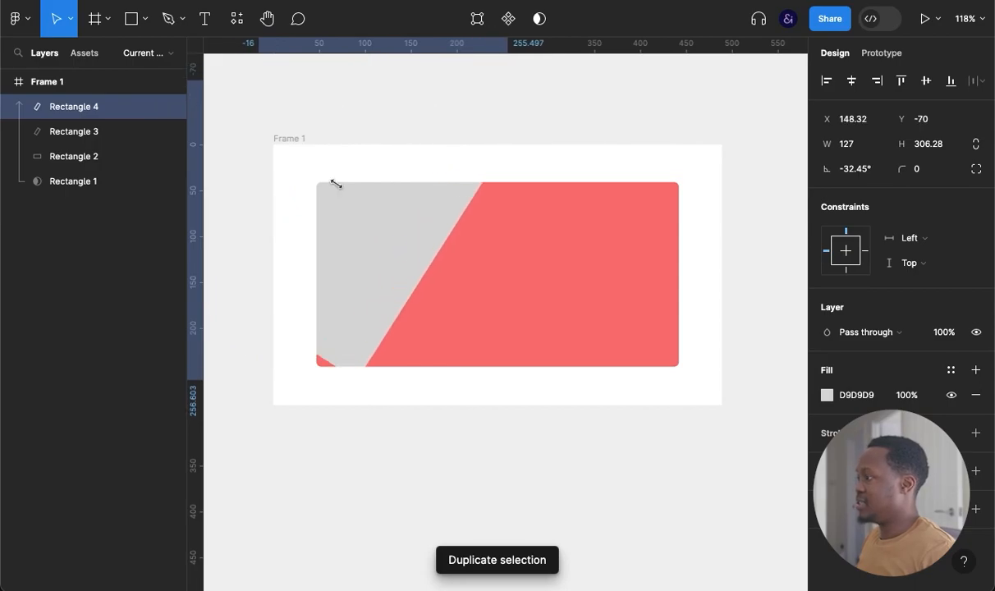
{"action": "mouse_move", "coordinate": [353, 222]}
{"action": "left_mouse_down"}
{"action": "mouse_move", "coordinate": [370, 243]}
{"action": "mouse_move", "coordinate": [366, 236]}
{"action": "left_mouse_up"}
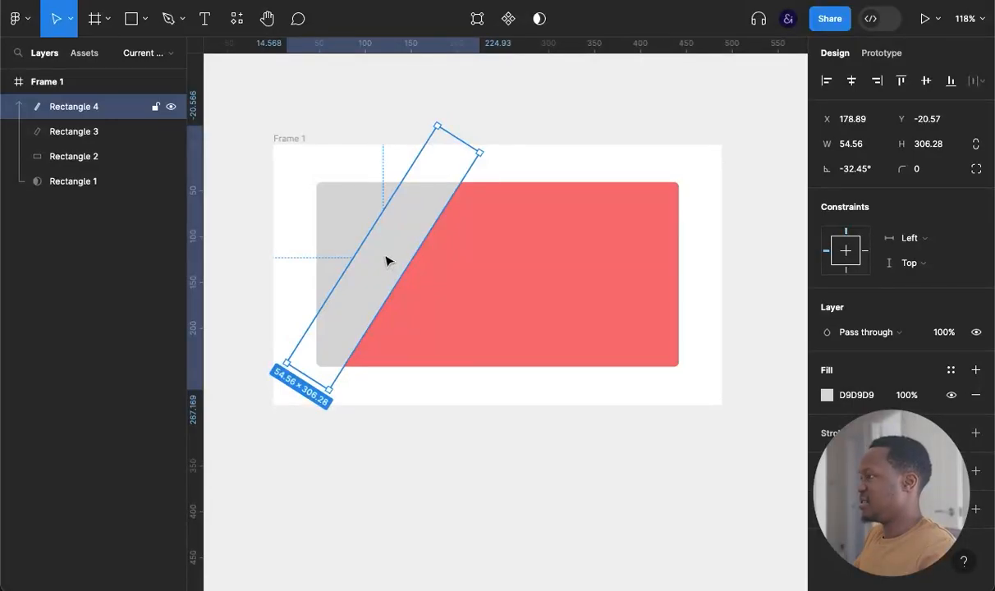
- Set the narrow band's opacity to 70%, and move both bands 30 px left and 10 px up
{"action": "key", "text": "3"}
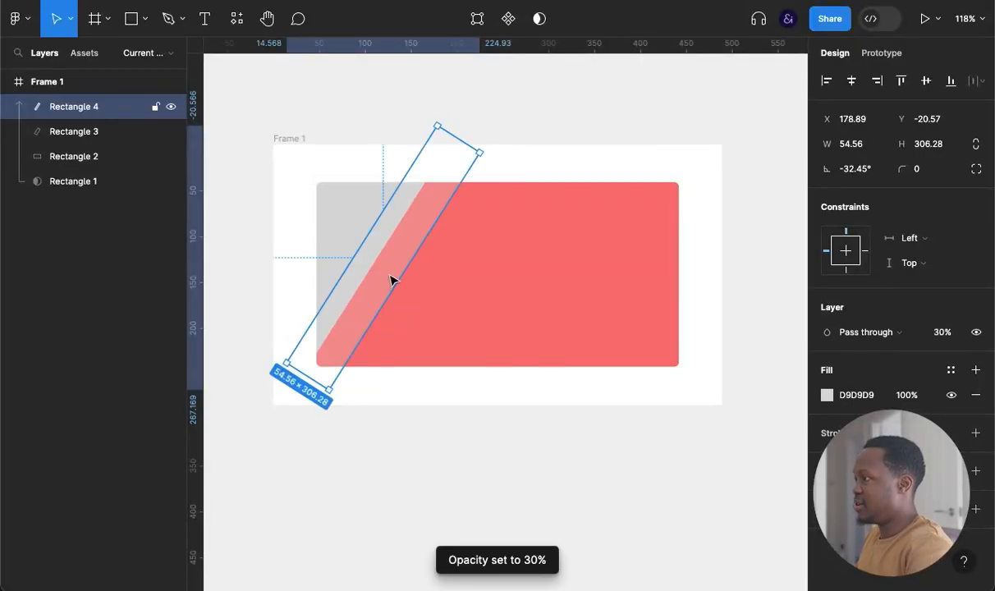
{"action": "key", "text": "7"}
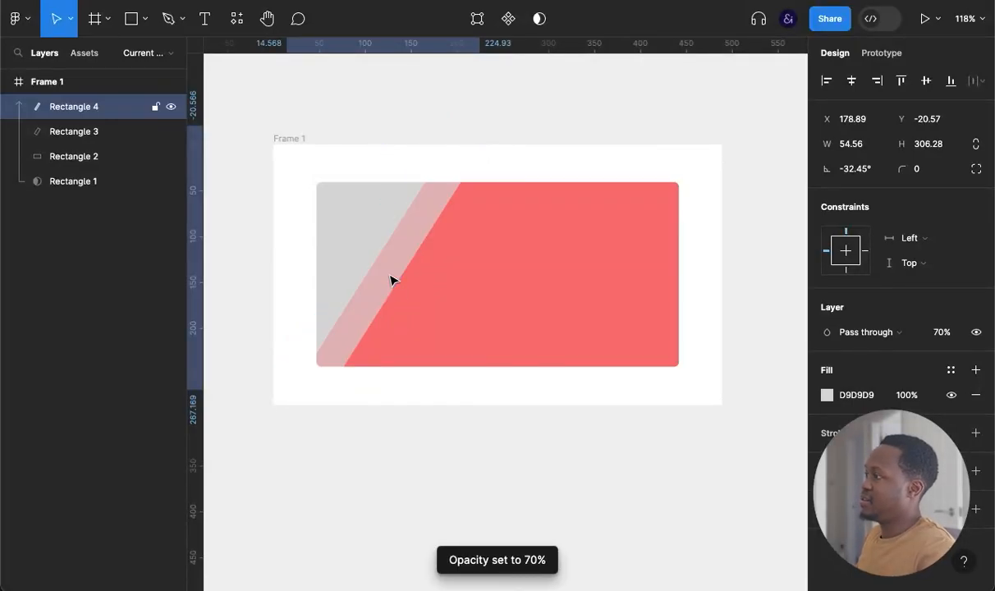
{"action": "left_click", "coordinate": [345, 237], "text": "shift"}
{"action": "key", "text": "shift+Left"}
{"action": "key", "text": "shift+Left"}
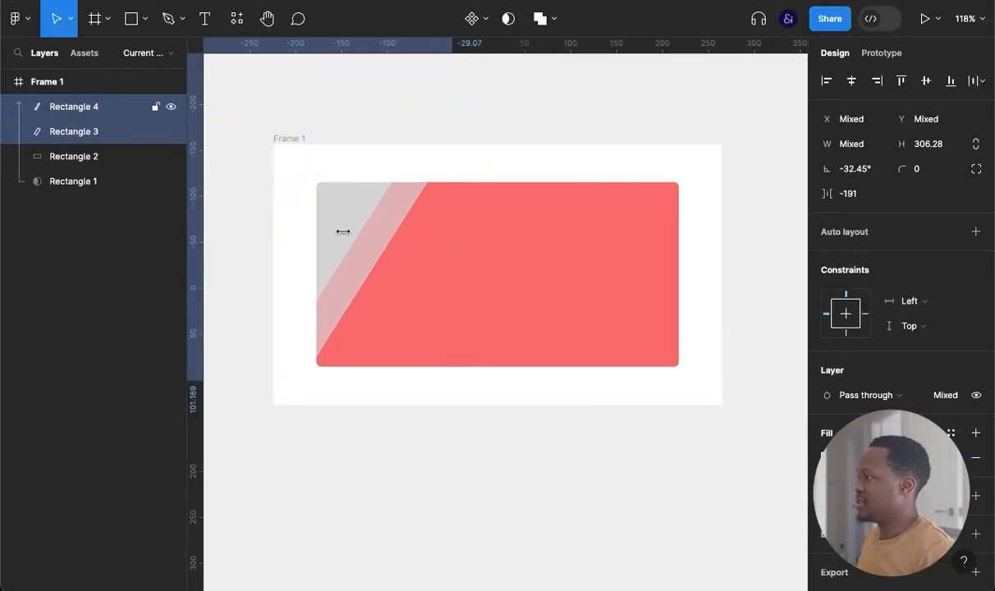
{"action": "left_click", "coordinate": [386, 531]}
- Duplicate the narrow 70% band and move the copy 60 px to the right
{"action": "left_click", "coordinate": [356, 273]}
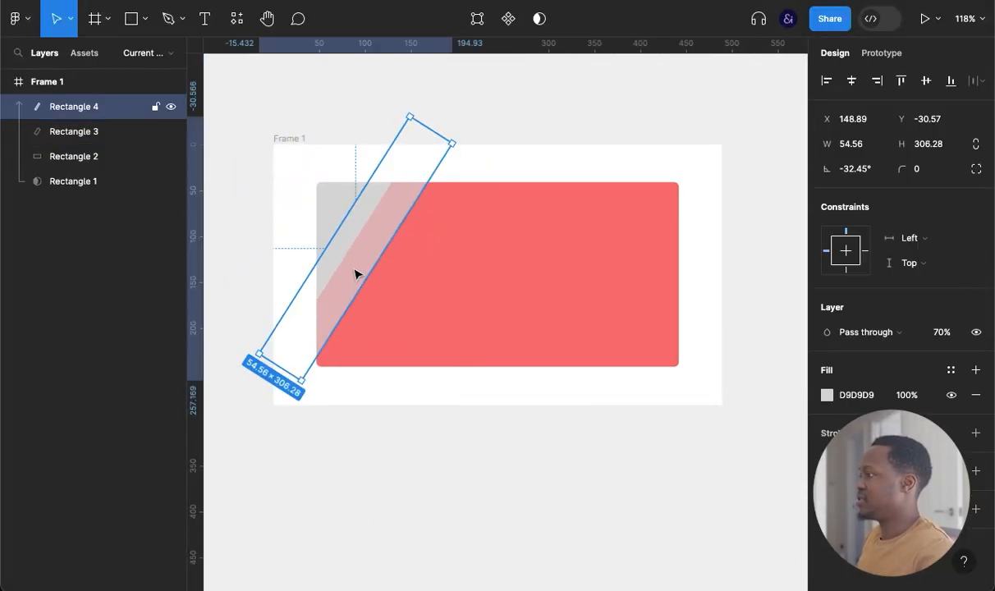
{"action": "key", "text": "super+d"}
{"action": "key", "text": "shift+Right"}
{"action": "key", "text": "shift+Right"}
{"action": "key", "text": "shift+Right"}
{"action": "key", "text": "shift+Right"}
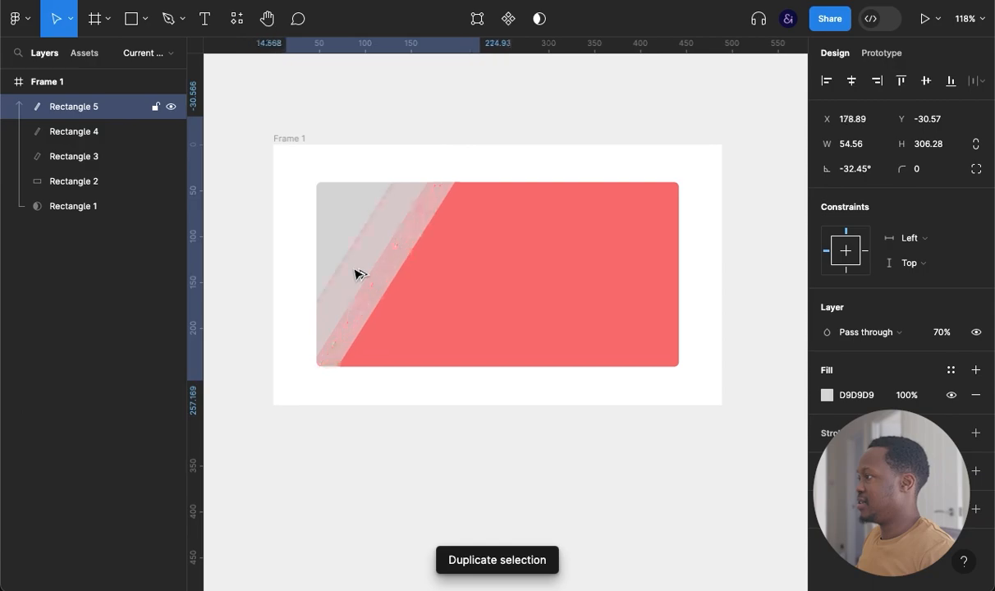
{"action": "key", "text": "shift+Right"}
{"action": "key", "text": "shift+Right"}
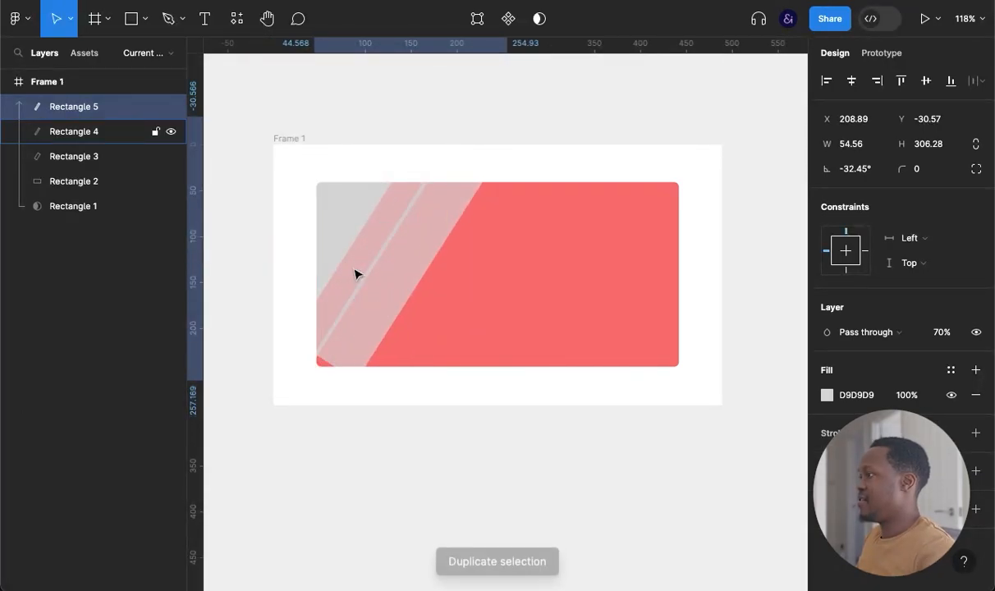
- Lengthen Rectangle 5 to about 377 and nudge it to about X 217, Y -51 so it slightly overlaps the previous band
{"action": "left_click_drag", "start_coordinate": [480, 129], "coordinate": [508, 104]}
{"action": "key", "text": "Down"}
{"action": "key", "text": "Down"}
{"action": "key", "text": "Left"}
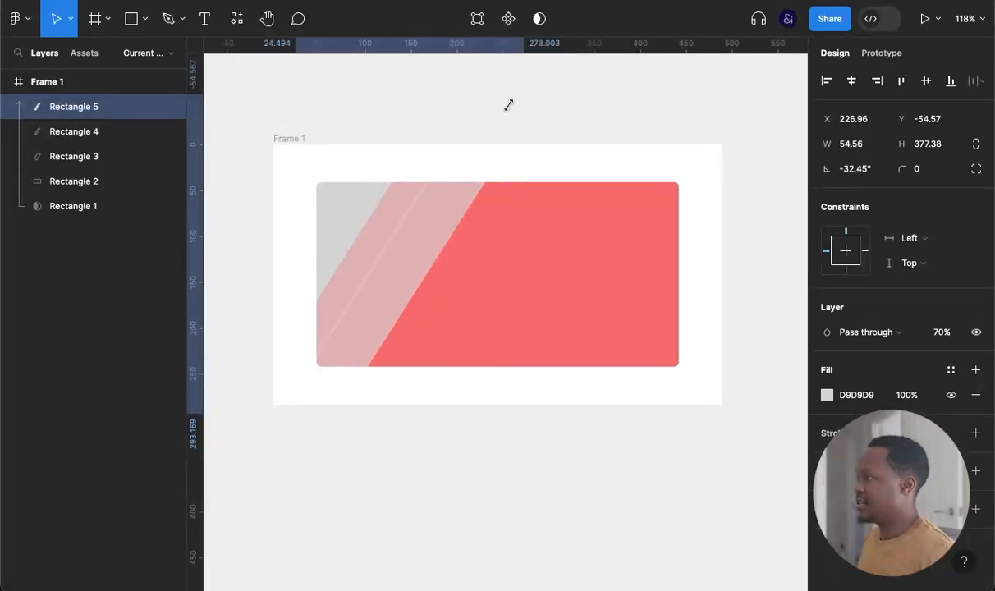
{"action": "key", "text": "shift+Left"}
{"action": "key", "text": "Down"}
{"action": "key", "text": "Down"}
{"action": "key", "text": "Down"}
{"action": "key", "text": "Down"}
- Set Rectangle 5's opacity to 30% and nudge it 1 px left
{"action": "key", "text": "3"}
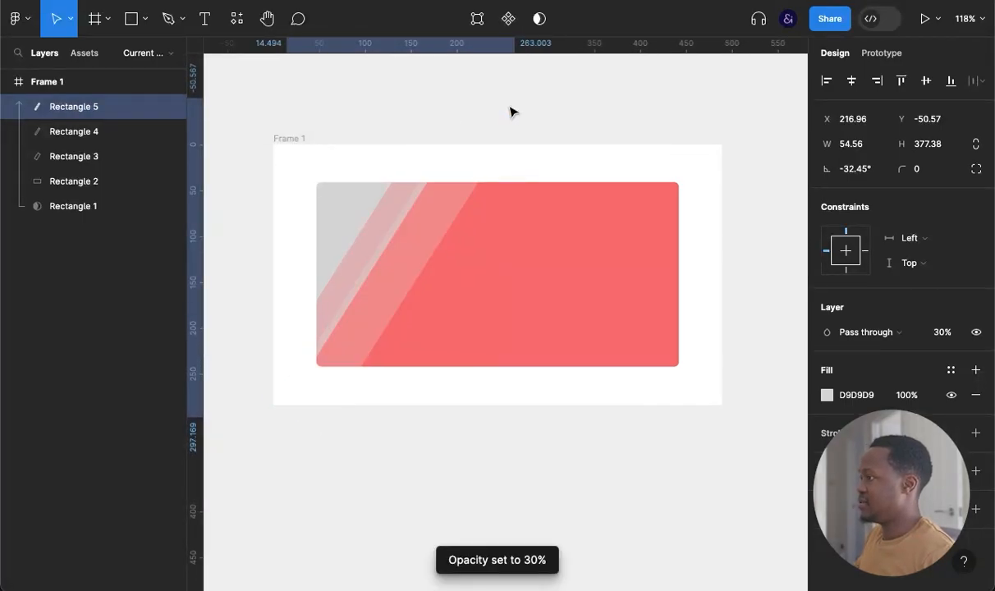
{"action": "key", "text": "Left"}
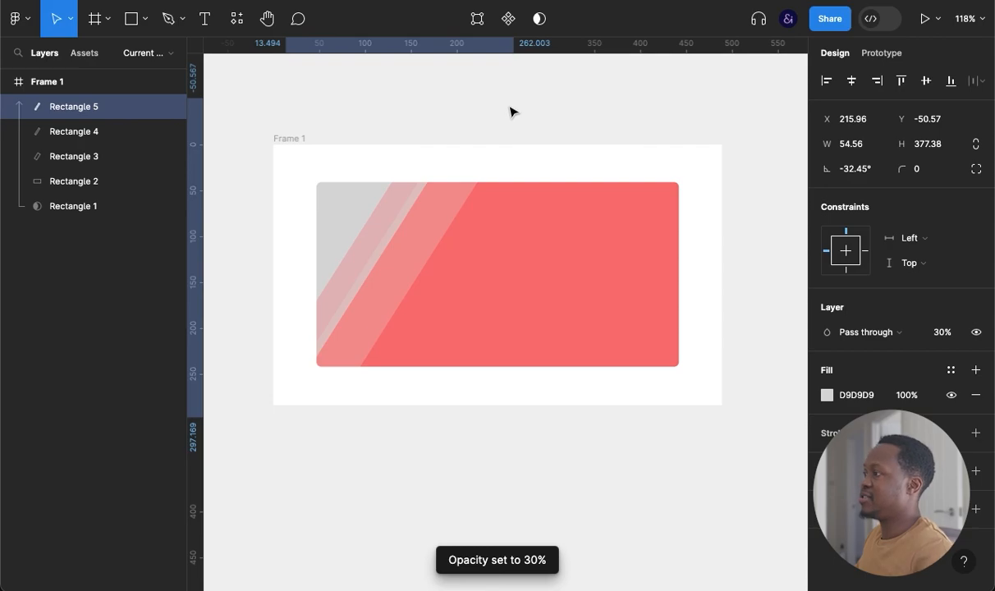
{"action": "left_click", "coordinate": [457, 420]}
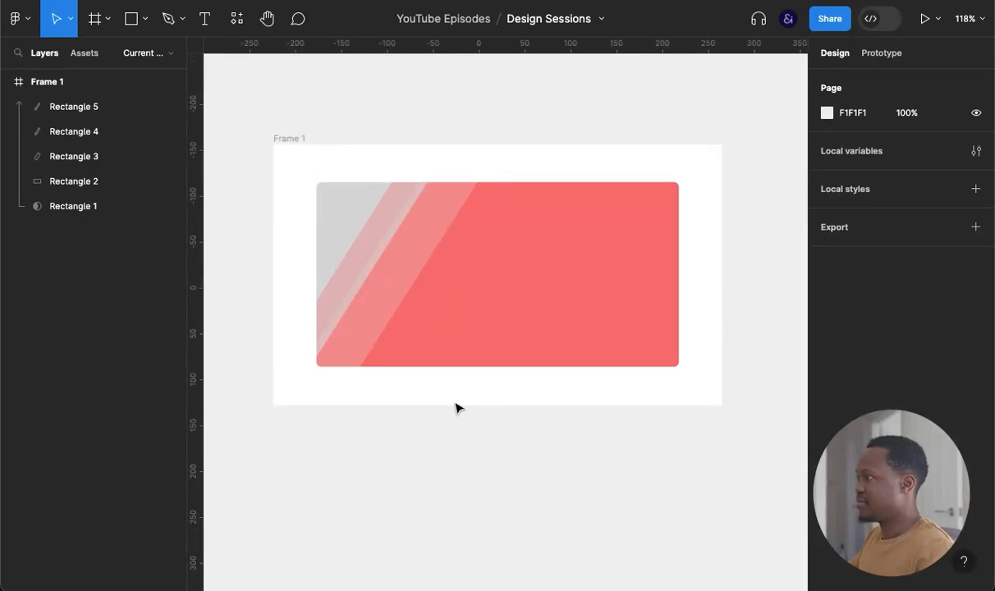
{"action": "left_click", "coordinate": [411, 281]}
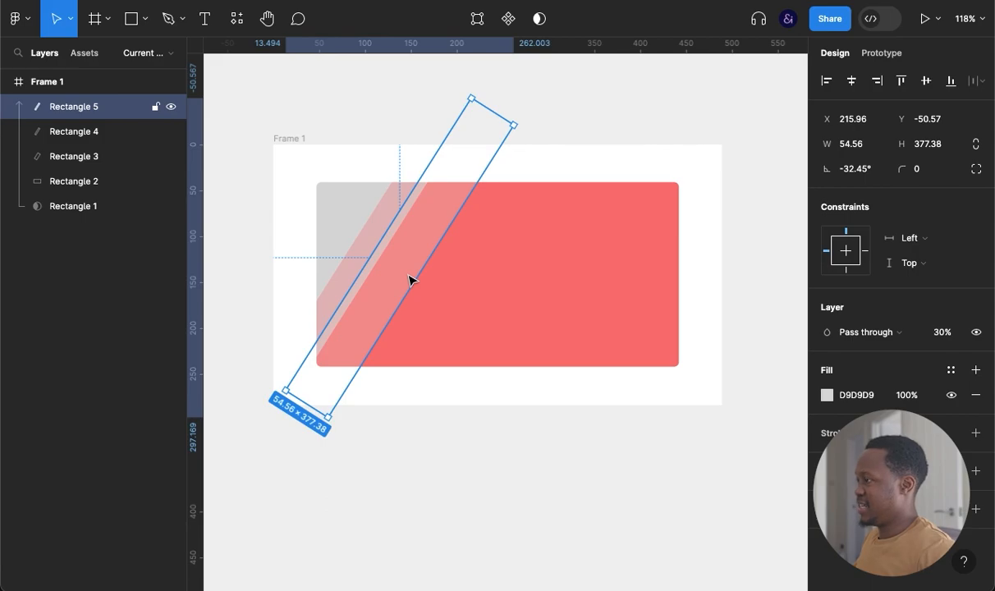
{"action": "key", "text": "shift+Right"}
{"action": "key", "text": "shift+Right"}
{"action": "key", "text": "shift+Right"}
{"action": "key", "text": "shift+Right"}
{"action": "key", "text": "shift+Right"}
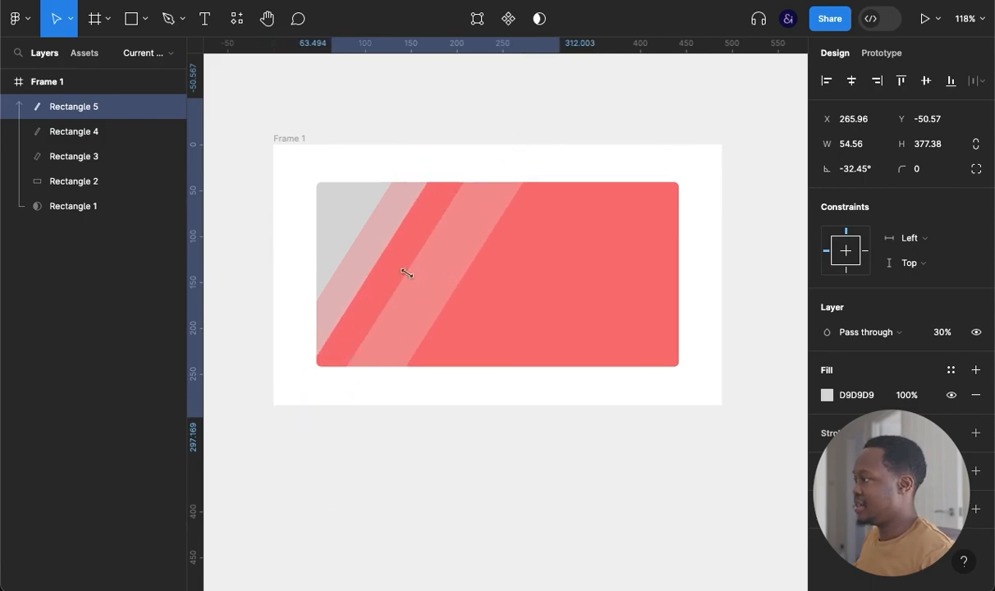
{"action": "key", "text": "ctrl+z"}
- Duplicate the 30% band and move the copy 64 px right so it sits flush against the original's right edge
{"action": "key", "text": "ctrl+d"}
{"action": "key", "text": "Right"}
{"action": "key", "text": "shift+Right"}
{"action": "key", "text": "shift+Right"}
{"action": "key", "text": "shift+Right"}
{"action": "key", "text": "shift+Right"}
{"action": "key", "text": "shift+Right"}
{"action": "key", "text": "shift+Right"}
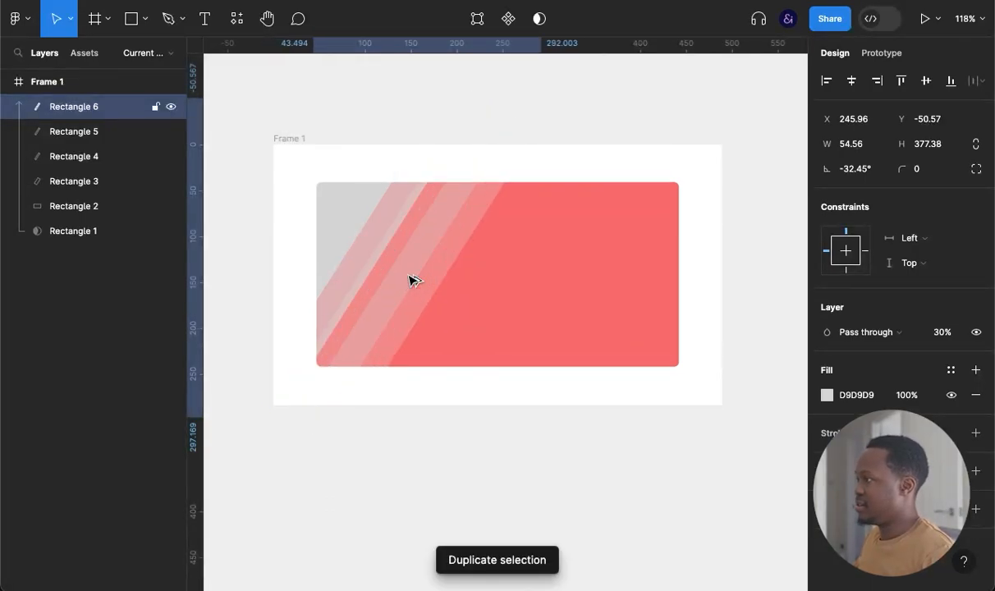
{"action": "key", "text": "Right"}
{"action": "key", "text": "Right"}
{"action": "key", "text": "Right"}
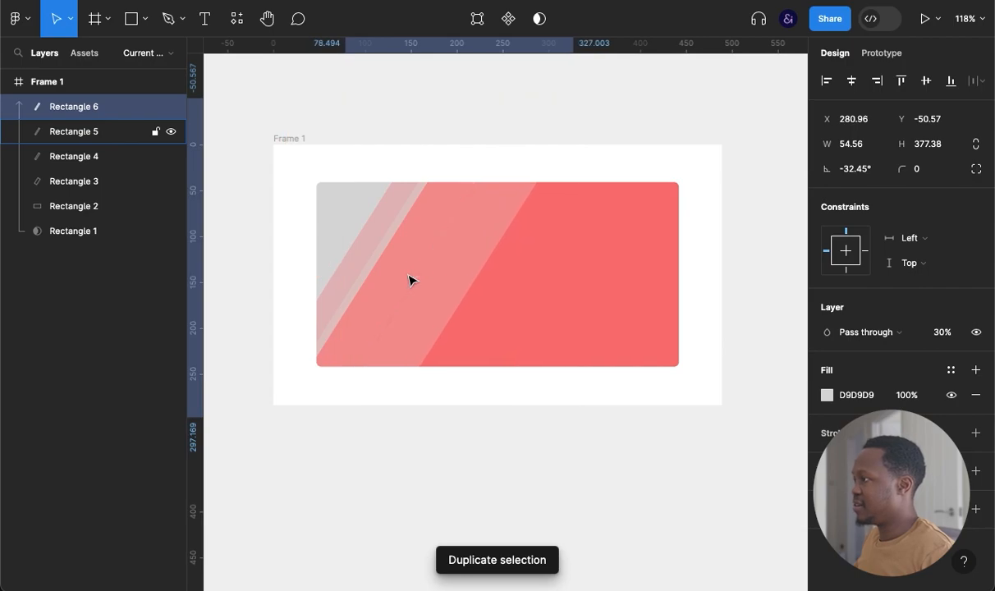
{"action": "key", "text": "Left"}
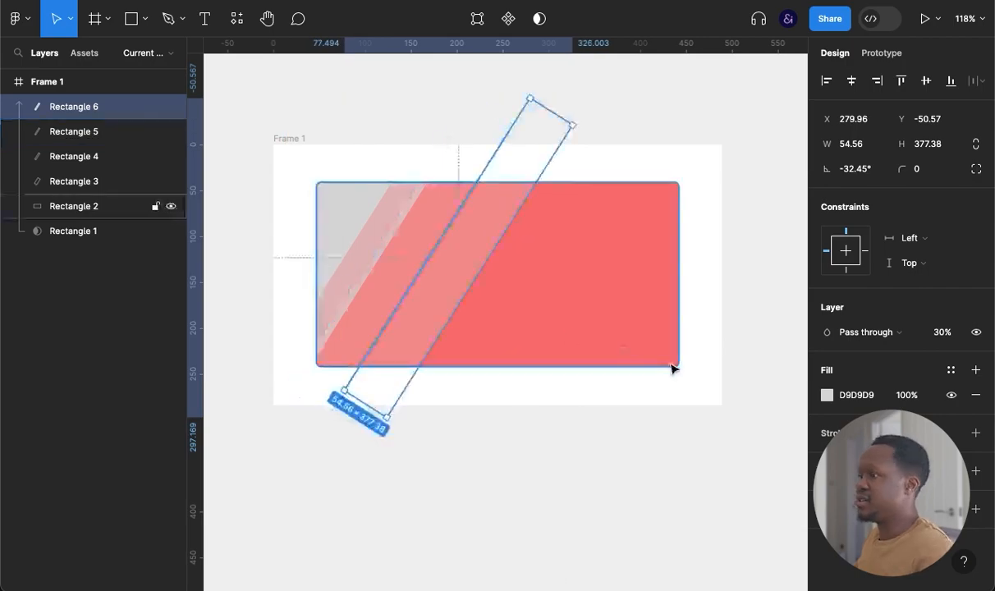
- Give Rectangle 6 a linear gradient fill that fades from grey to transparent across the band's width toward the lower right
{"action": "left_click", "coordinate": [826, 396]}
{"action": "left_click", "coordinate": [660, 175]}
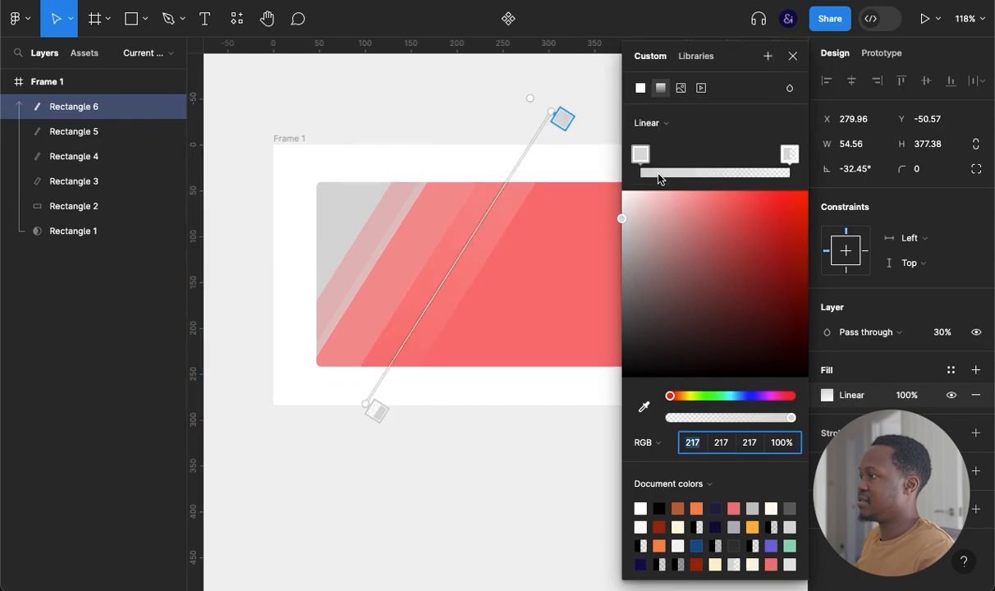
{"action": "left_click_drag", "start_coordinate": [553, 114], "coordinate": [340, 191]}
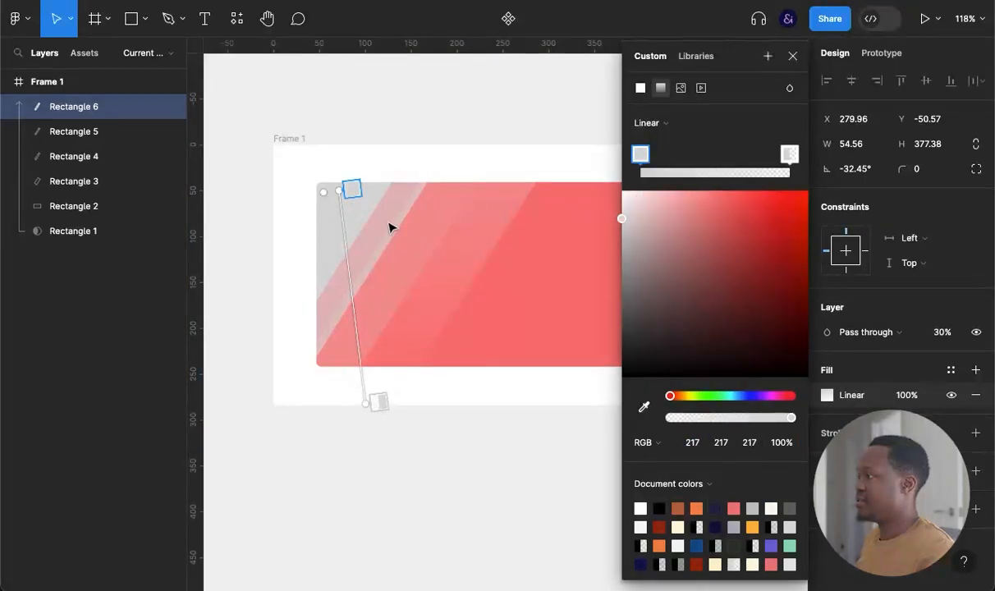
{"action": "left_click_drag", "start_coordinate": [385, 395], "coordinate": [582, 381]}
{"action": "left_click_drag", "start_coordinate": [325, 210], "coordinate": [340, 241]}
{"action": "left_click_drag", "start_coordinate": [334, 191], "coordinate": [420, 273]}
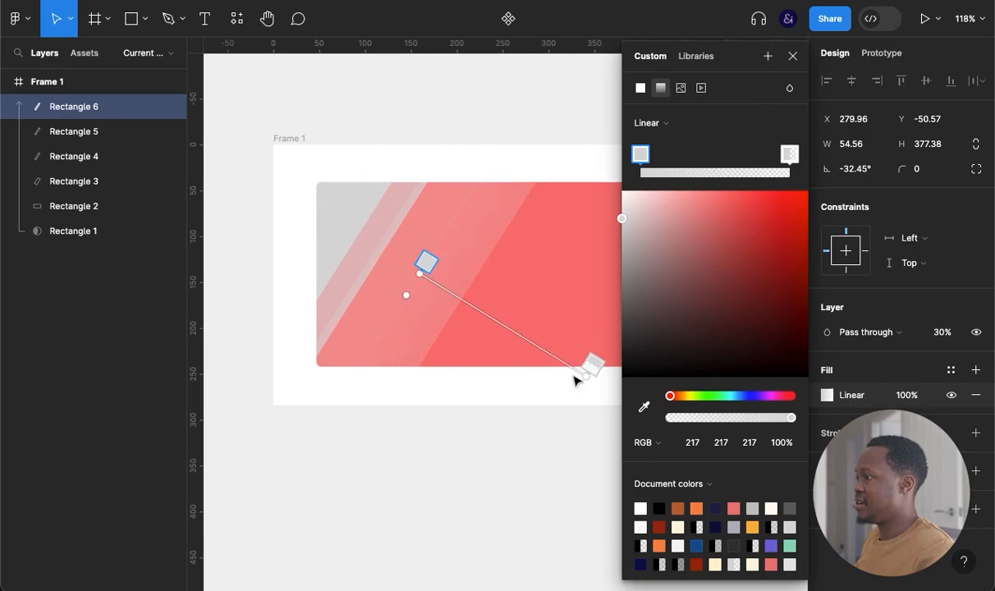
{"action": "left_click_drag", "start_coordinate": [585, 377], "coordinate": [459, 297]}
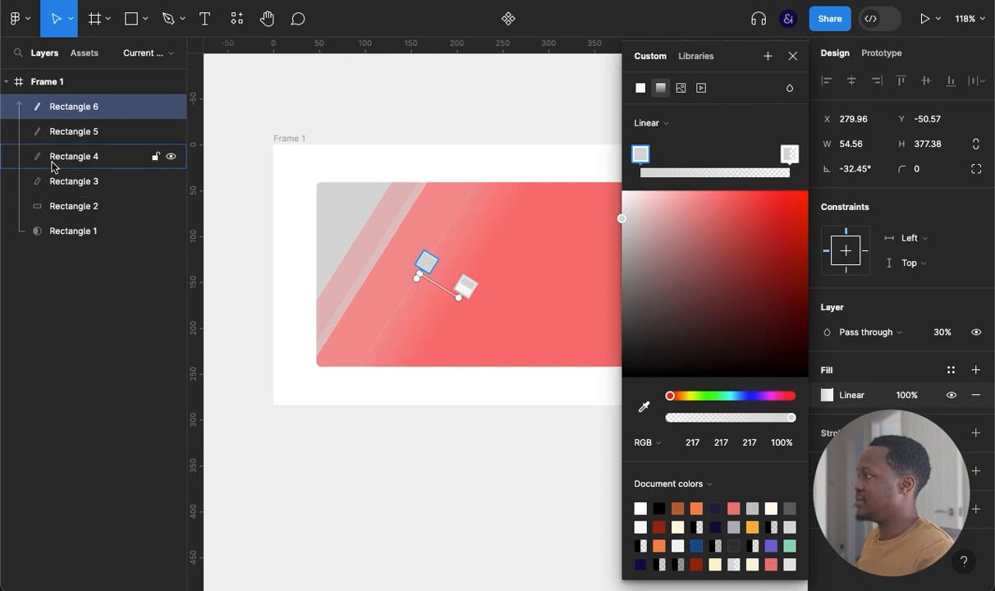
{"action": "left_click_drag", "start_coordinate": [425, 262], "coordinate": [426, 261]}
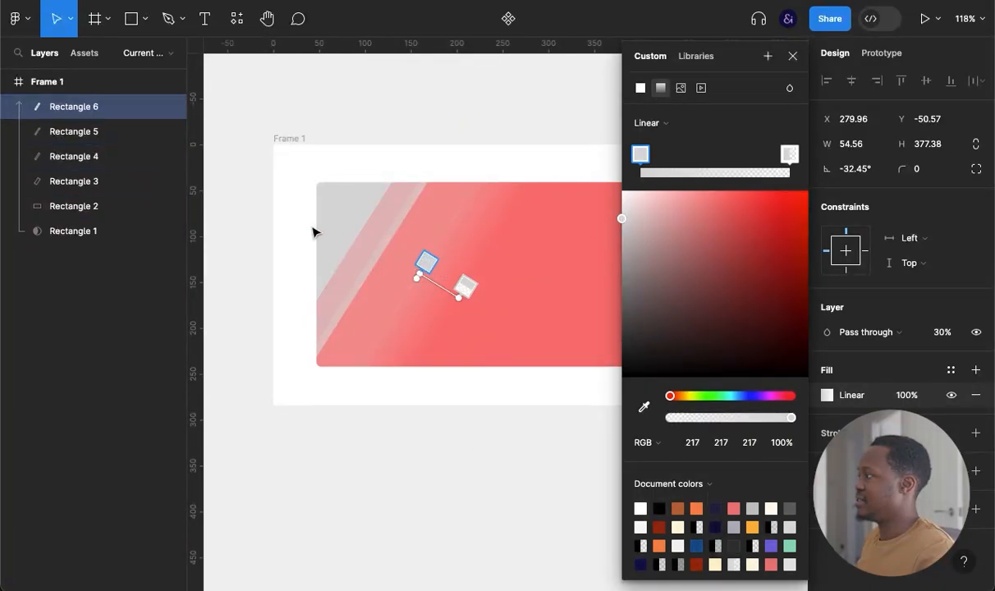
- Lock the gradient-filled Rectangle 6 and select Rectangle 5 below it
{"action": "left_click", "coordinate": [82, 182], "text": "shift"}
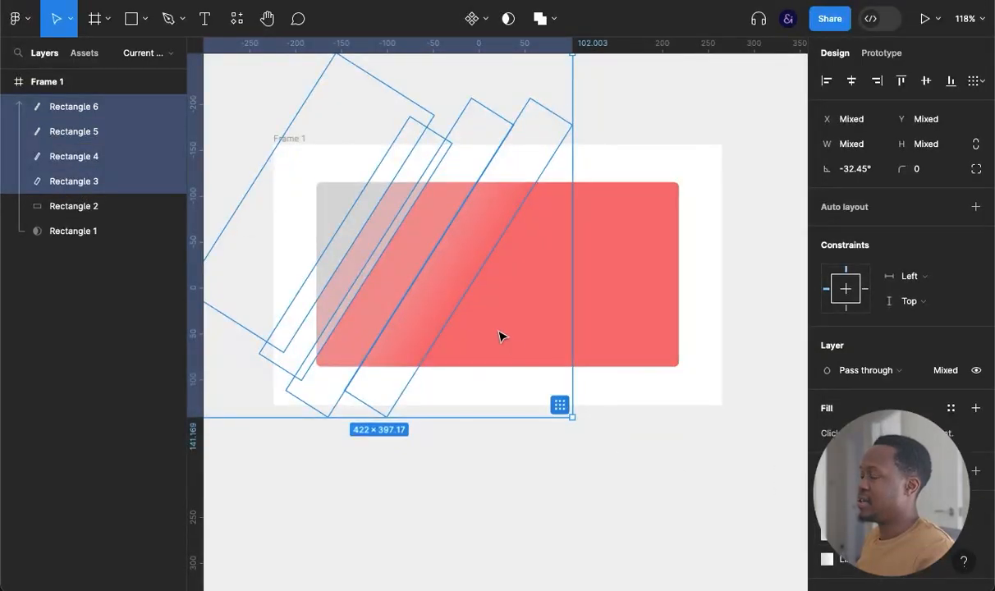
{"action": "left_click", "coordinate": [459, 284]}
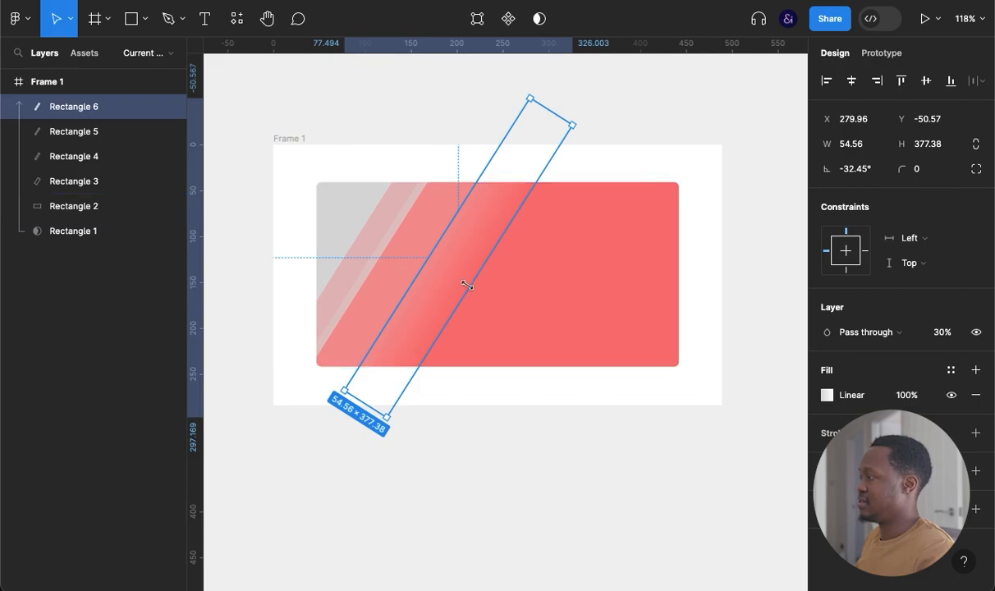
{"action": "left_click", "coordinate": [155, 106]}
{"action": "left_click", "coordinate": [93, 138]}
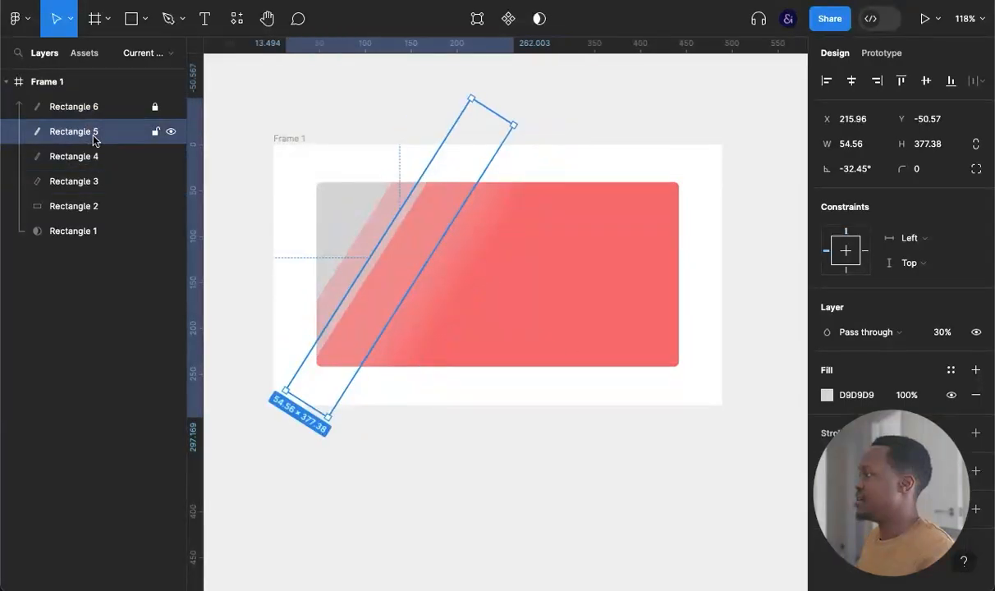
- Recolour Rectangles 3, 4 and 5 together with a solid dark teal fill, RGB 39, 97, 115
{"action": "left_click", "coordinate": [96, 202], "text": "shift"}
{"action": "left_click", "coordinate": [100, 206], "text": "shift"}
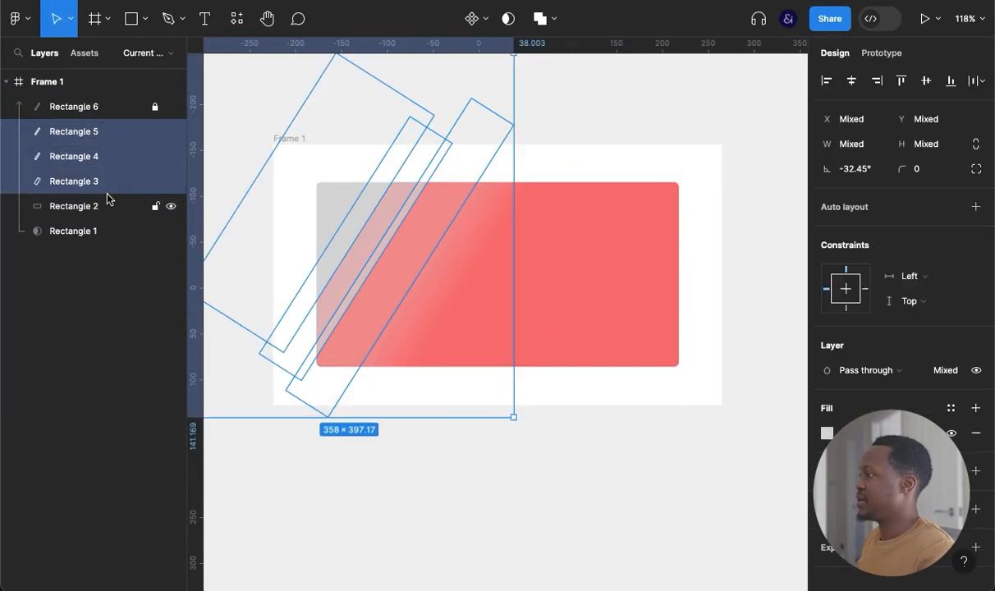
{"action": "left_click", "coordinate": [826, 433]}
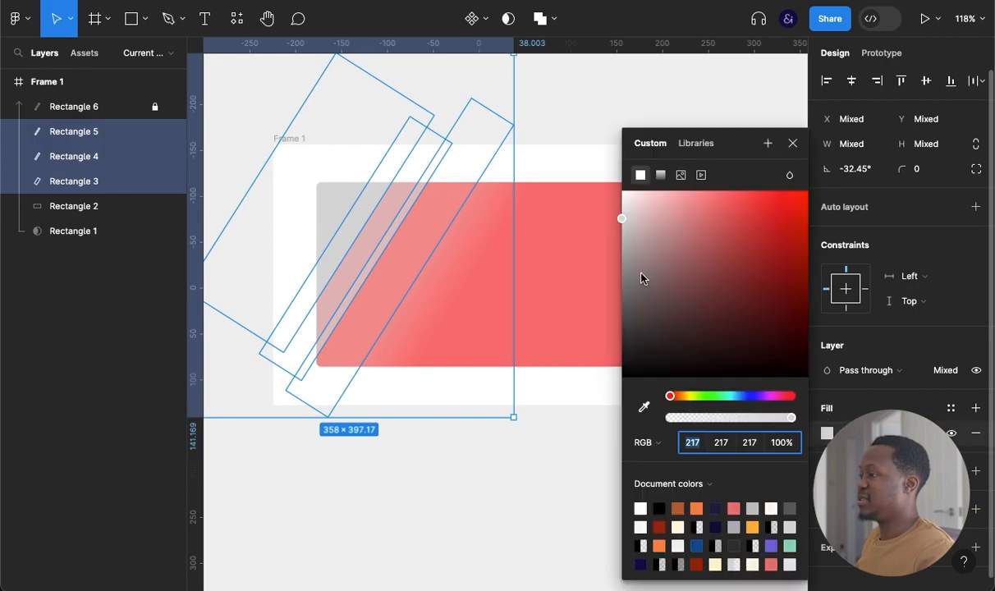
{"action": "left_click_drag", "start_coordinate": [662, 229], "coordinate": [707, 184]}
{"action": "left_click_drag", "start_coordinate": [673, 398], "coordinate": [736, 400]}
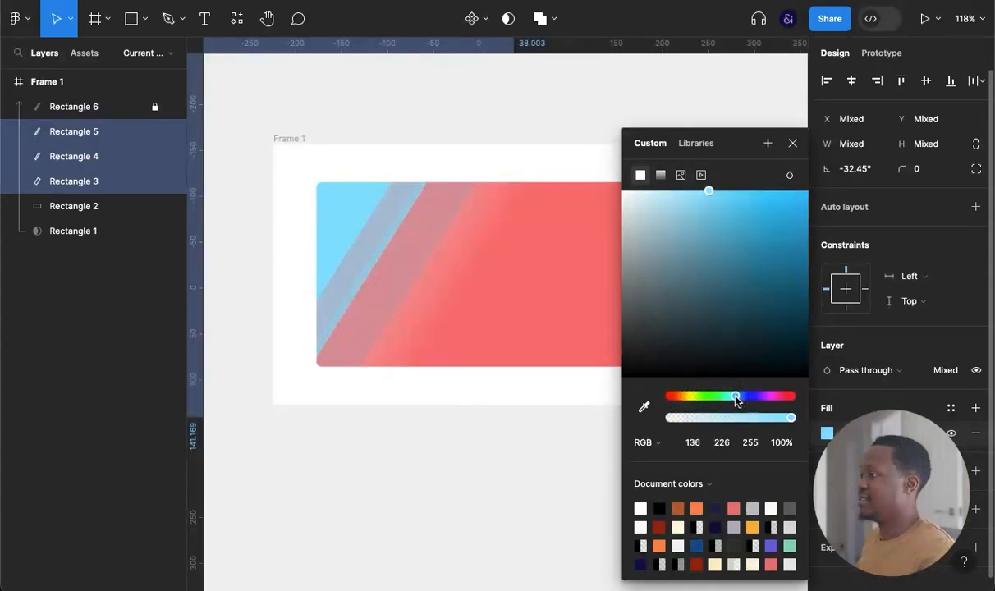
{"action": "left_click_drag", "start_coordinate": [709, 192], "coordinate": [744, 301]}
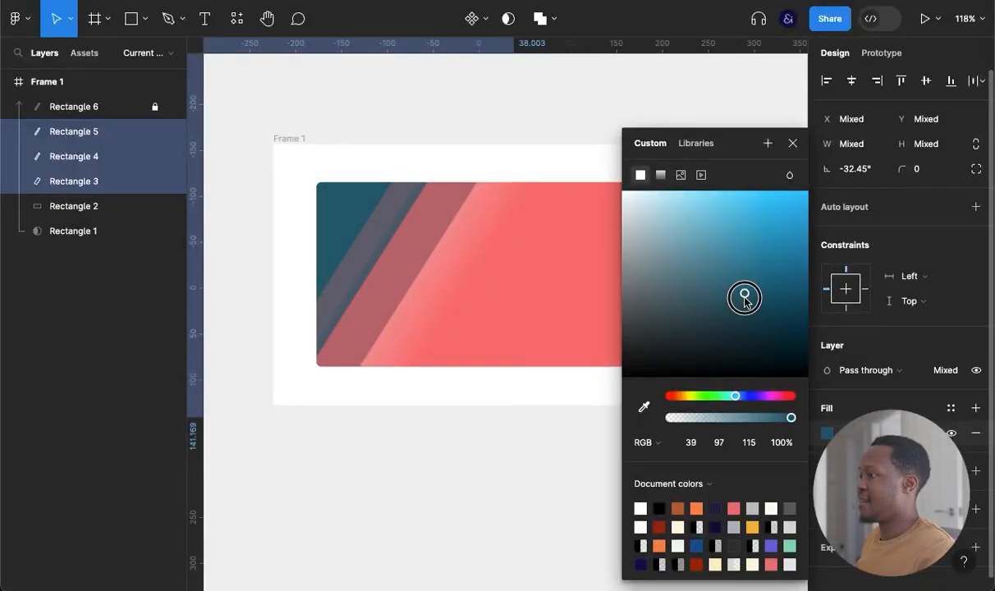
{"action": "left_click", "coordinate": [791, 144]}
{"action": "left_click", "coordinate": [498, 490]}
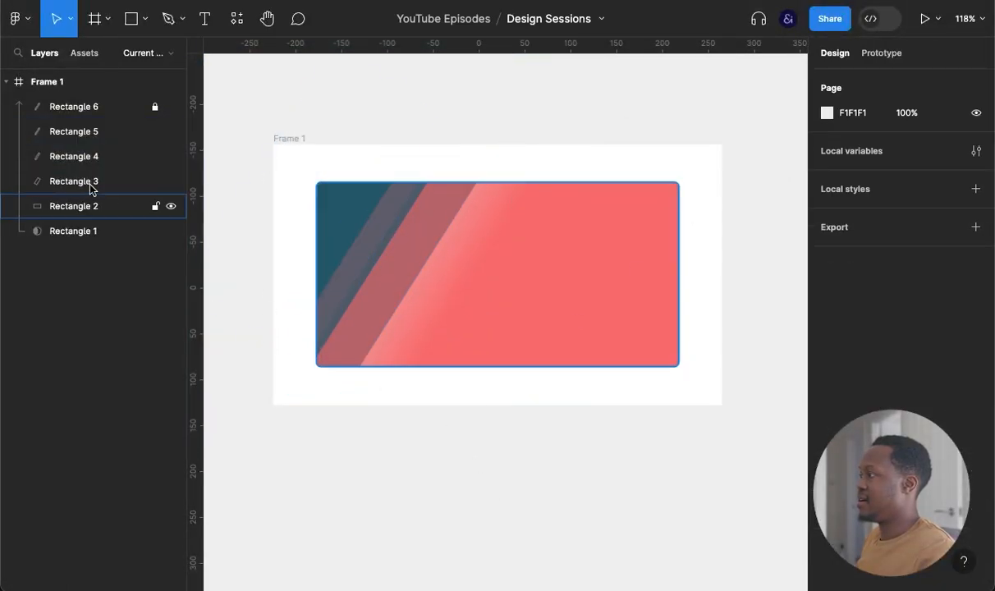
- Select Rectangles 3, 4 and 5 one at a time to examine which diagonal band each layer covers
{"action": "left_click", "coordinate": [107, 178]}
{"action": "left_click", "coordinate": [117, 157]}
{"action": "left_click", "coordinate": [120, 131]}
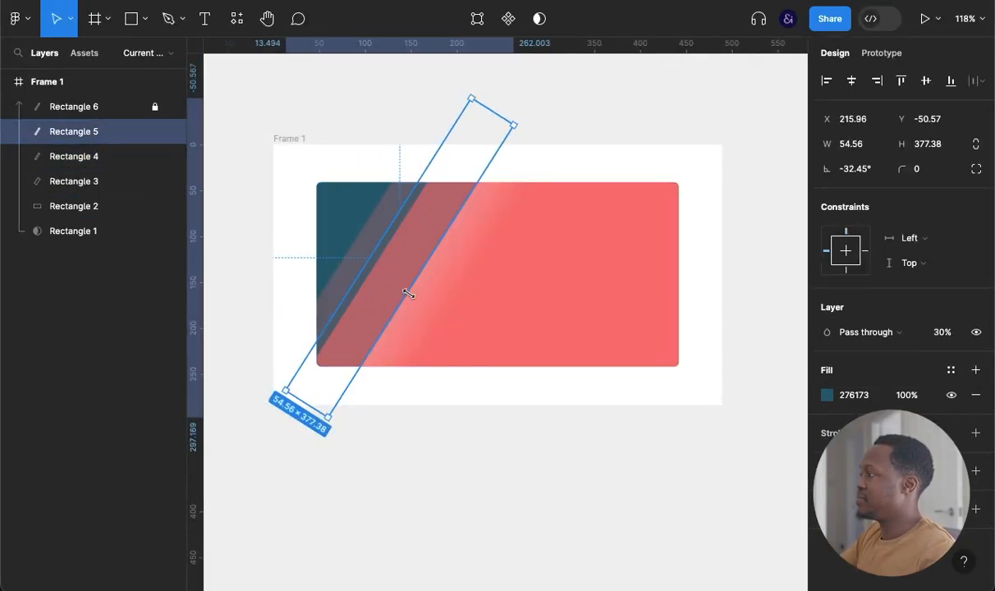
{"action": "left_click", "coordinate": [110, 157]}
{"action": "left_click", "coordinate": [112, 182]}
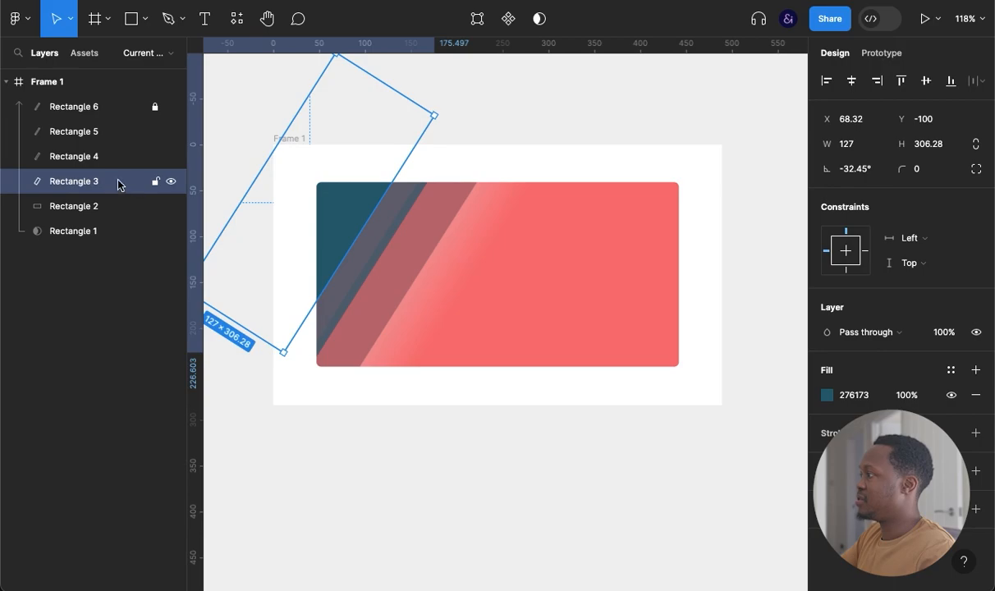
{"action": "left_click", "coordinate": [103, 156]}
{"action": "left_click", "coordinate": [105, 132]}
- Select Rectangles 3, 4 and 5 together and set their solid fill to red, RGB 255, 98, 98
{"action": "left_click", "coordinate": [325, 205]}
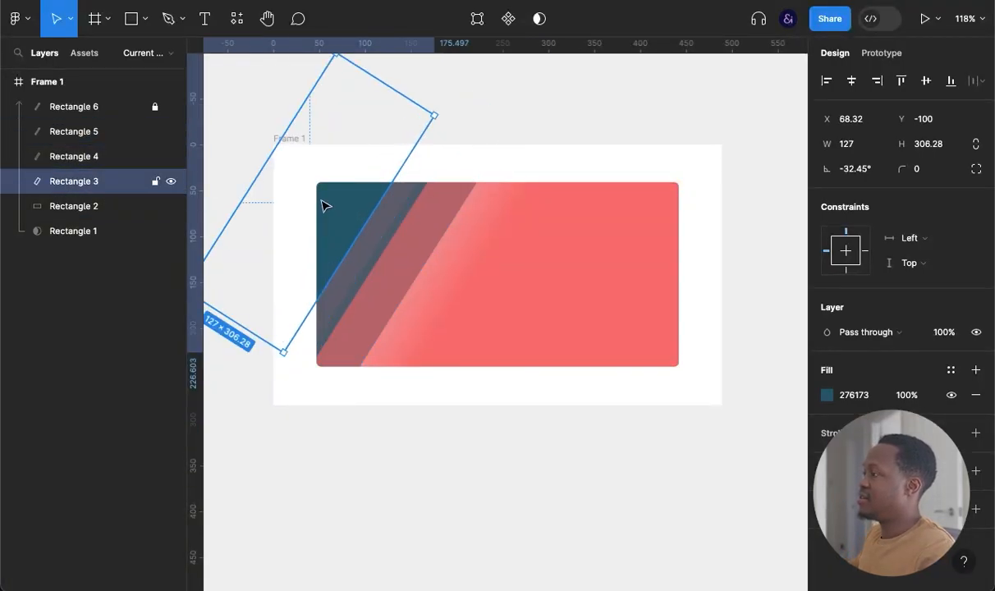
{"action": "left_click", "coordinate": [97, 133], "text": "shift"}
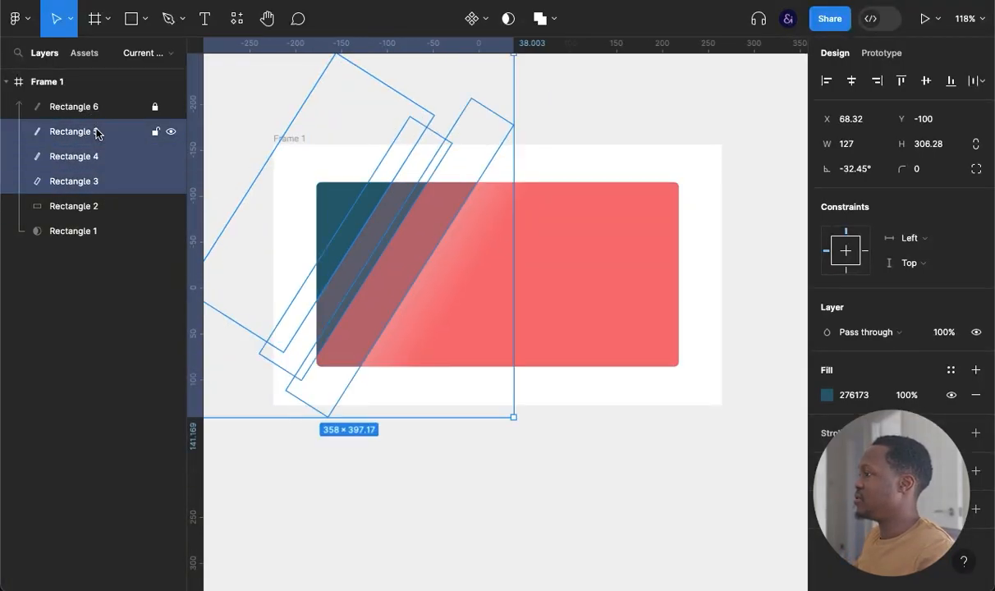
{"action": "left_click", "coordinate": [826, 432]}
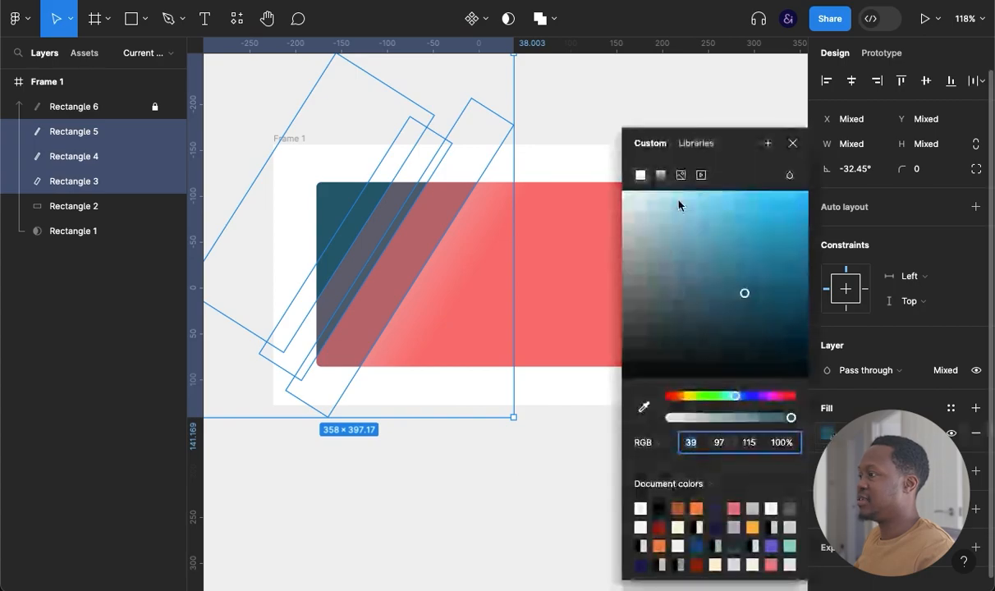
{"action": "left_click_drag", "start_coordinate": [753, 283], "coordinate": [736, 177]}
{"action": "left_click_drag", "start_coordinate": [733, 397], "coordinate": [670, 397]}
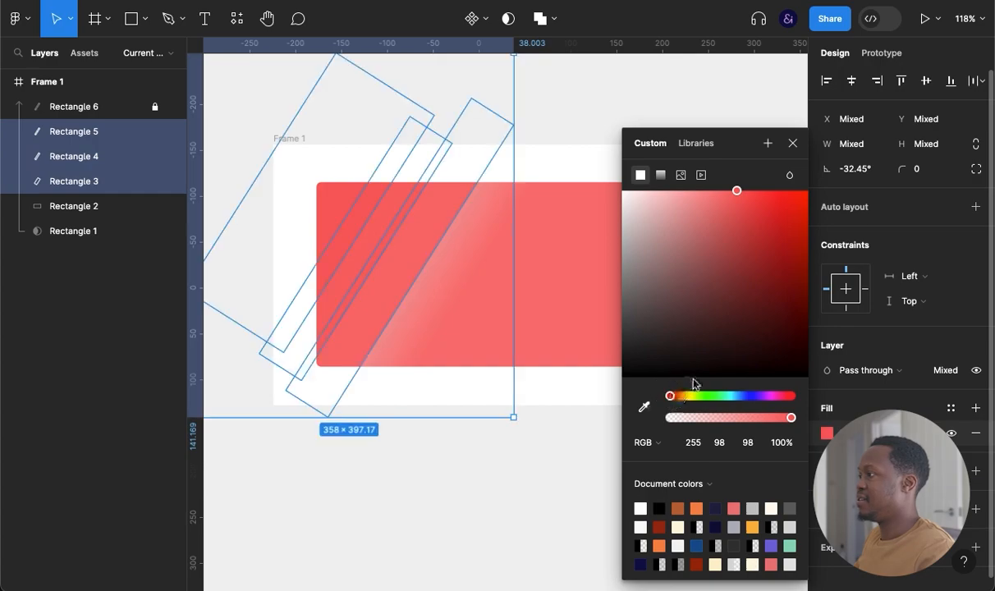
- Unlock Rectangle 6 and set the opaque stop of its linear gradient to dark navy, RGB 37, 57, 108
{"action": "left_click", "coordinate": [159, 107]}
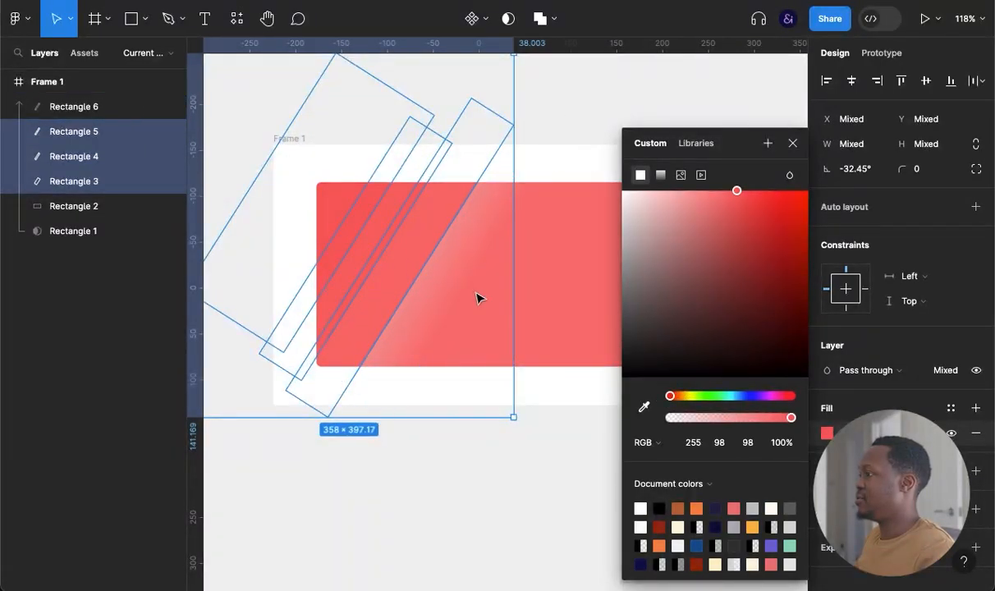
{"action": "left_click", "coordinate": [434, 287]}
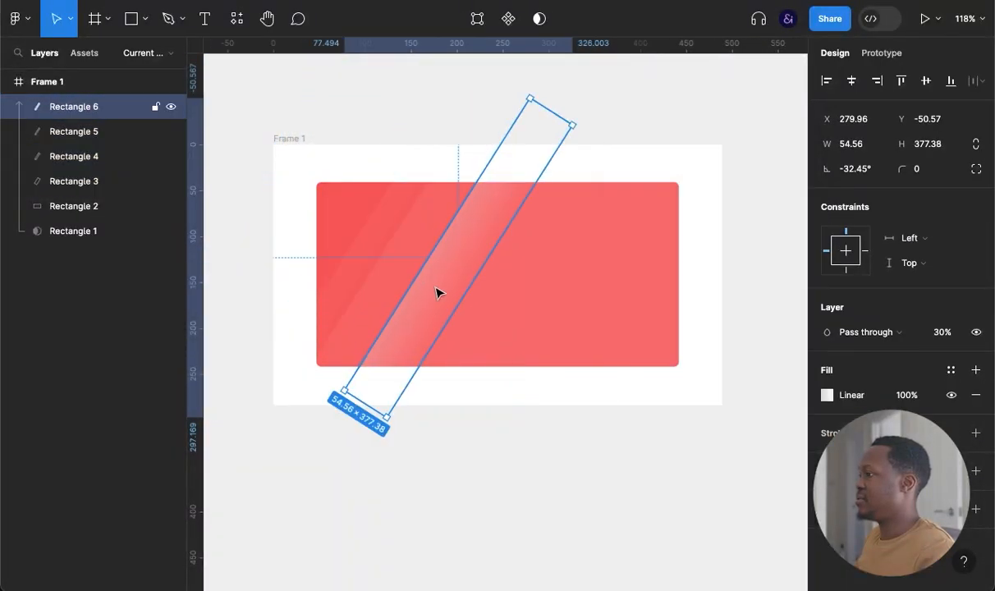
{"action": "left_click", "coordinate": [828, 395]}
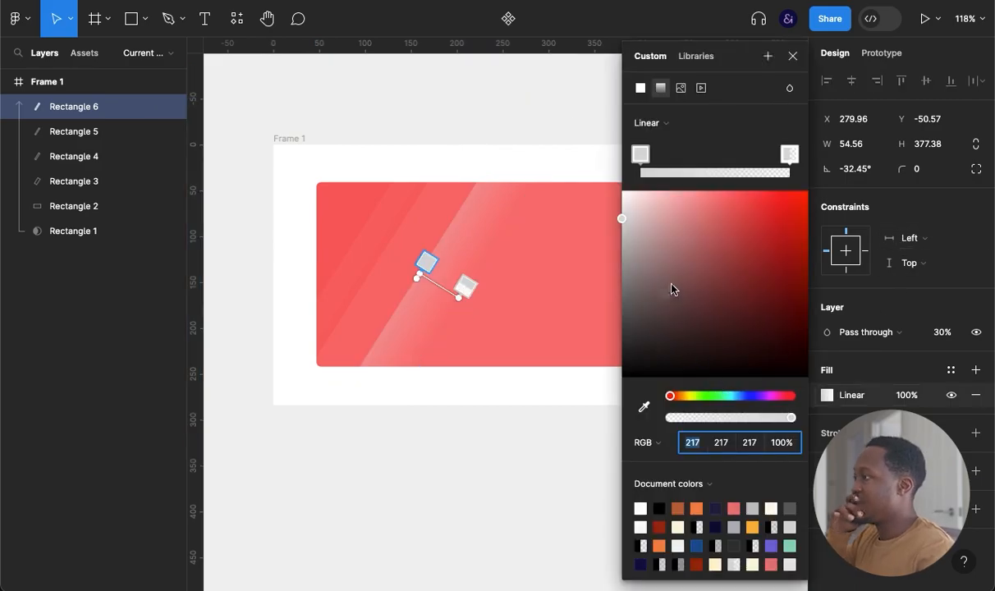
{"action": "left_click", "coordinate": [791, 421]}
{"action": "left_click_drag", "start_coordinate": [733, 193], "coordinate": [718, 186]}
{"action": "left_click", "coordinate": [671, 397]}
{"action": "left_click_drag", "start_coordinate": [672, 400], "coordinate": [745, 404]}
{"action": "left_click_drag", "start_coordinate": [744, 306], "coordinate": [744, 298]}
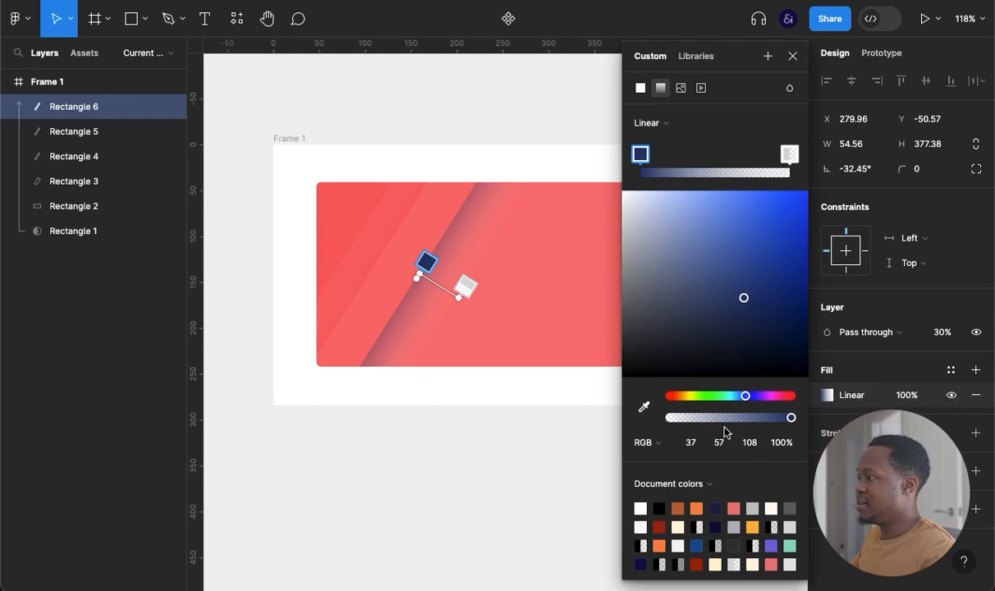
{"action": "left_click", "coordinate": [792, 56]}
{"action": "left_click", "coordinate": [683, 447]}
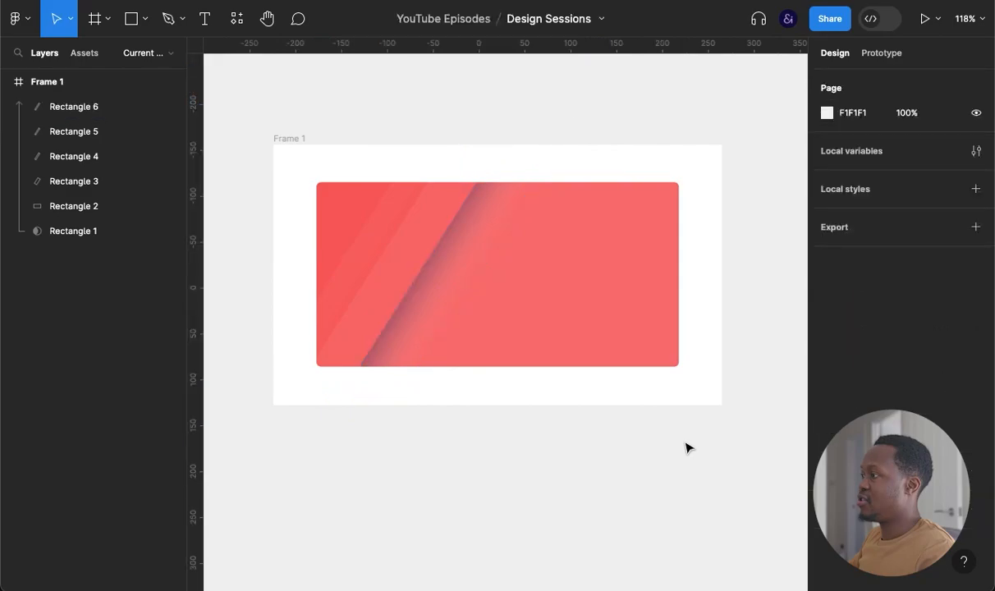
- Try a light green fill, 9AFF76, on the card background Rectangle 2 and undo it
{"action": "left_click", "coordinate": [618, 322]}
{"action": "left_click", "coordinate": [827, 396]}
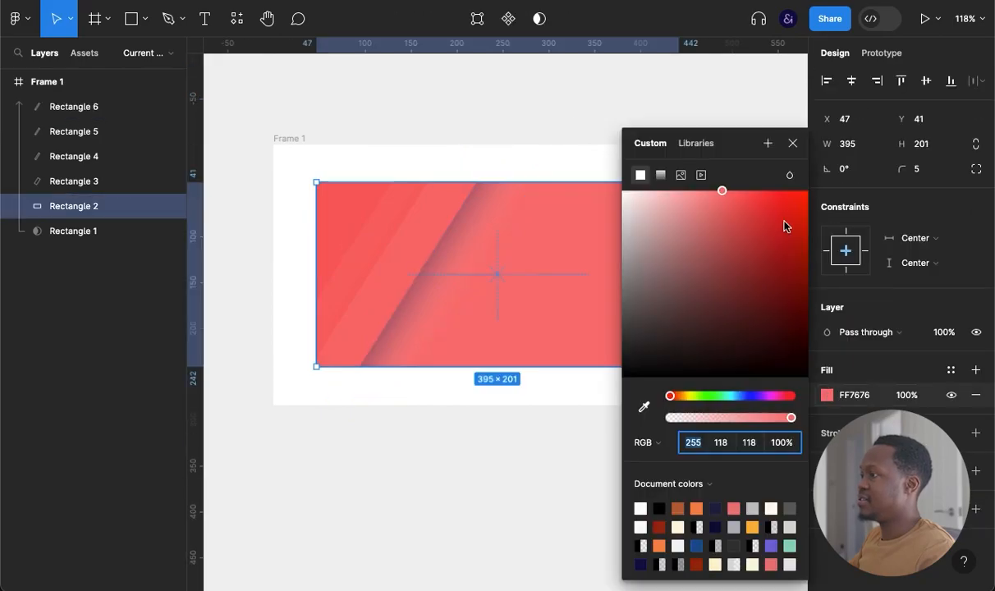
{"action": "left_click_drag", "start_coordinate": [671, 397], "coordinate": [706, 400]}
{"action": "left_click", "coordinate": [802, 147]}
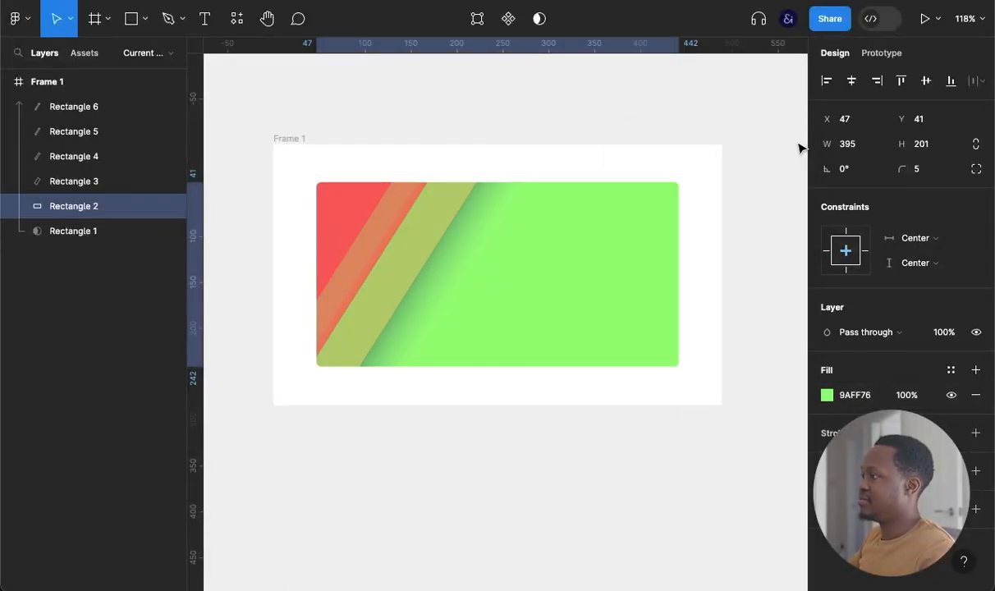
{"action": "key", "text": "ctrl+z"}
{"action": "left_click", "coordinate": [675, 468]}
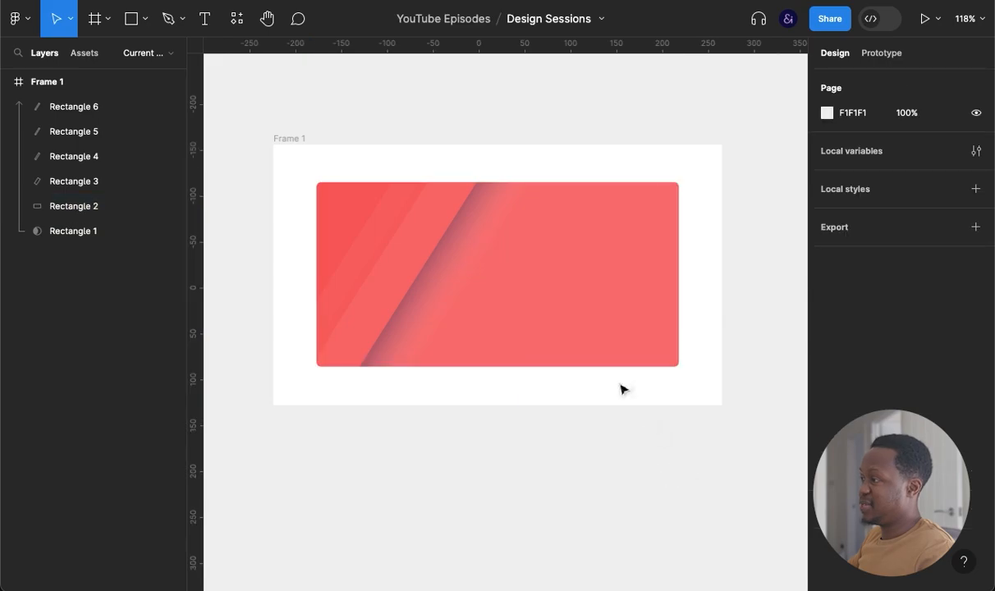
- Set the green value of Rectangle 4's fill colour to 88
{"action": "left_click", "coordinate": [359, 259]}
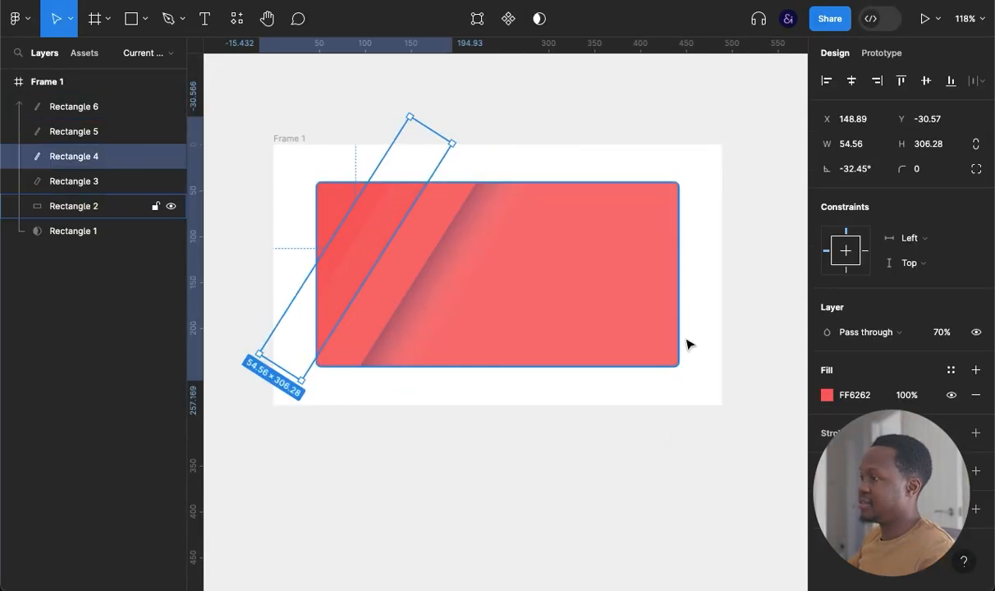
{"action": "left_click", "coordinate": [826, 395]}
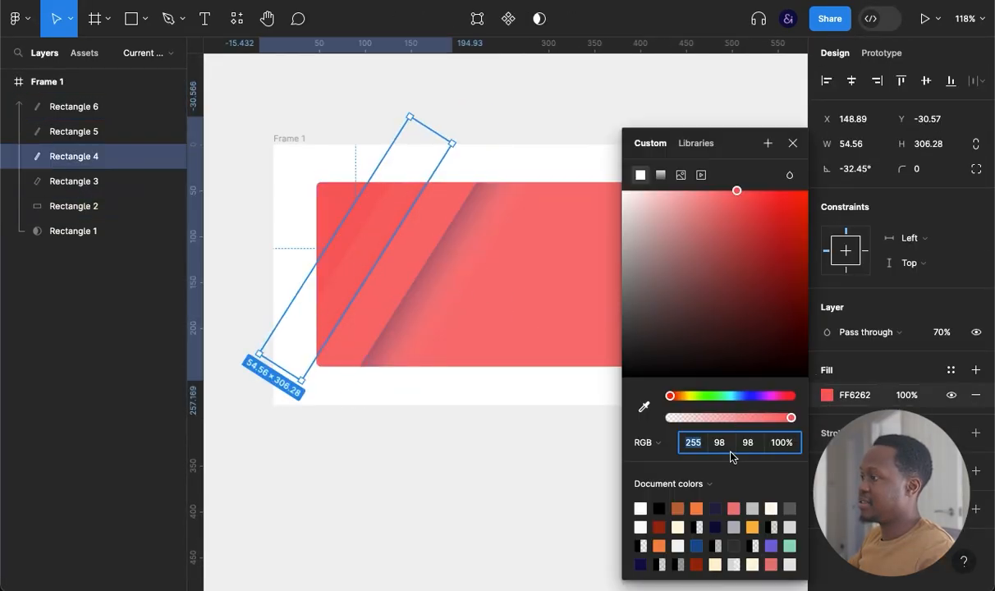
{"action": "key", "text": "shift+Down"}
{"action": "key", "text": "shift+Down"}
{"action": "key", "text": "shift+Down"}
{"action": "key", "text": "shift+Down"}
{"action": "key", "text": "shift+Down"}
{"action": "key", "text": "shift+Down"}
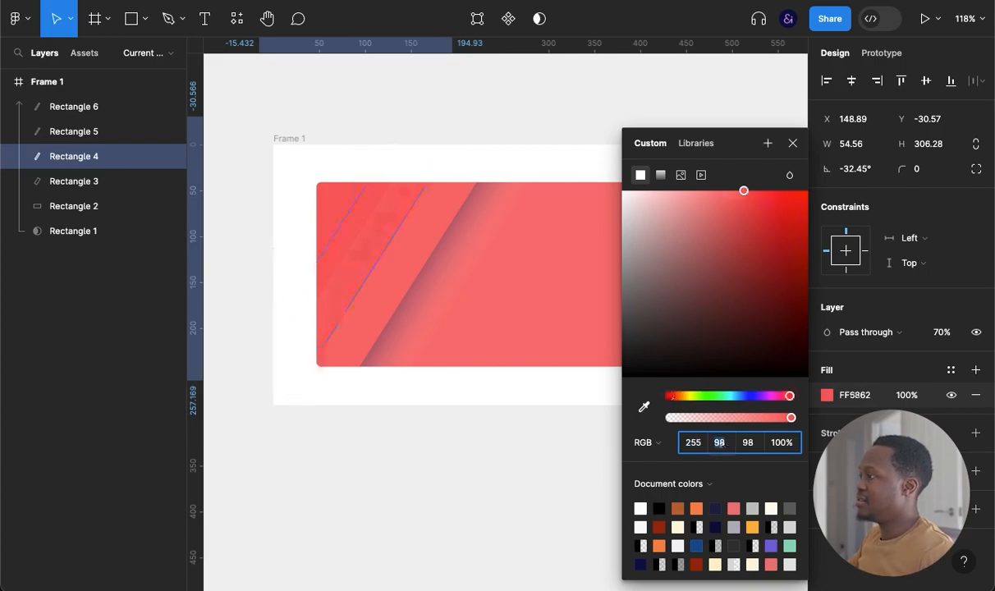
{"action": "key", "text": "shift+Up"}
{"action": "key", "text": "shift+Up"}
{"action": "key", "text": "shift+Up"}
{"action": "key", "text": "shift+Up"}
{"action": "key", "text": "shift+Up"}
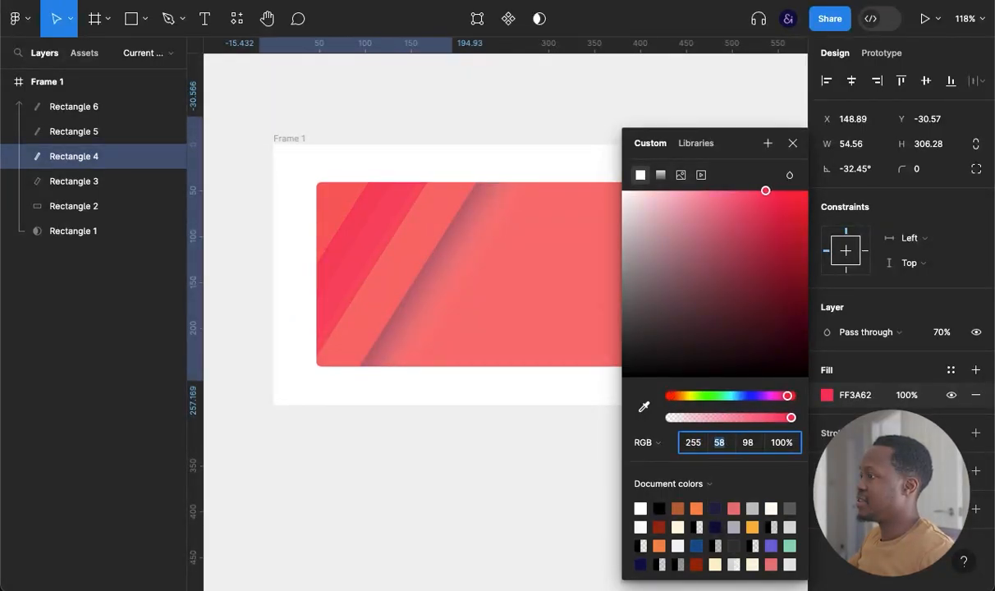
- Darken Rectangle 4's fill by setting its red value to 135
{"action": "left_click", "coordinate": [695, 443]}
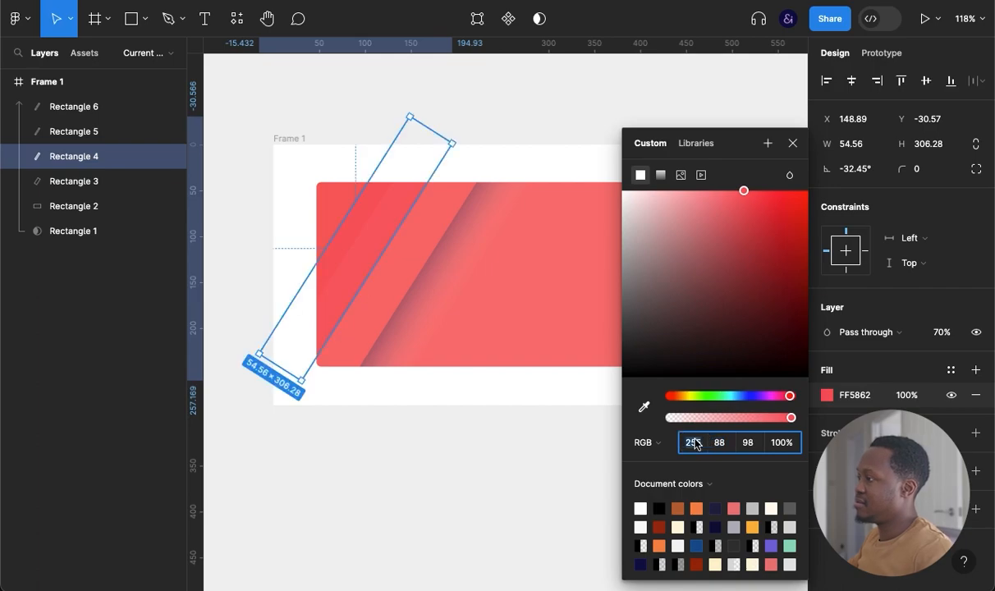
{"action": "key", "text": "shift+Down"}
{"action": "key", "text": "shift+Down"}
{"action": "key", "text": "shift+Down"}
{"action": "key", "text": "shift+Down"}
{"action": "key", "text": "shift+Down"}
{"action": "key", "text": "shift+Down"}
{"action": "key", "text": "shift+Down"}
{"action": "key", "text": "shift+Down"}
{"action": "key", "text": "shift+Down"}
{"action": "key", "text": "shift+Down"}
{"action": "key", "text": "shift+Down"}
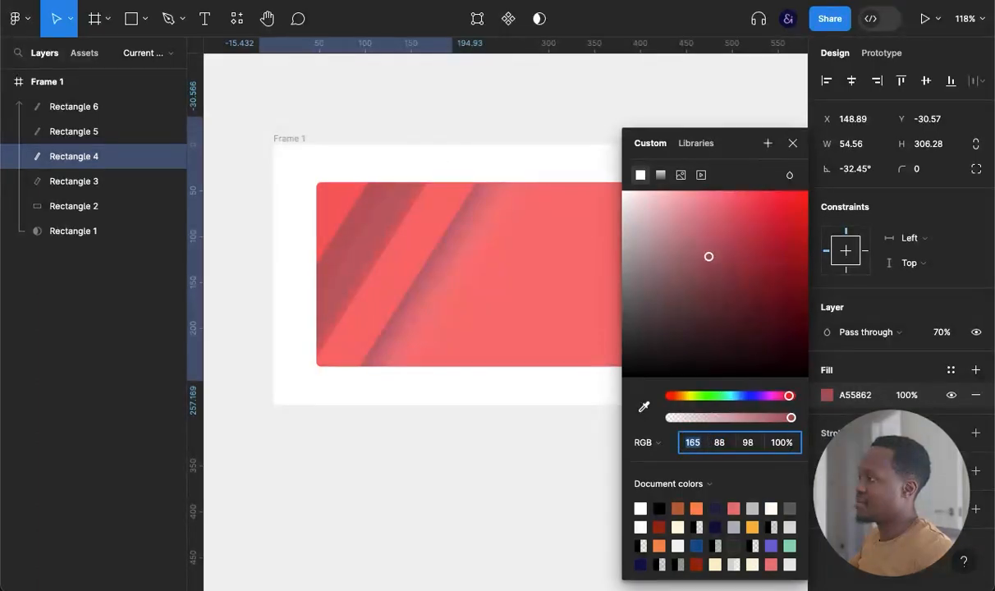
{"action": "key", "text": "shift+Down"}
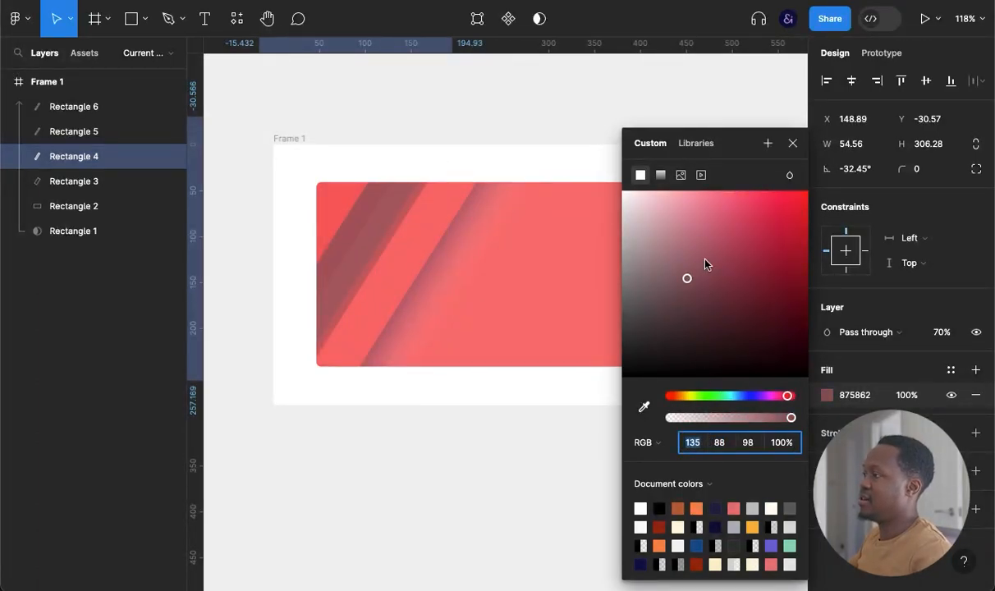
{"action": "left_click", "coordinate": [792, 143]}
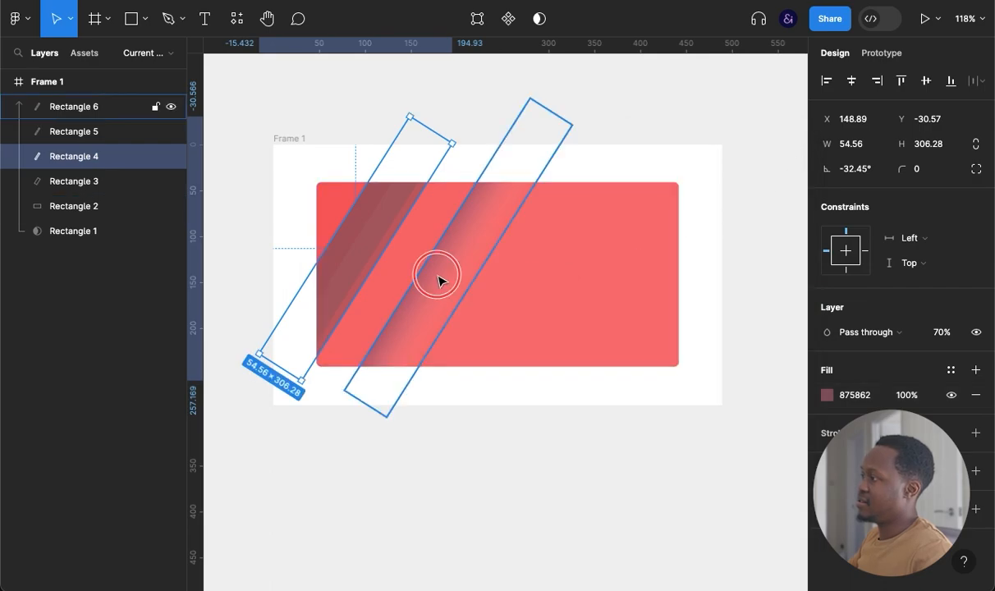
- Lower the opacity of the navy gradient band, Rectangle 6, to 20%
{"action": "left_click", "coordinate": [438, 281]}
{"action": "key", "text": "4"}
{"action": "key", "text": "2"}
{"action": "left_click", "coordinate": [506, 452]}
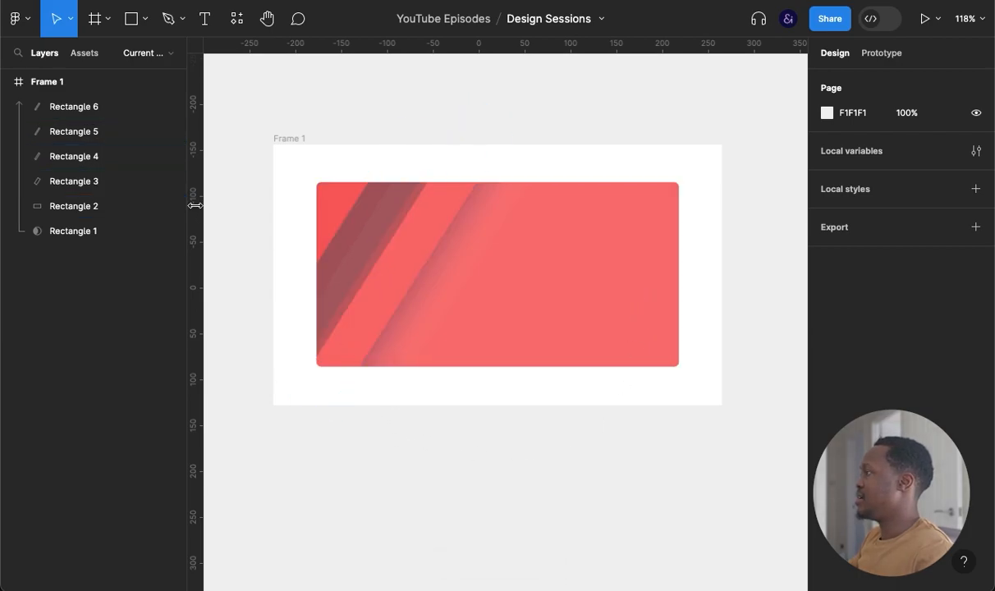
- Add a text layer above the frame containing the card number's last four digits
{"action": "key", "text": "t"}
{"action": "left_click", "coordinate": [395, 115]}
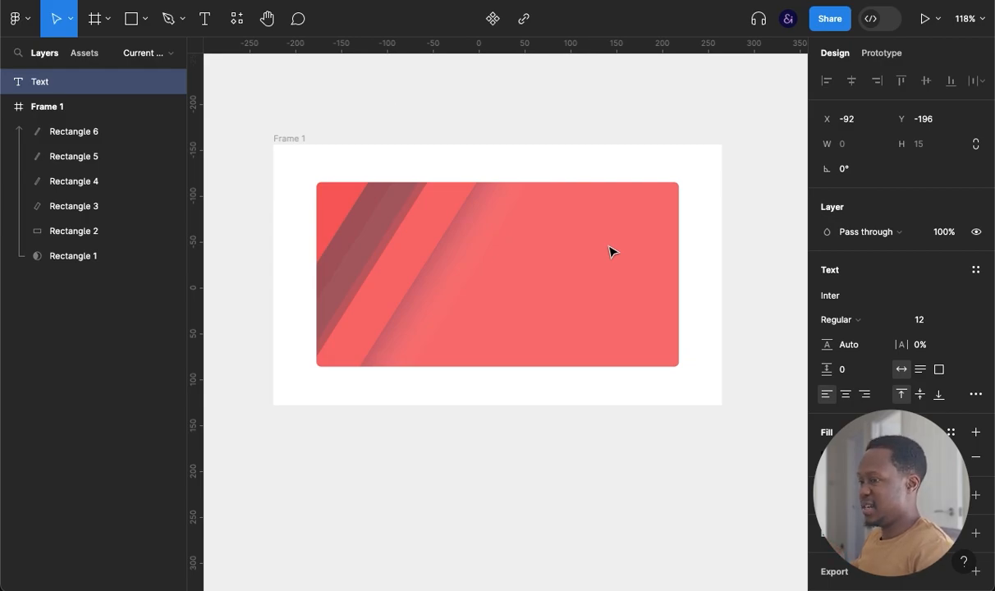
{"action": "type", "text": "4342"}
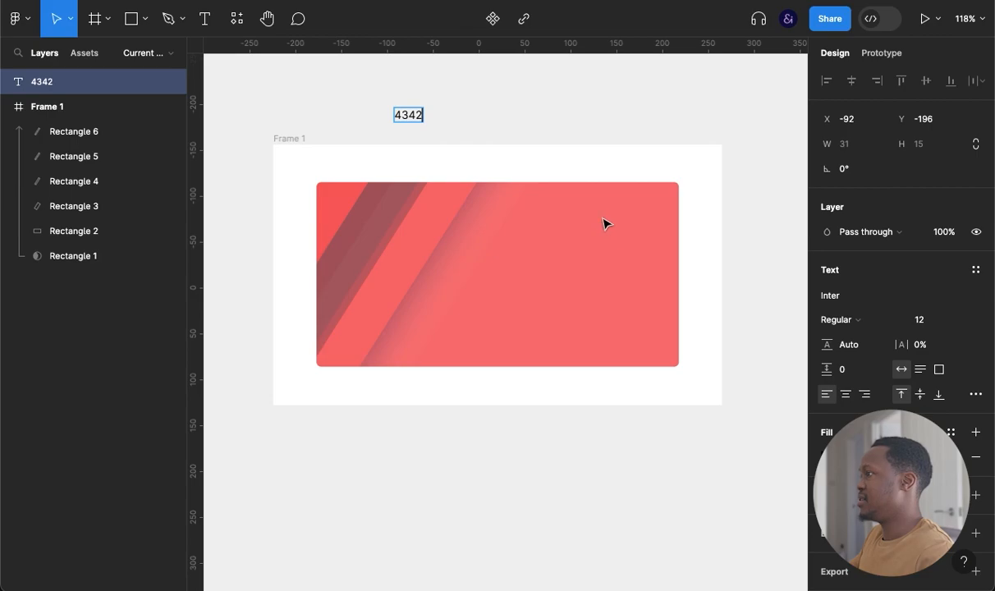
{"action": "key", "text": "Escape"}
- Move the digits text onto the card's lower-right area, at X 371, Y 202 in the frame
{"action": "left_click_drag", "start_coordinate": [408, 119], "coordinate": [572, 296]}
{"action": "key", "text": "shift+Right"}
{"action": "key", "text": "shift+Right"}
{"action": "key", "text": "shift+Down"}
{"action": "key", "text": "shift+Down"}
{"action": "key", "text": "shift+Down"}
{"action": "key", "text": "shift+Down"}
{"action": "key", "text": "shift+Down"}
{"action": "key", "text": "shift+Right"}
{"action": "key", "text": "shift+Right"}
{"action": "key", "text": "shift+Right"}
{"action": "key", "text": "shift+Right"}
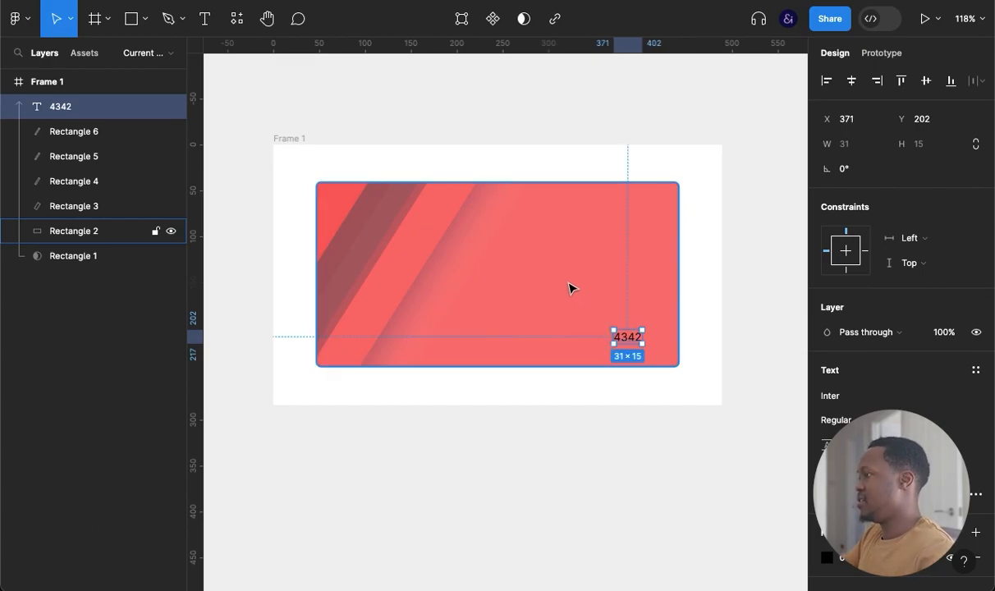
- Draw a 15 × 15 circle at X 267, Y 134 on the card and place two copies to its right at 20 px intervals
{"action": "key", "text": "o"}
{"action": "left_click_drag", "start_coordinate": [517, 268], "coordinate": [530, 280]}
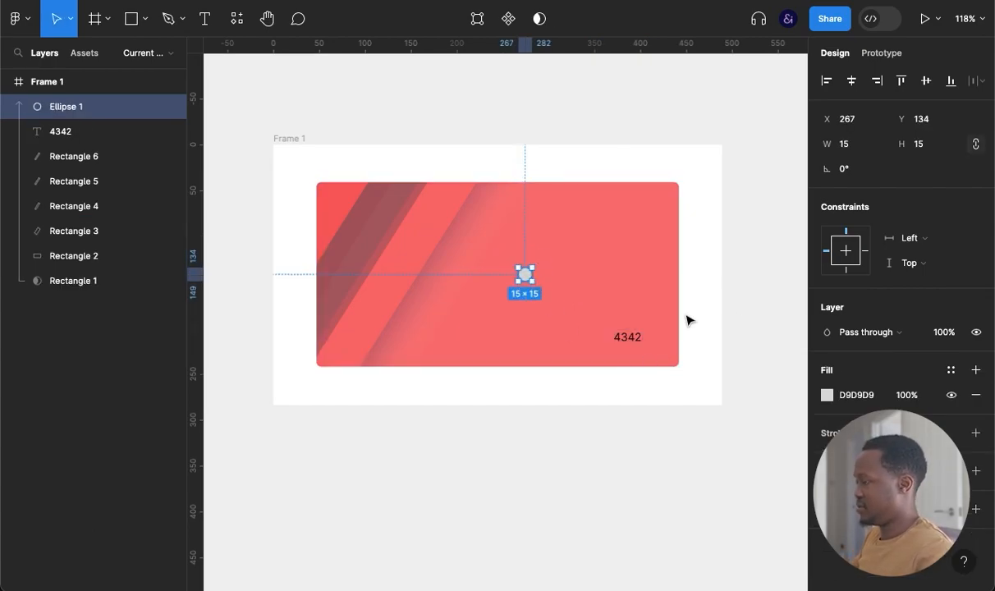
{"action": "key", "text": "ctrl+d"}
{"action": "key", "text": "shift+Right"}
{"action": "key", "text": "shift+Right"}
{"action": "key", "text": "ctrl+d"}
{"action": "key", "text": "shift+Right"}
{"action": "key", "text": "shift+Right"}
{"action": "key", "text": "shift+Right"}
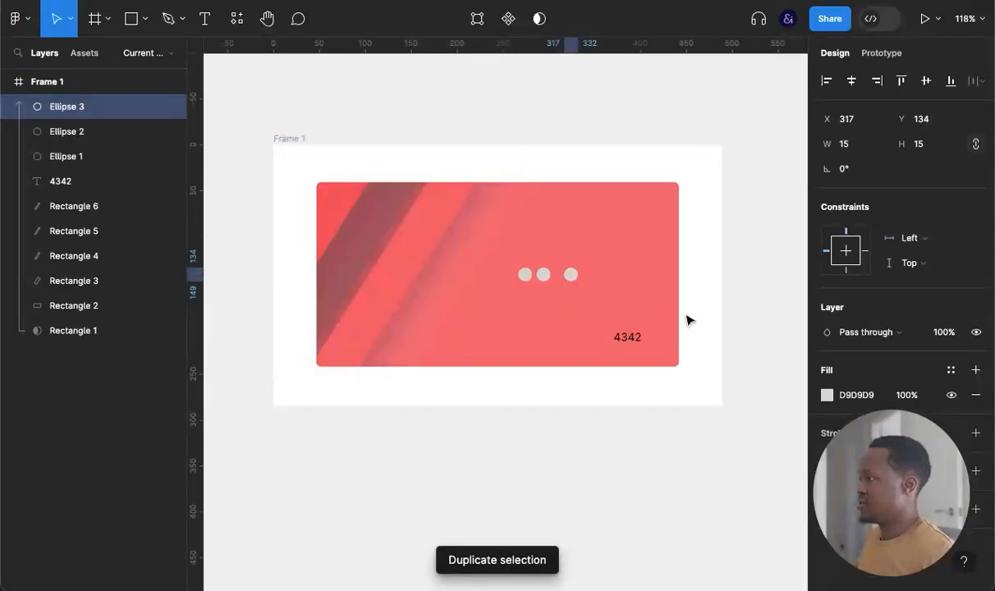
{"action": "key", "text": "shift+Left"}
- Duplicate the third circle 20 px to the right and group all four circles
{"action": "key", "text": "ctrl+d"}
{"action": "key", "text": "shift+Right"}
{"action": "key", "text": "shift+Right"}
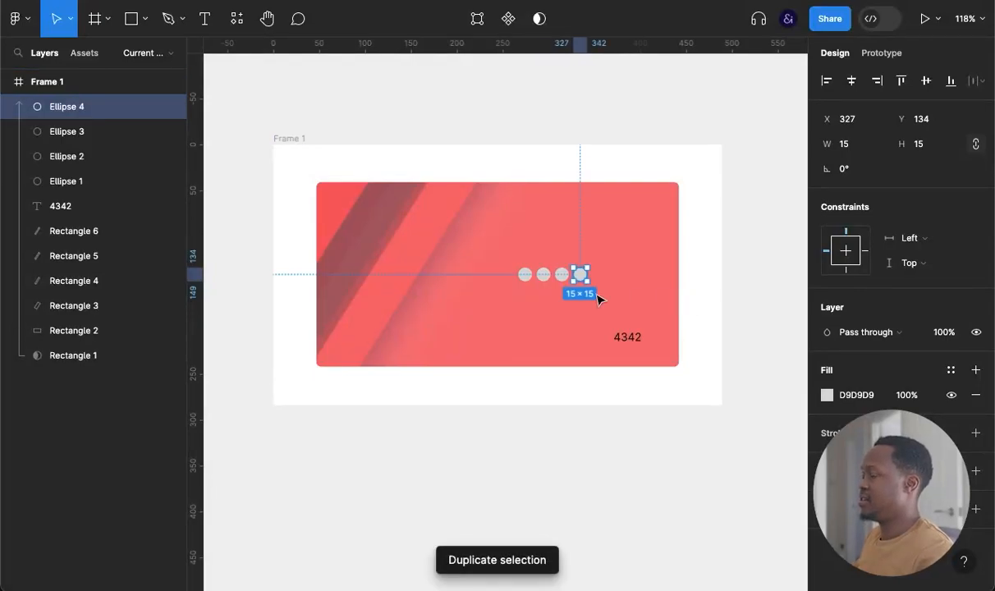
{"action": "left_click", "coordinate": [99, 189], "text": "shift"}
{"action": "key", "text": "ctrl+g"}
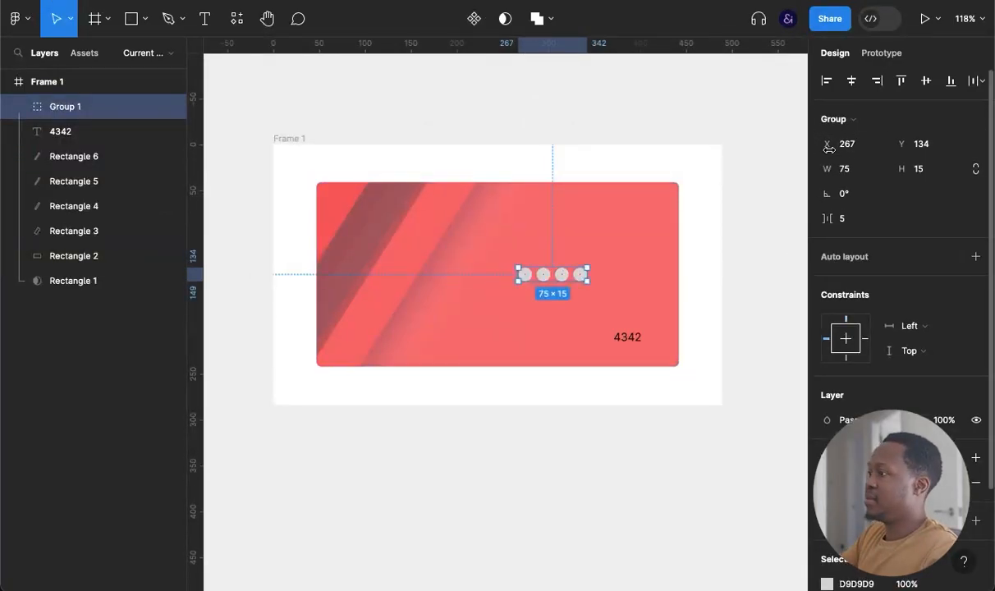
- Scale the group of four circles down proportionally to 40 × 8 px
{"action": "key", "text": "l"}
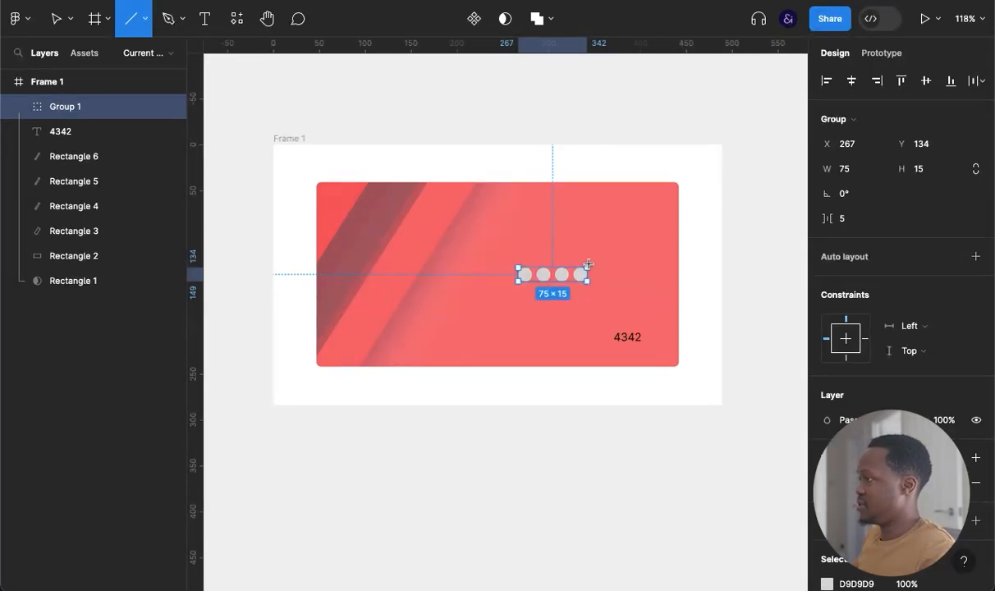
{"action": "key", "text": "v"}
{"action": "key", "text": "k"}
{"action": "left_click_drag", "start_coordinate": [587, 263], "coordinate": [556, 270]}
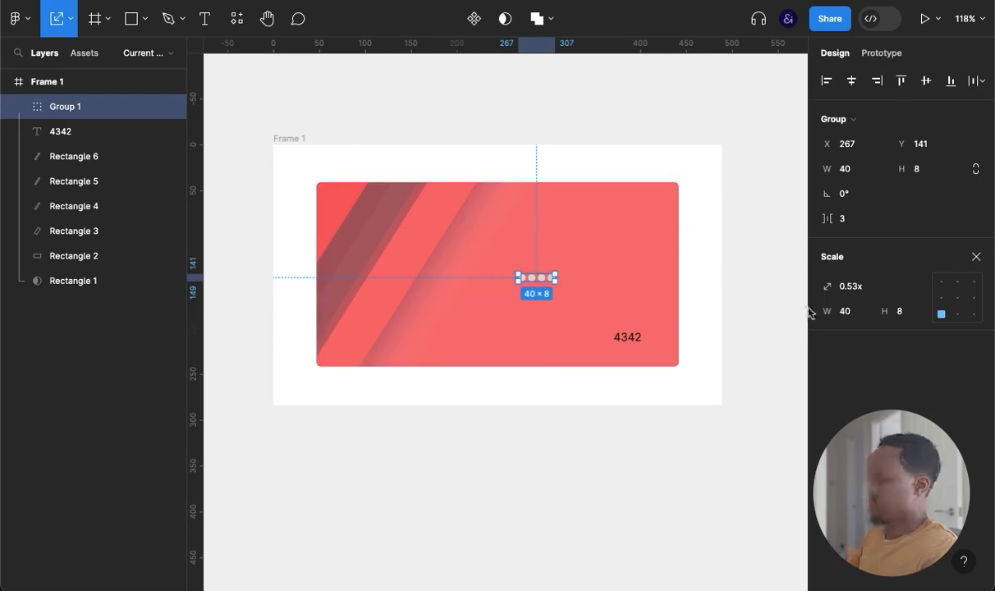
{"action": "key", "text": "v"}
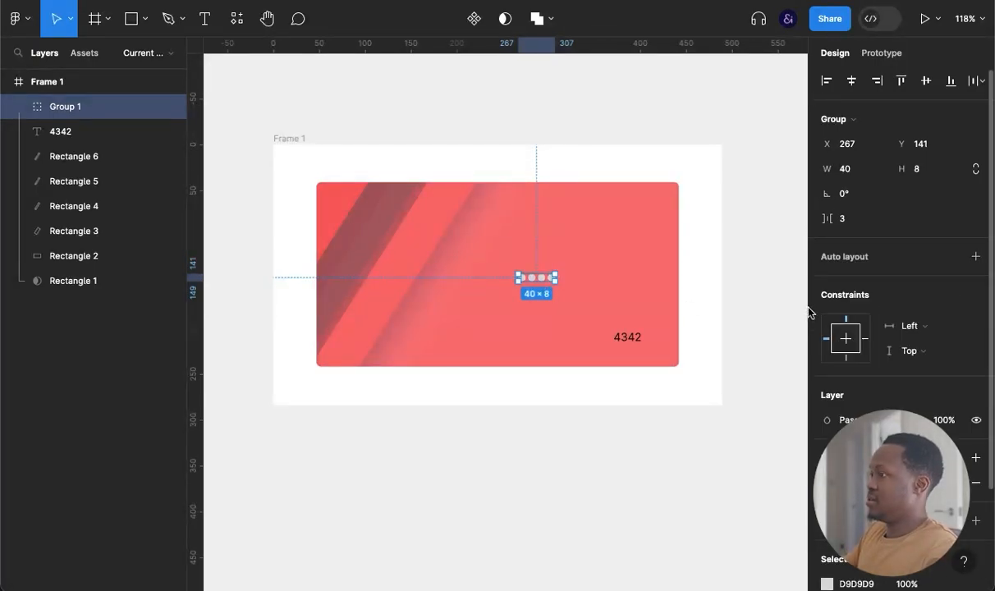
- Set the spacing between the four circles to 7 px
{"action": "left_click", "coordinate": [831, 218]}
{"action": "type", "text": "6"}
{"action": "key", "text": "Return"}
{"action": "key", "text": "Up"}
{"action": "key", "text": "Up"}
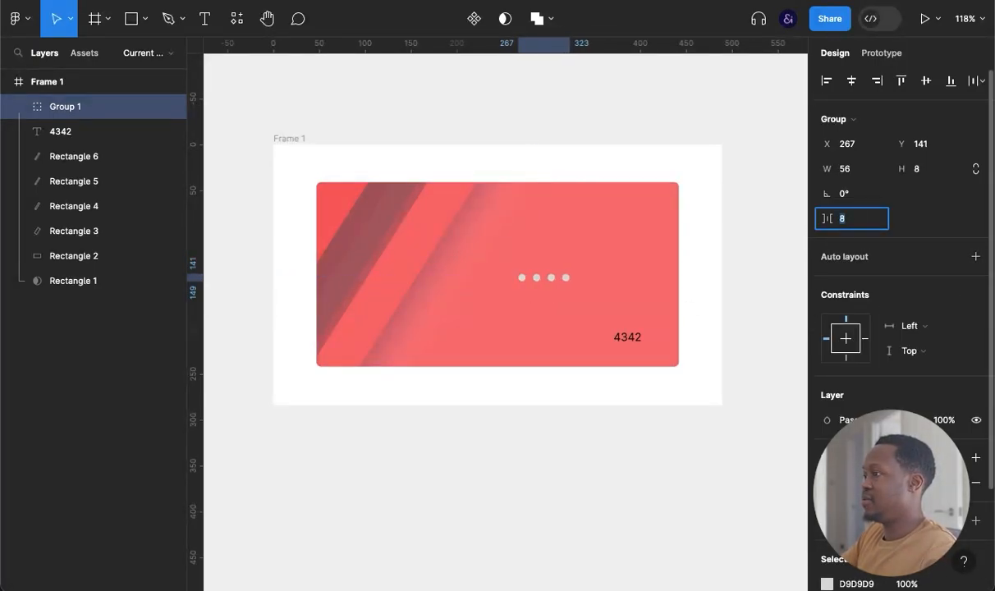
{"action": "key", "text": "Down"}
{"action": "key", "text": "Down"}
{"action": "key", "text": "Return"}
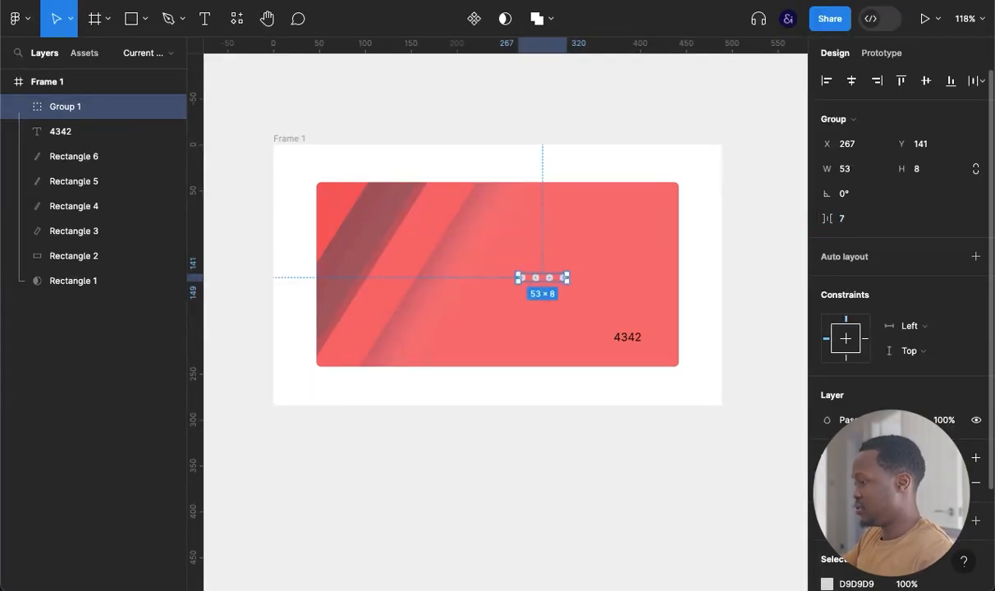
- Move the circle group beside the digits at X 297, Y 201 and make the circles white (FFFFFF)
{"action": "key", "text": "shift+Down"}
{"action": "key", "text": "shift+Down"}
{"action": "key", "text": "shift+Down"}
{"action": "key", "text": "shift+Down"}
{"action": "key", "text": "shift+Down"}
{"action": "key", "text": "shift+Down"}
{"action": "key", "text": "shift+Right"}
{"action": "key", "text": "shift+Right"}
{"action": "key", "text": "shift+Right"}
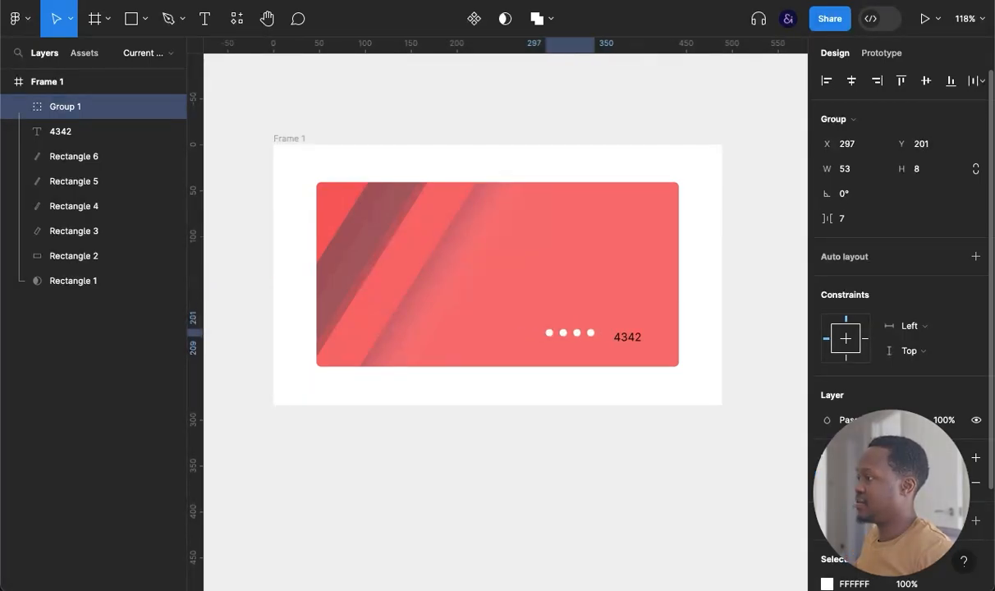
- Combine the circle group and the digits text into a horizontal auto layout frame with centered alignment
{"action": "left_click", "coordinate": [100, 131], "text": "shift"}
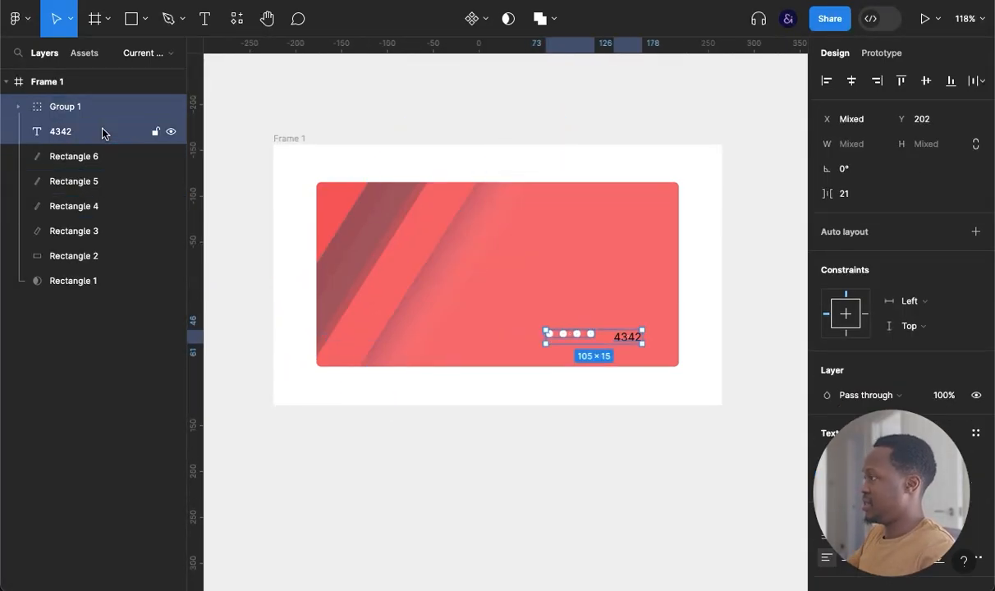
{"action": "key", "text": "super+g"}
{"action": "left_click", "coordinate": [877, 262]}
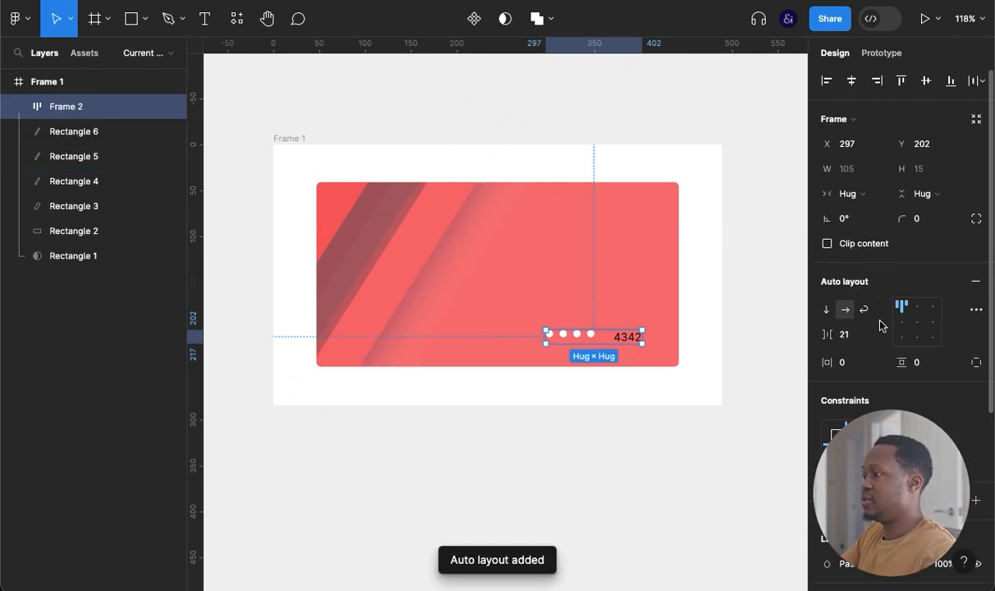
{"action": "left_click", "coordinate": [916, 321]}
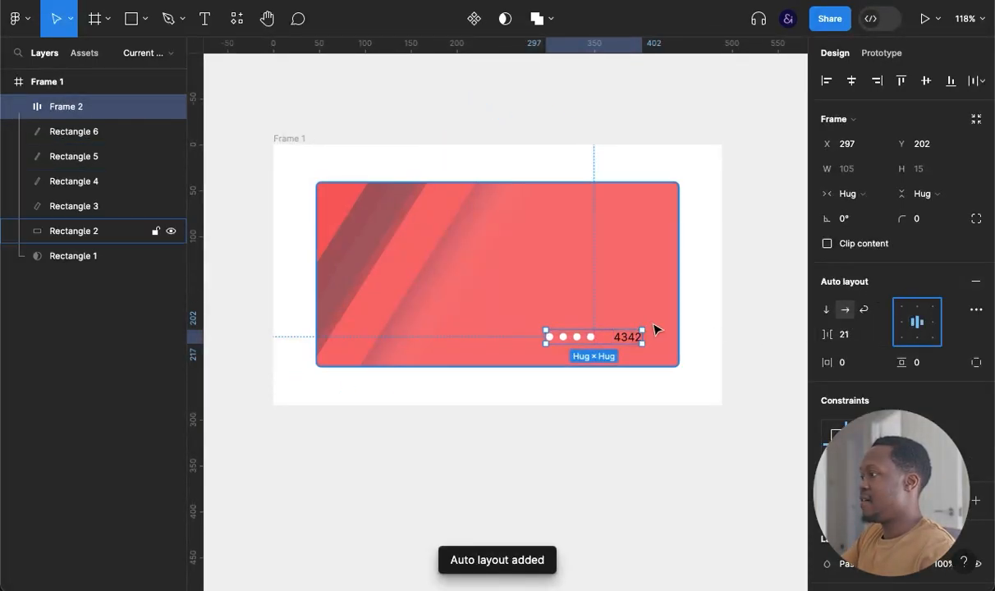
- Make the digits text white and set its font weight to Semi Bold
{"action": "left_click", "coordinate": [626, 338]}
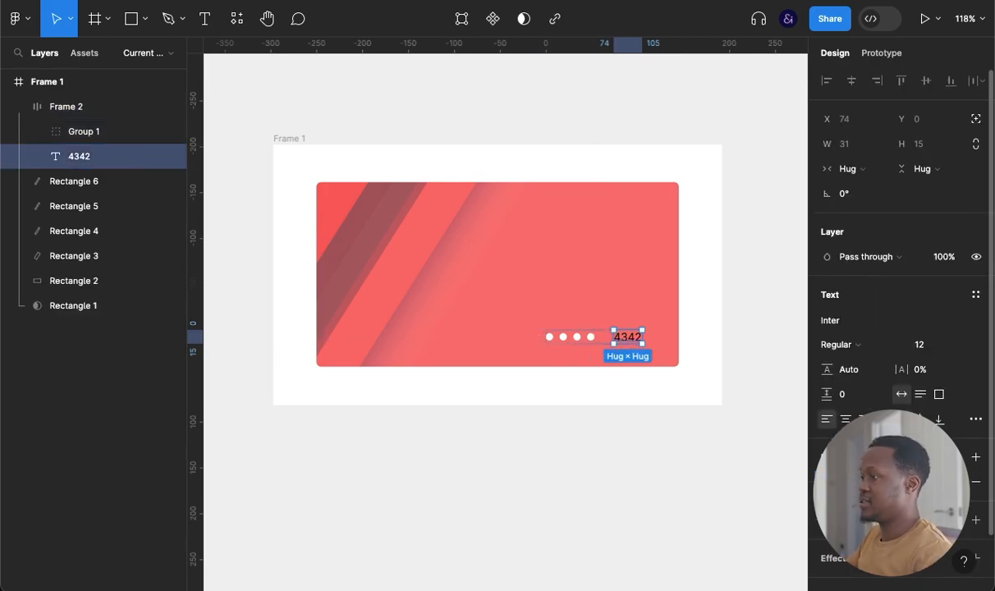
{"action": "left_click", "coordinate": [841, 344]}
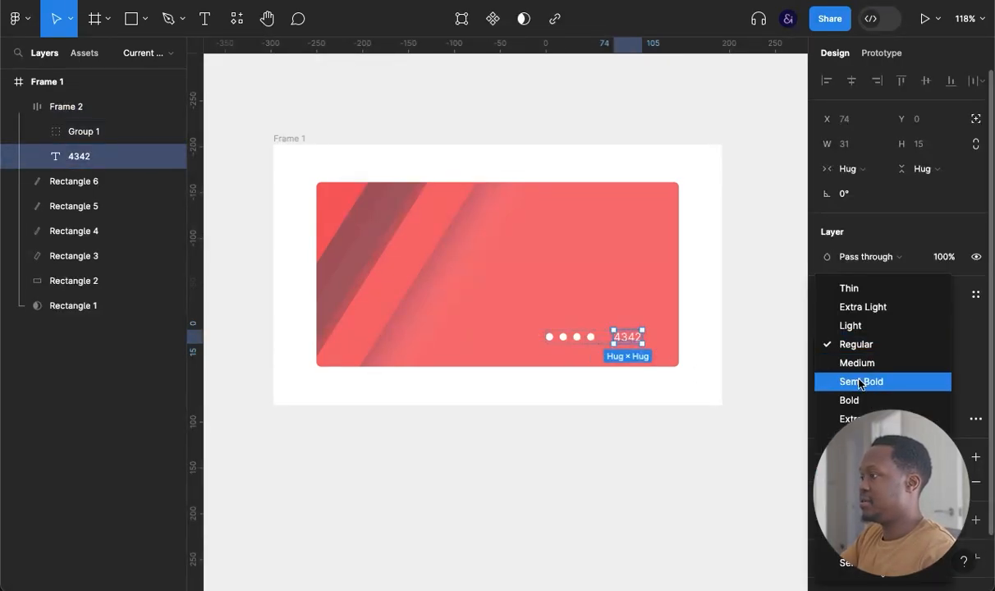
{"action": "left_click", "coordinate": [852, 379]}
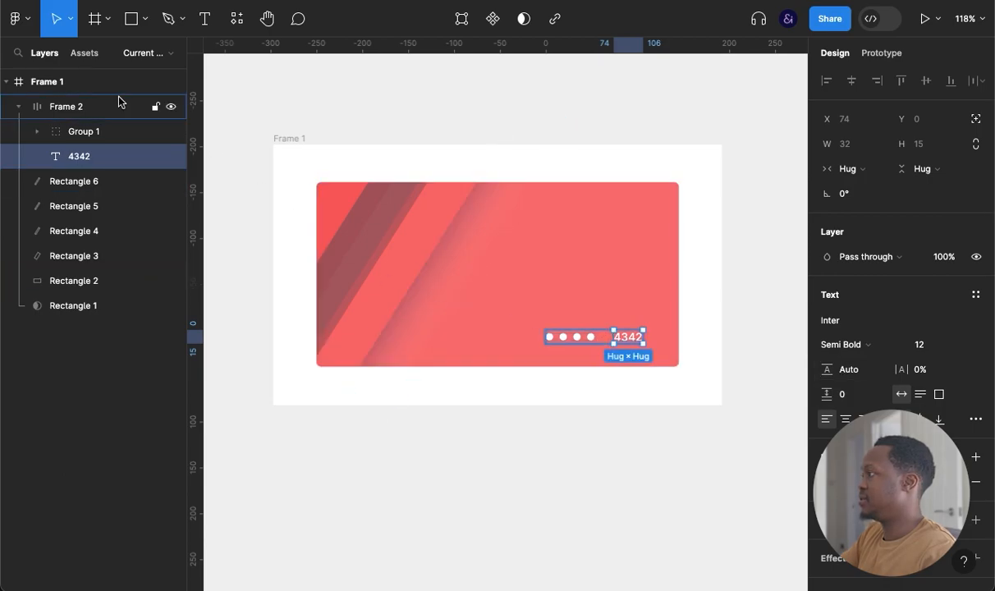
- Set the auto layout gap between the dots and the digits to 13 px
{"action": "left_click", "coordinate": [93, 116]}
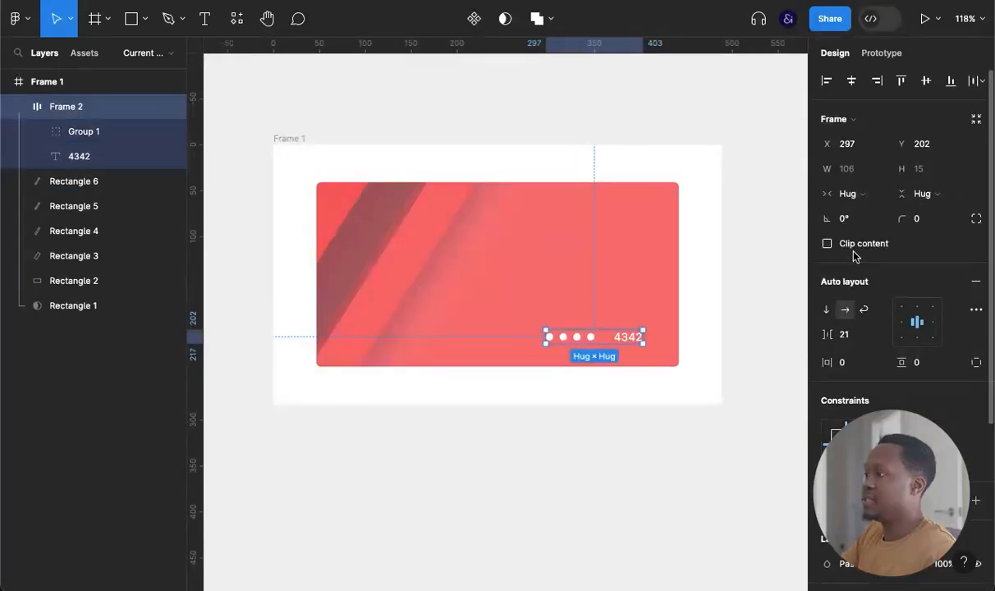
{"action": "key", "text": "Down"}
{"action": "key", "text": "Down"}
{"action": "key", "text": "Down"}
{"action": "key", "text": "Down"}
{"action": "key", "text": "Down"}
{"action": "key", "text": "Down"}
{"action": "key", "text": "Down"}
{"action": "key", "text": "Down"}
{"action": "key", "text": "Down"}
{"action": "key", "text": "Down"}
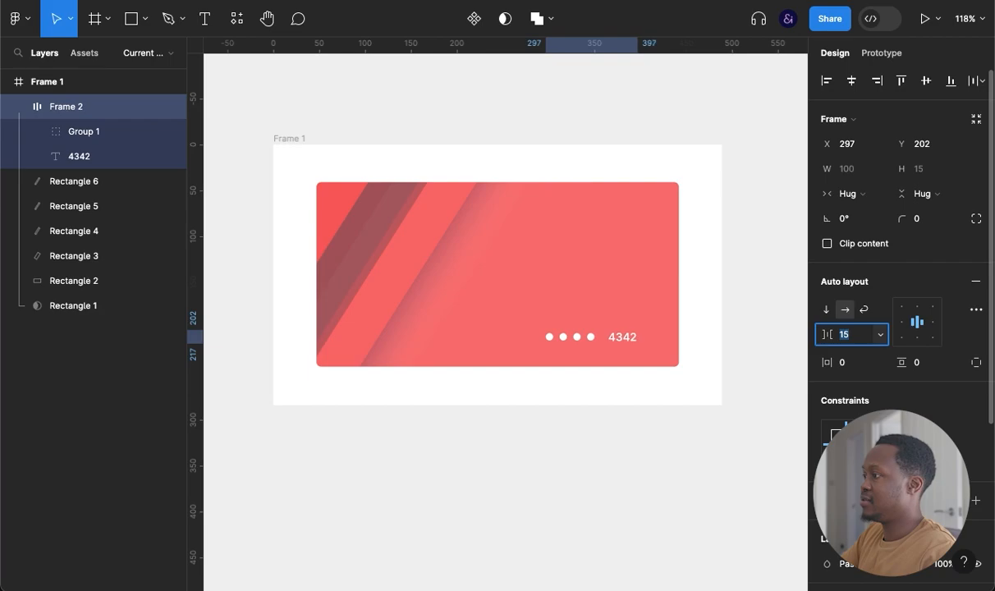
{"action": "key", "text": "Up"}
{"action": "key", "text": "Up"}
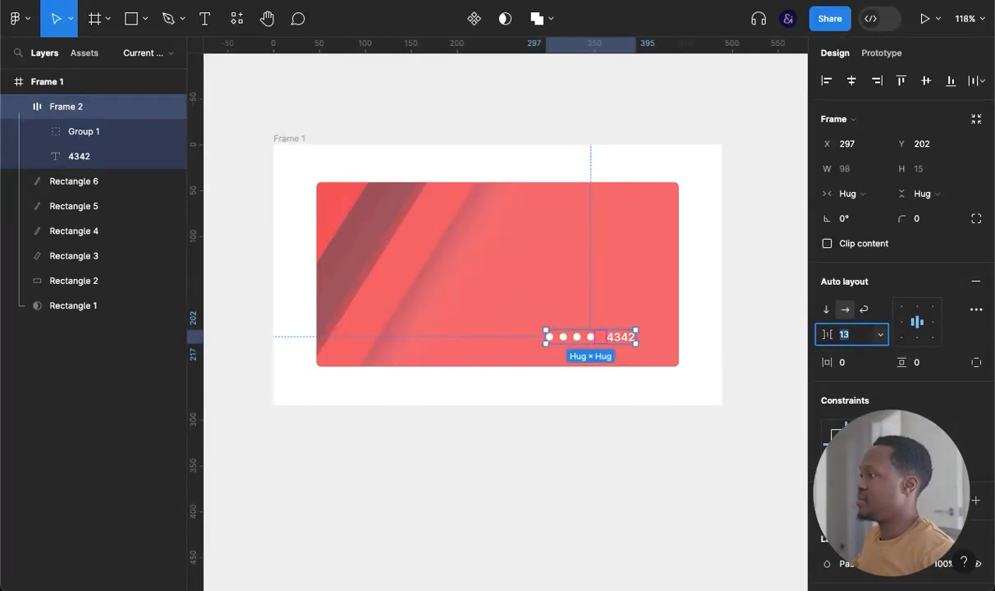
- Move the auto layout frame toward the card's lower-right corner, to X 318, Y 204
{"action": "key", "text": "Escape"}
{"action": "key", "text": "shift+Right"}
{"action": "key", "text": "shift+Right"}
{"action": "key", "text": "Right"}
{"action": "key", "text": "Down"}
{"action": "key", "text": "Down"}
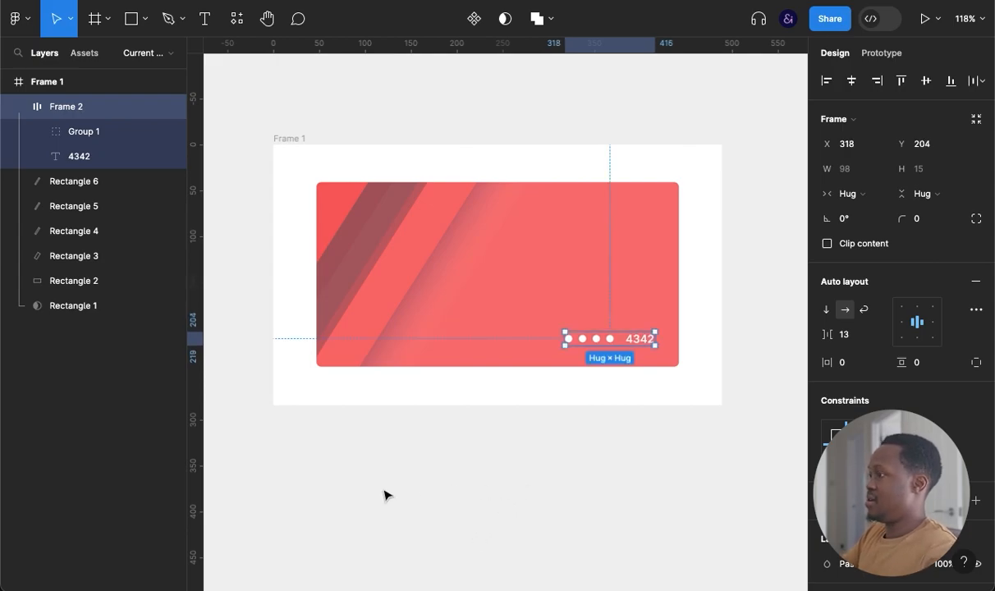
- Scale the dots group inside the auto layout frame to a width of 42 px
{"action": "left_click", "coordinate": [79, 133]}
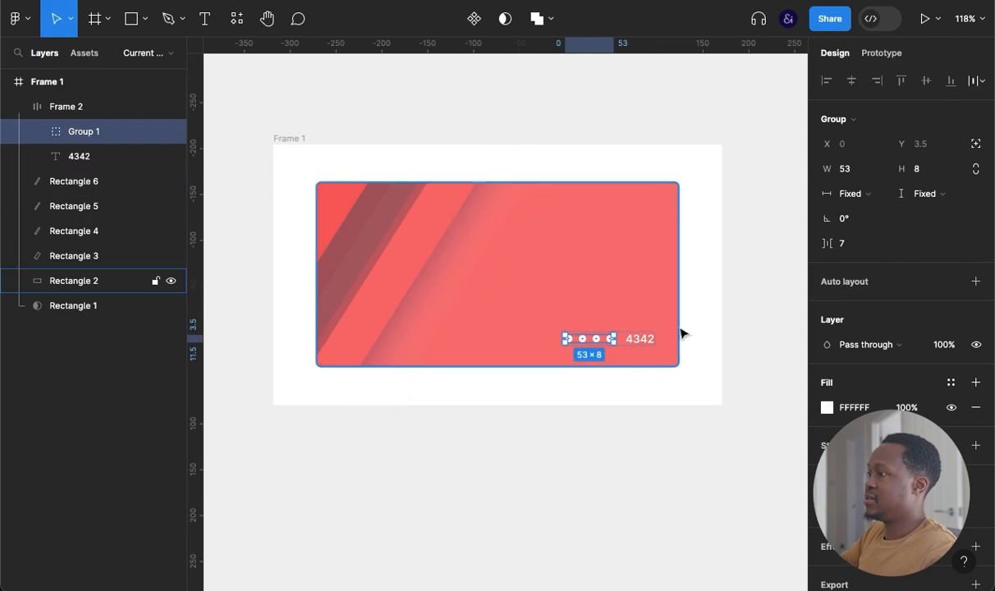
{"action": "key", "text": "k"}
{"action": "left_click", "coordinate": [853, 338]}
{"action": "type", "text": "52"}
{"action": "key", "text": "Return"}
{"action": "key", "text": "Down"}
{"action": "key", "text": "Down"}
{"action": "key", "text": "Down"}
{"action": "key", "text": "Down"}
{"action": "key", "text": "Down"}
{"action": "key", "text": "Down"}
{"action": "key", "text": "Down"}
{"action": "key", "text": "Down"}
{"action": "key", "text": "Down"}
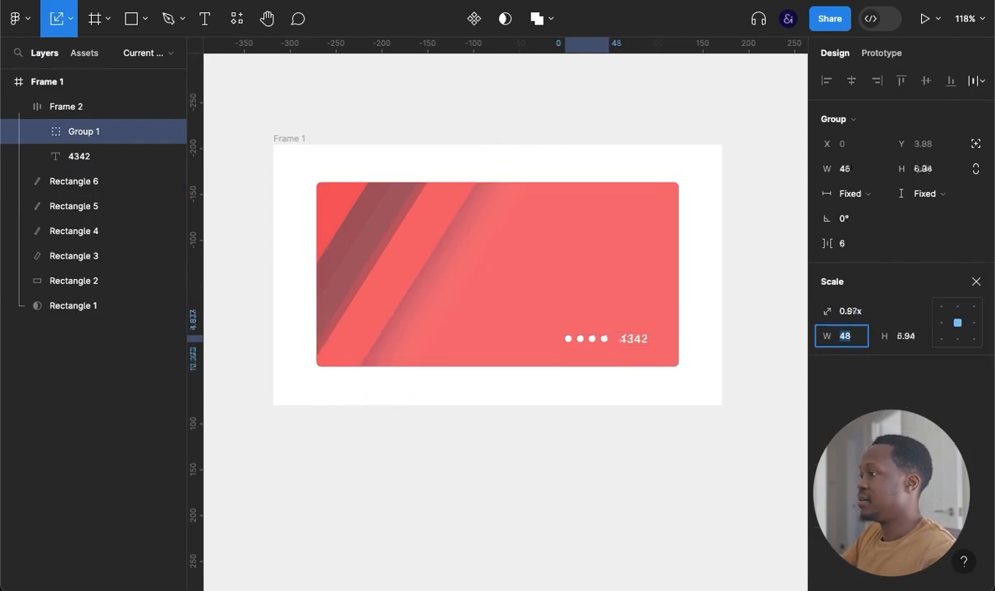
{"action": "key", "text": "Down"}
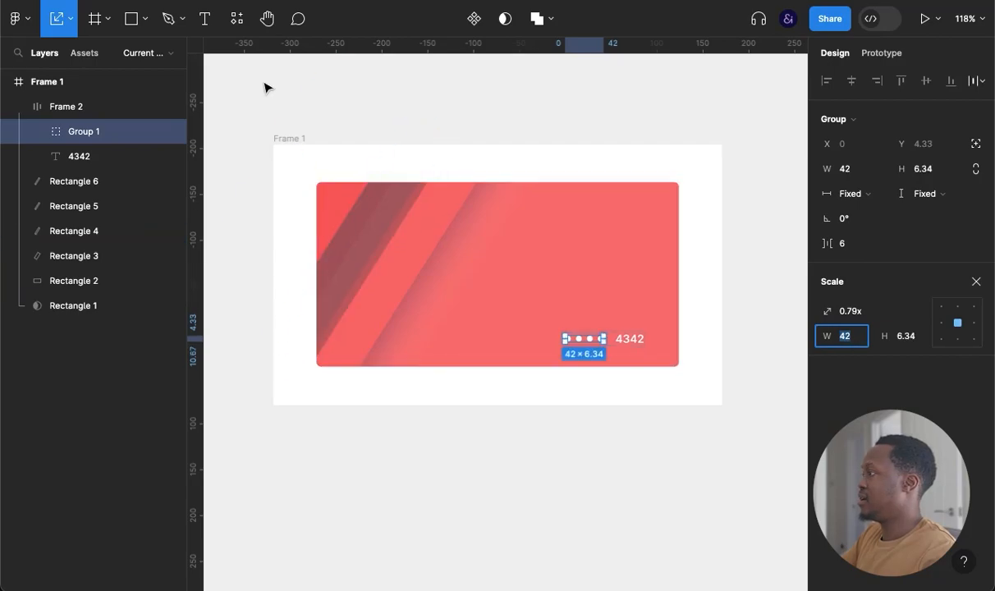
- Scale the digits text up to a width of 37 px
{"action": "left_click", "coordinate": [98, 155]}
{"action": "left_click", "coordinate": [860, 287]}
{"action": "key", "text": "Up"}
{"action": "key", "text": "Up"}
{"action": "key", "text": "Up"}
{"action": "key", "text": "Up"}
{"action": "key", "text": "Up"}
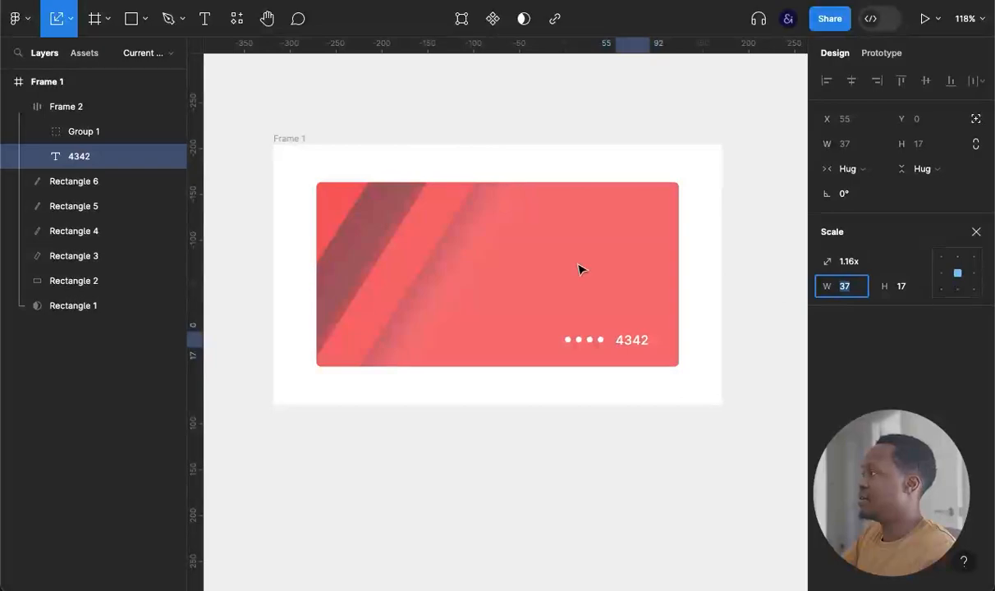
{"action": "left_click", "coordinate": [78, 131]}
{"action": "left_click", "coordinate": [637, 444]}
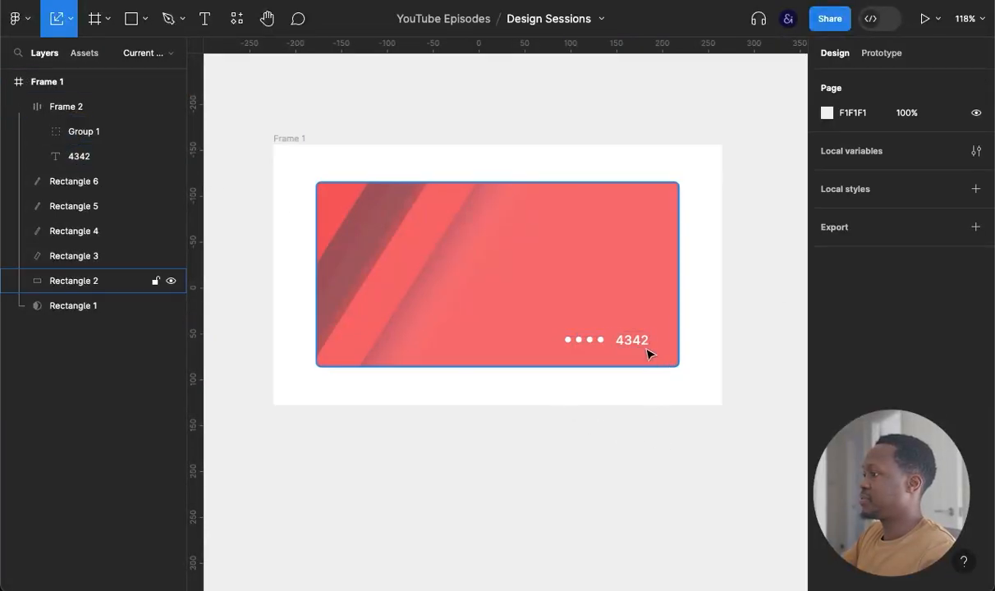
- Set the opacity of the frame holding the dots and digits to 70%
{"action": "left_click", "coordinate": [639, 345]}
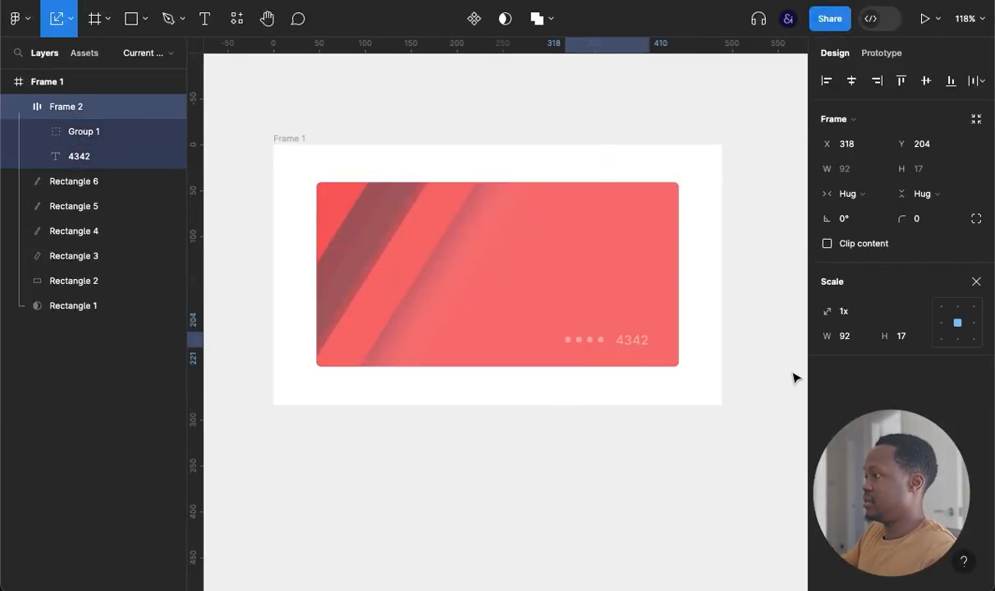
{"action": "key", "text": "4"}
{"action": "key", "text": "9"}
{"action": "key", "text": "7"}
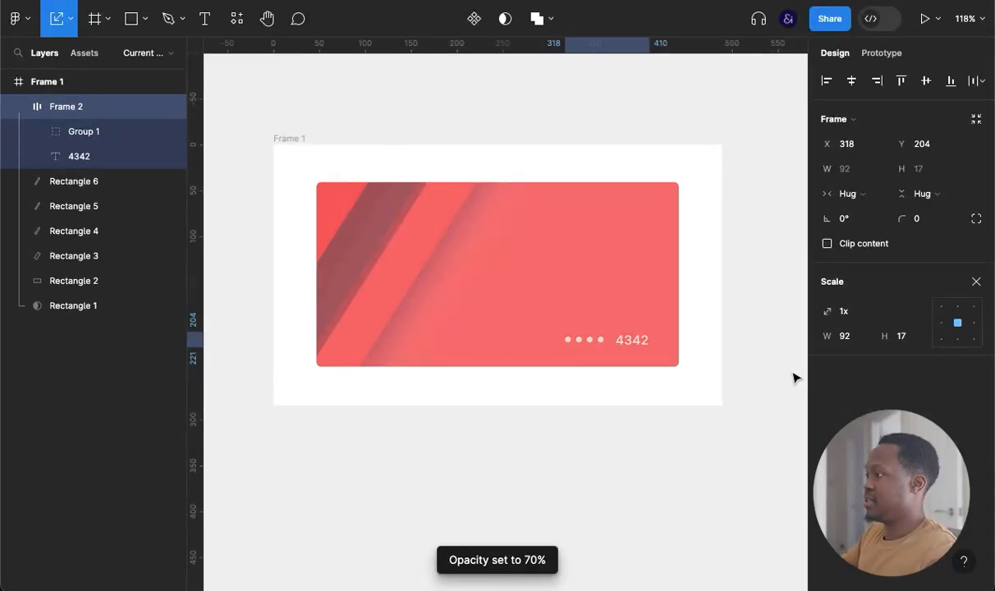
- Nudge the frame with the dots and digits to X 325, Y 206 on the card
{"action": "key", "text": "Right"}
{"action": "key", "text": "Right"}
{"action": "key", "text": "Right"}
{"action": "key", "text": "Right"}
{"action": "key", "text": "Right"}
{"action": "key", "text": "Right"}
{"action": "key", "text": "Right"}
{"action": "key", "text": "Right"}
{"action": "key", "text": "Right"}
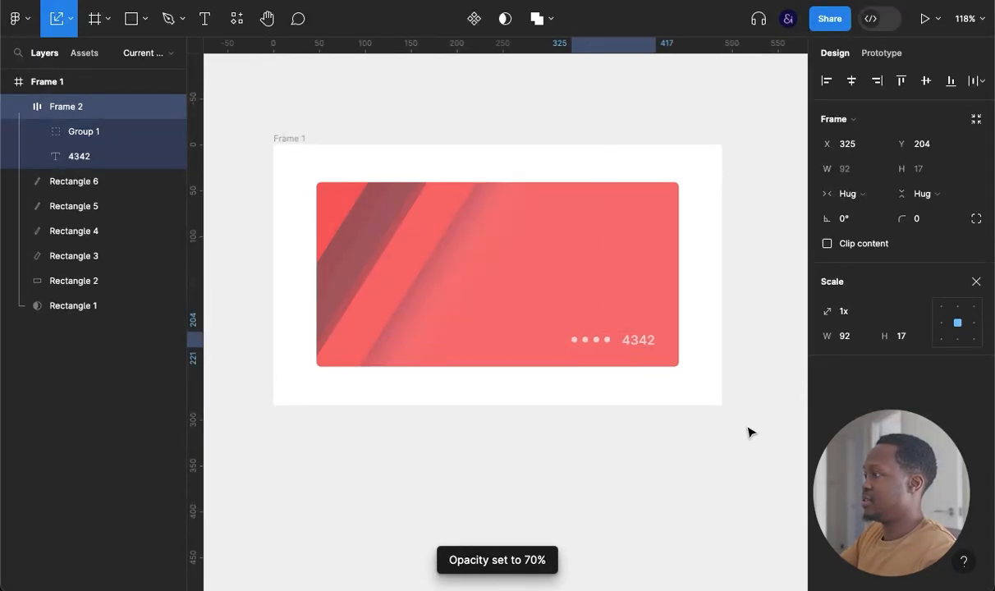
{"action": "key", "text": "Down"}
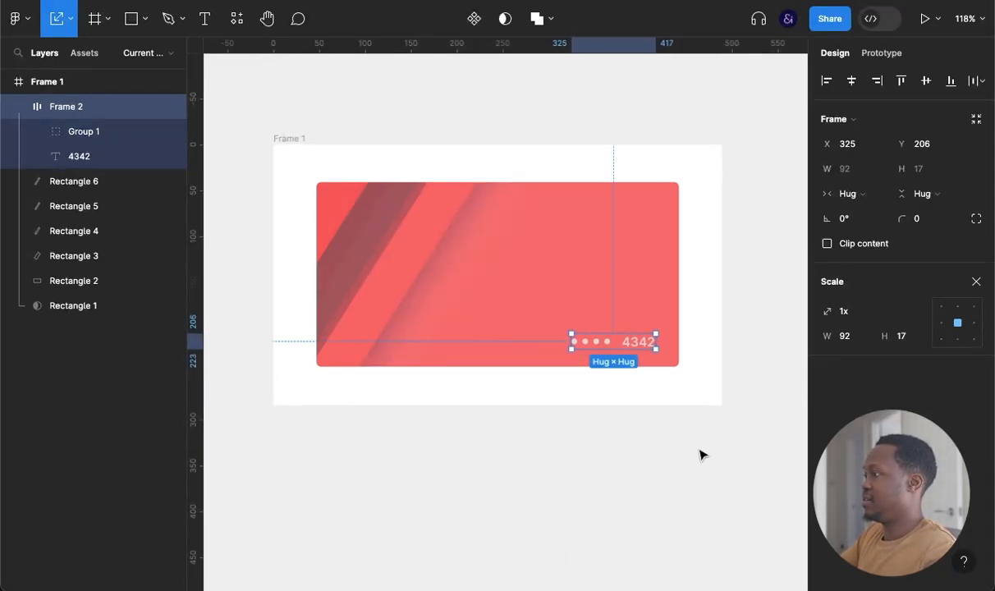
{"action": "left_click", "coordinate": [700, 453]}
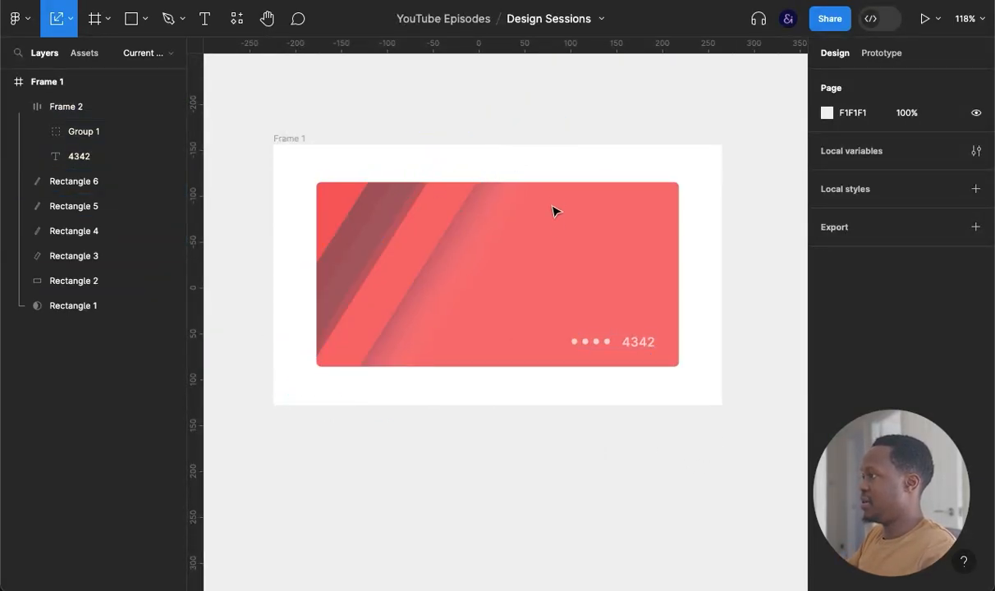
- Add the text "Bank" above the frame and place it on the card's upper-right area at X 364, Y 71
{"action": "key", "text": "t"}
{"action": "left_click", "coordinate": [578, 99]}
{"action": "type", "text": "Bank"}
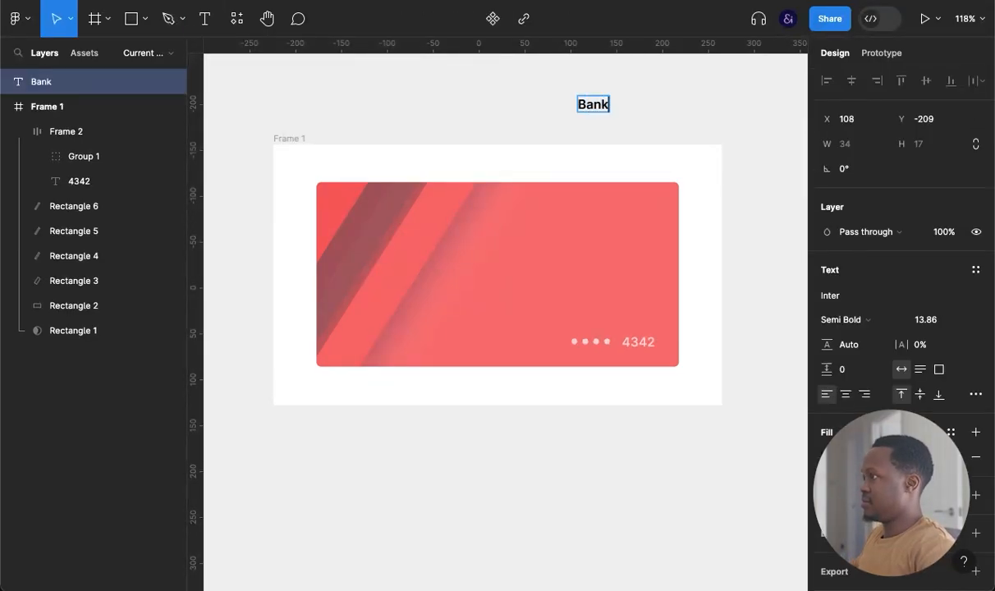
{"action": "key", "text": "super+a"}
{"action": "key", "text": "Escape"}
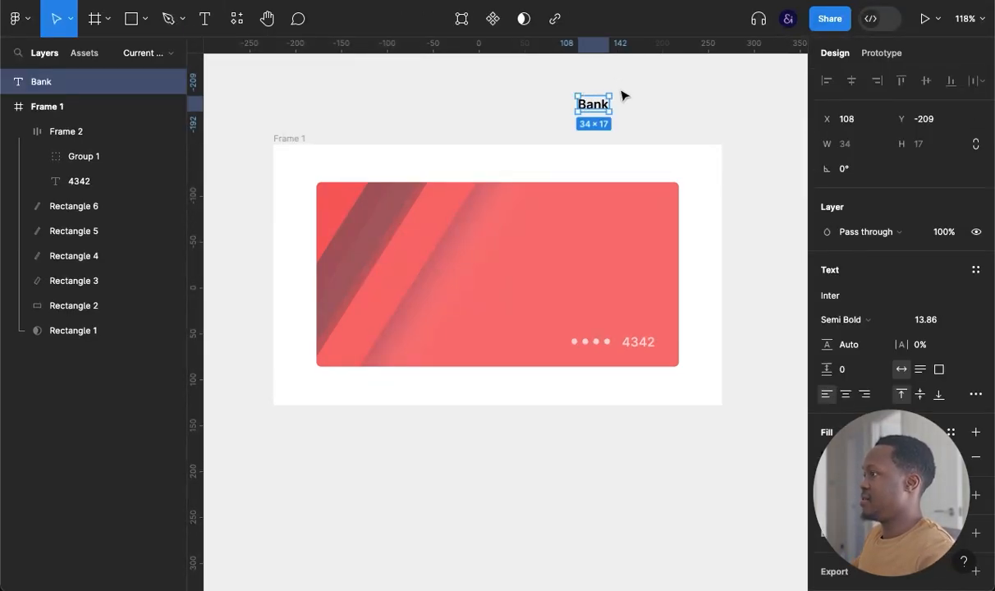
{"action": "left_click_drag", "start_coordinate": [586, 100], "coordinate": [623, 219]}
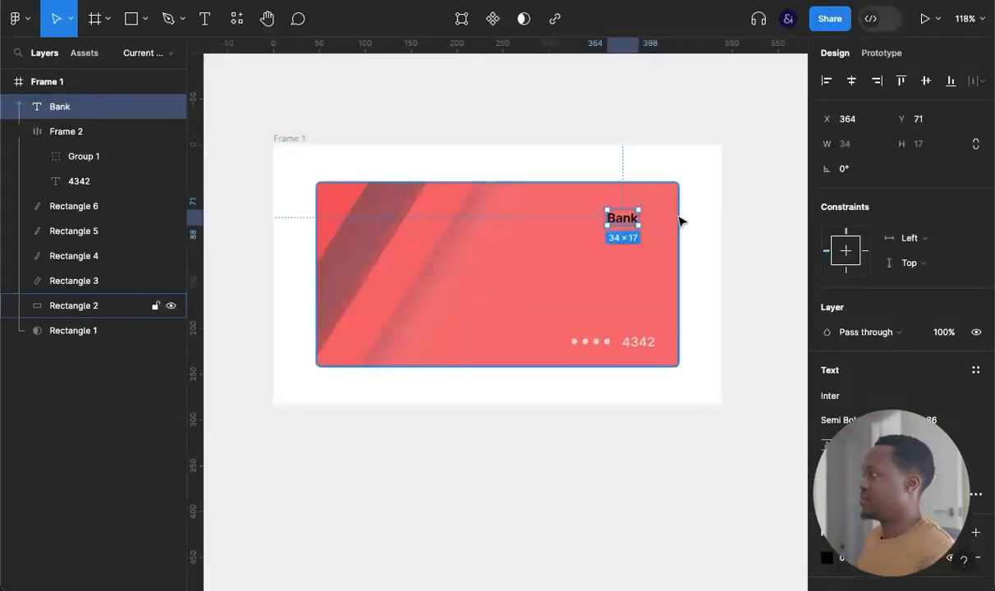
- Increase the font size of the Bank text until it measures about 53 × 26 px
{"action": "left_click", "coordinate": [18, 132]}
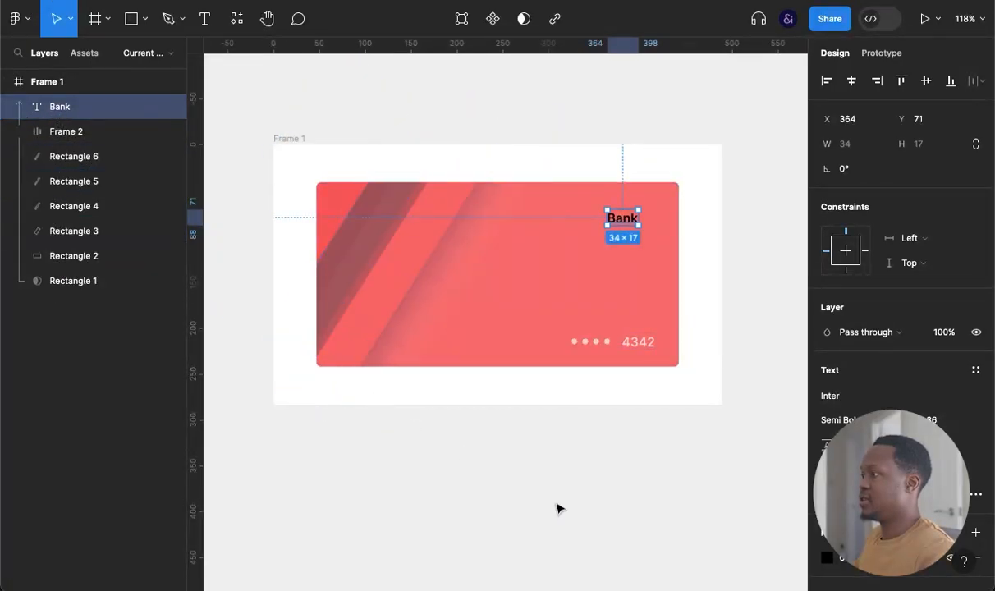
{"action": "left_click", "coordinate": [932, 420]}
{"action": "key", "text": "Up"}
{"action": "key", "text": "Up"}
{"action": "key", "text": "Up"}
{"action": "key", "text": "Up"}
{"action": "key", "text": "Up"}
{"action": "key", "text": "Up"}
{"action": "key", "text": "Up"}
{"action": "key", "text": "Up"}
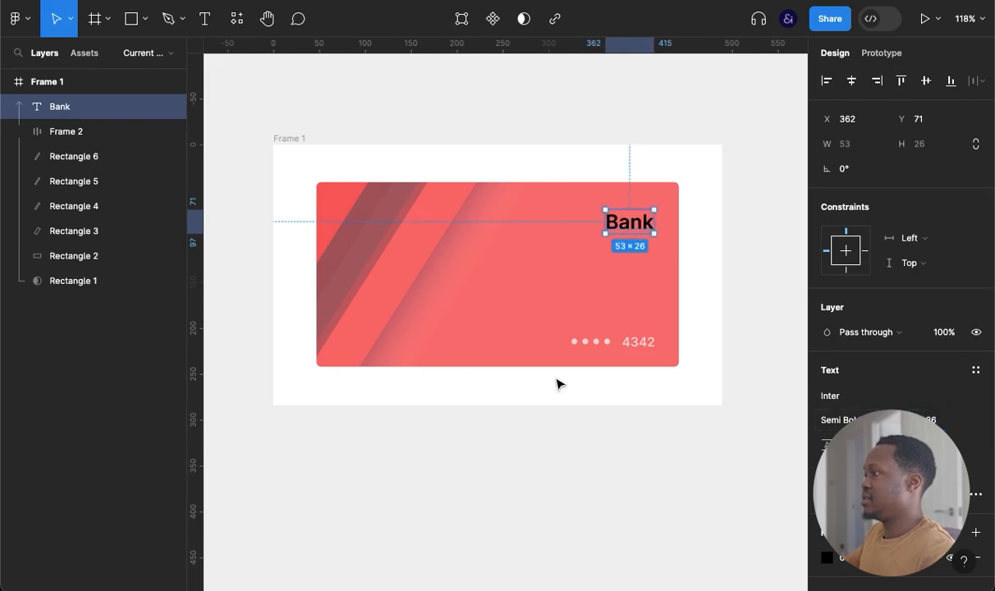
- Change the Bank text to "bank name" and shift it left to X 292, Y 71
{"action": "left_click_drag", "start_coordinate": [635, 223], "coordinate": [634, 222]}
{"action": "double_click", "coordinate": [632, 220]}
{"action": "key", "text": "Right"}
{"action": "key", "text": "super+a"}
{"action": "type", "text": "bank name"}
{"action": "key", "text": "Escape"}
{"action": "key", "text": "shift+Left"}
{"action": "key", "text": "shift+Left"}
{"action": "key", "text": "shift+Left"}
{"action": "key", "text": "shift+Left"}
{"action": "key", "text": "shift+Left"}
{"action": "key", "text": "shift+Left"}
{"action": "key", "text": "shift+Left"}
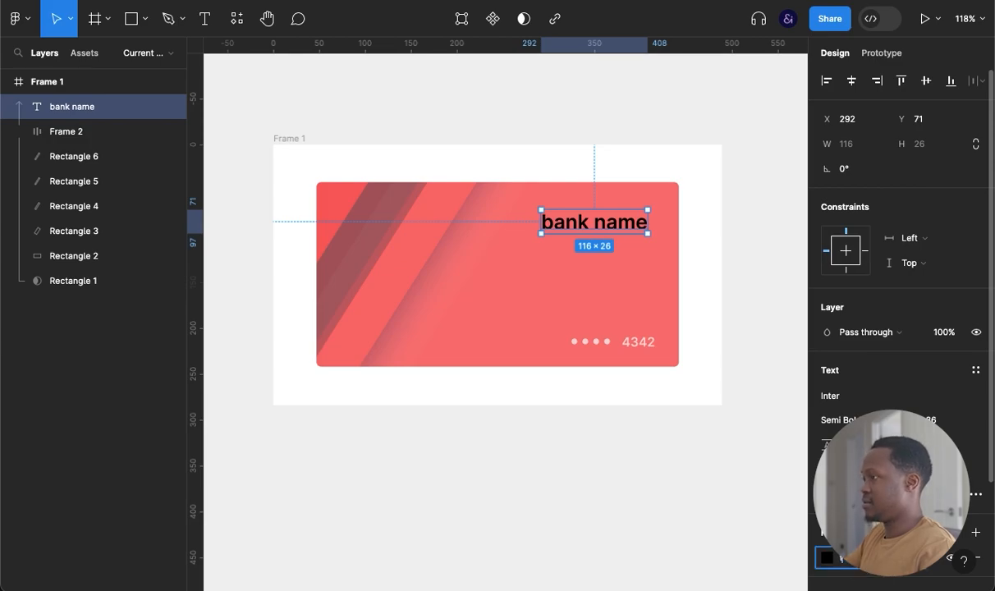
- Make the bank name text white and set its opacity to 90%
{"action": "key", "text": "Return"}
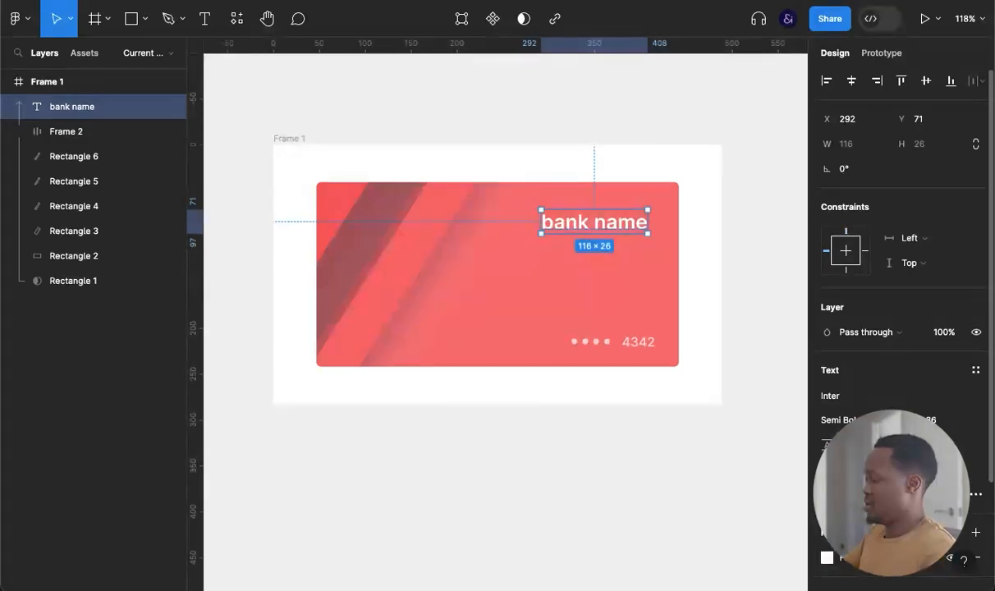
{"action": "key", "text": "5"}
{"action": "key", "text": "9"}
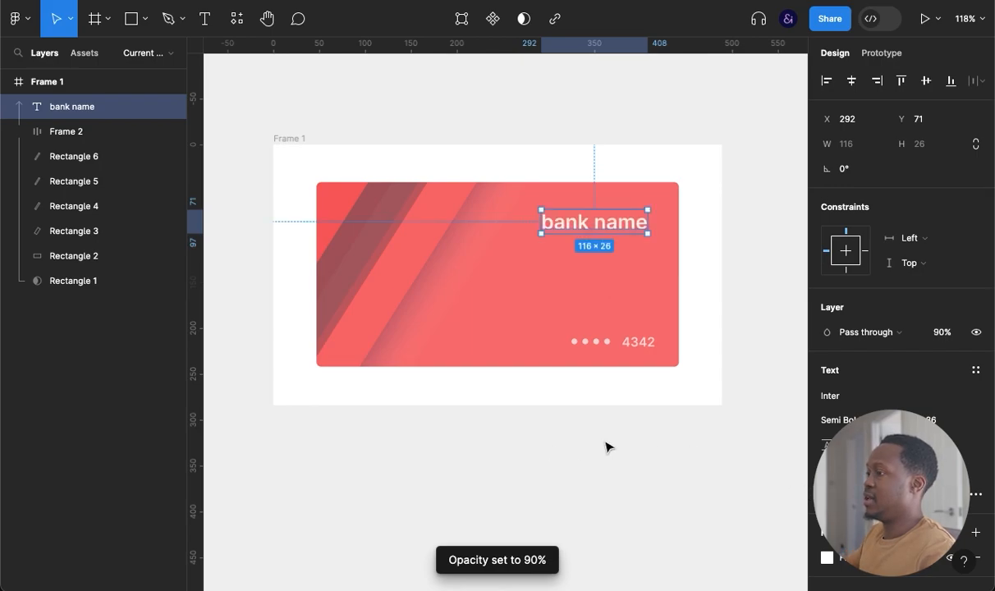
- Set the bank name text's font to Hammersmith One
{"action": "left_click", "coordinate": [850, 396]}
{"action": "scroll", "coordinate": [701, 399], "scroll_direction": "up", "scroll_amount": 10}
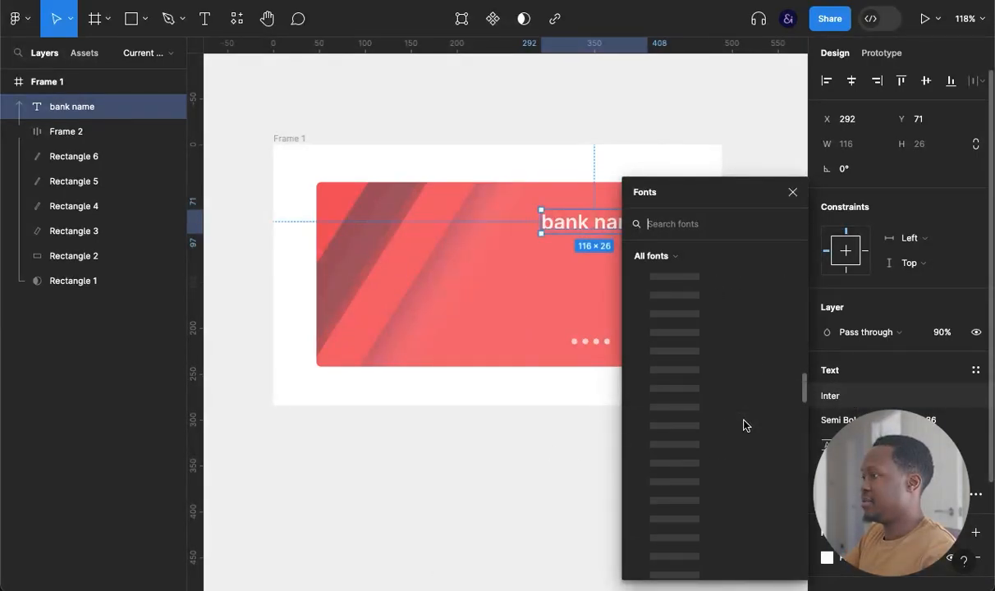
{"action": "left_click", "coordinate": [746, 477]}
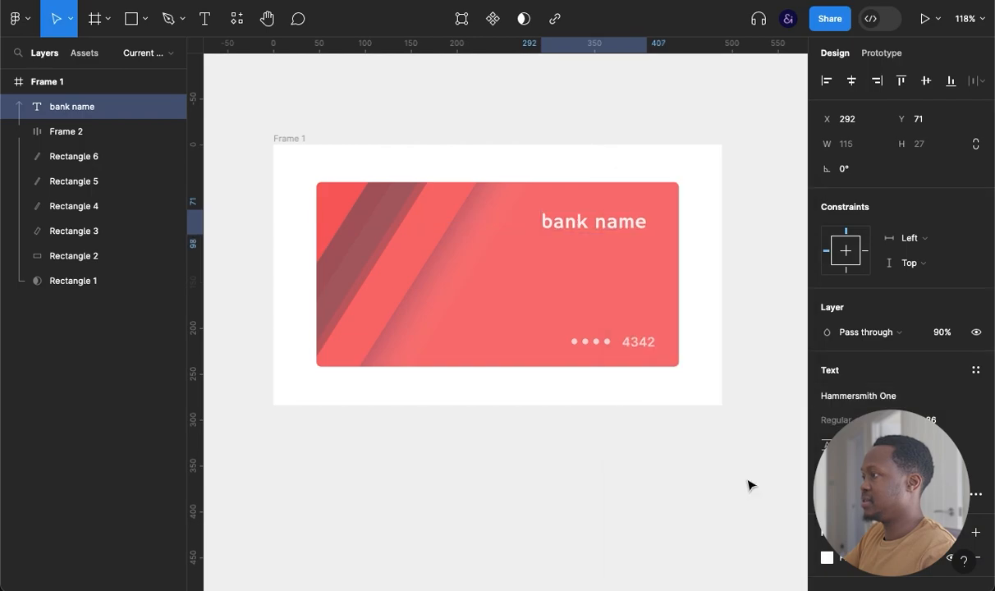
- Set the font of the card's 4342 digits to Hammersmith One
{"action": "double_click", "coordinate": [643, 347]}
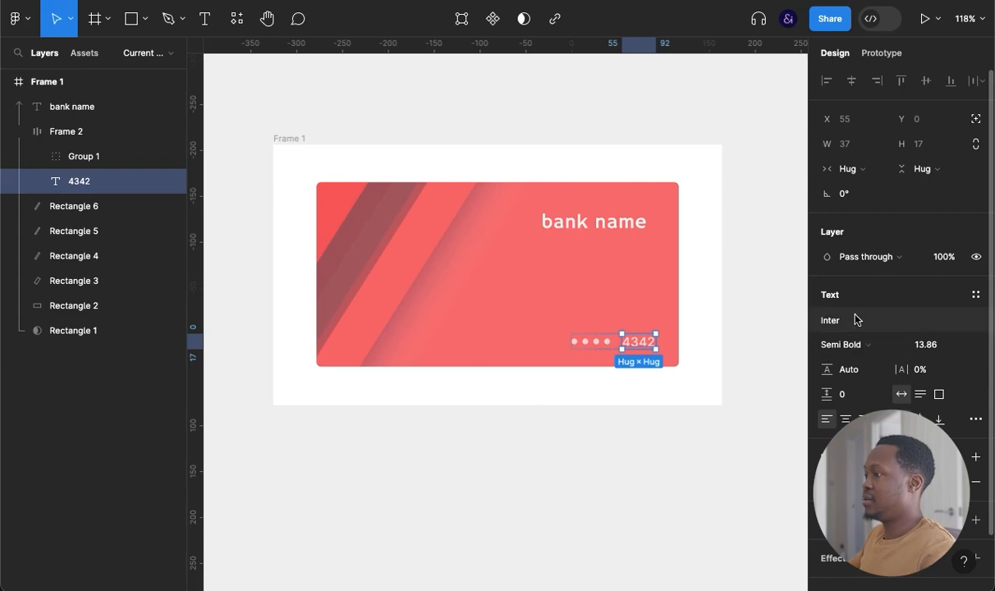
{"action": "left_click", "coordinate": [856, 319]}
{"action": "type", "text": "hammer"}
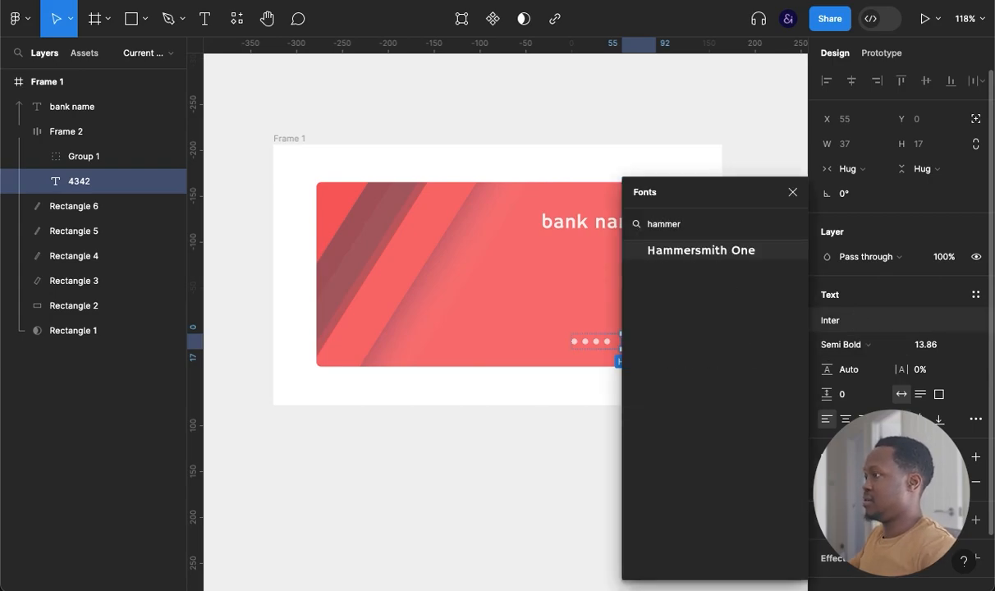
{"action": "key", "text": "Return"}
{"action": "left_click", "coordinate": [690, 410]}
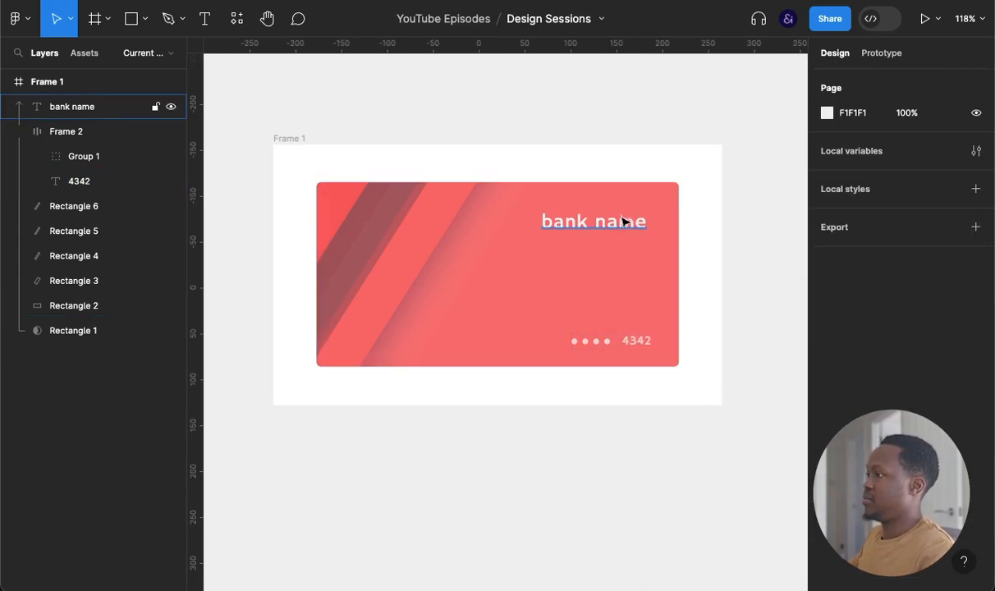
- Align the bank name and the dots-and-digits frame along their right edges
{"action": "left_click", "coordinate": [624, 221]}
{"action": "left_click", "coordinate": [641, 343], "text": "shift"}
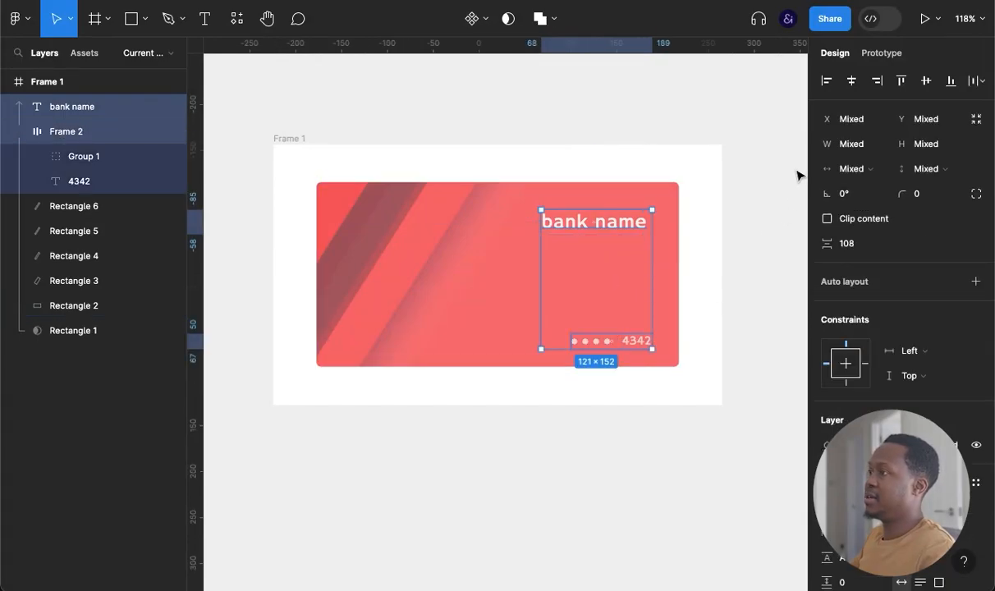
{"action": "left_click", "coordinate": [877, 81]}
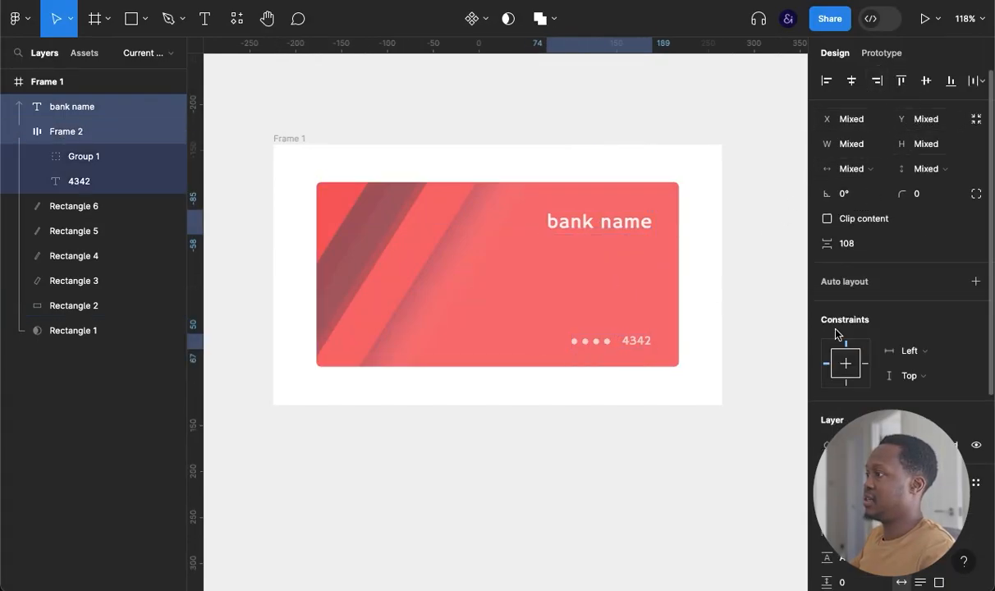
{"action": "left_click", "coordinate": [737, 524]}
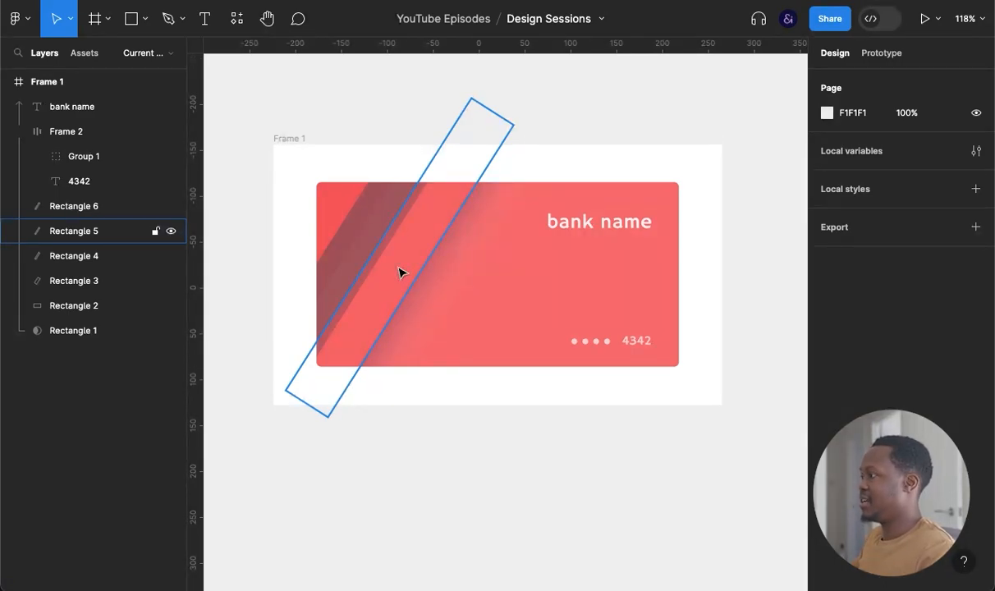
{"action": "left_click", "coordinate": [415, 312]}
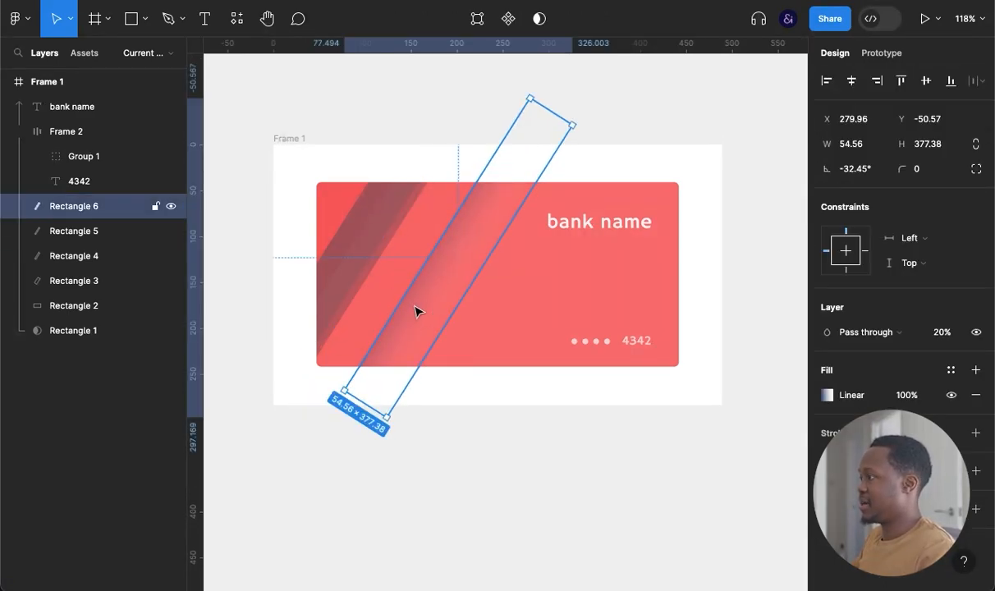
{"action": "left_click", "coordinate": [344, 215]}
{"action": "left_click", "coordinate": [432, 468]}
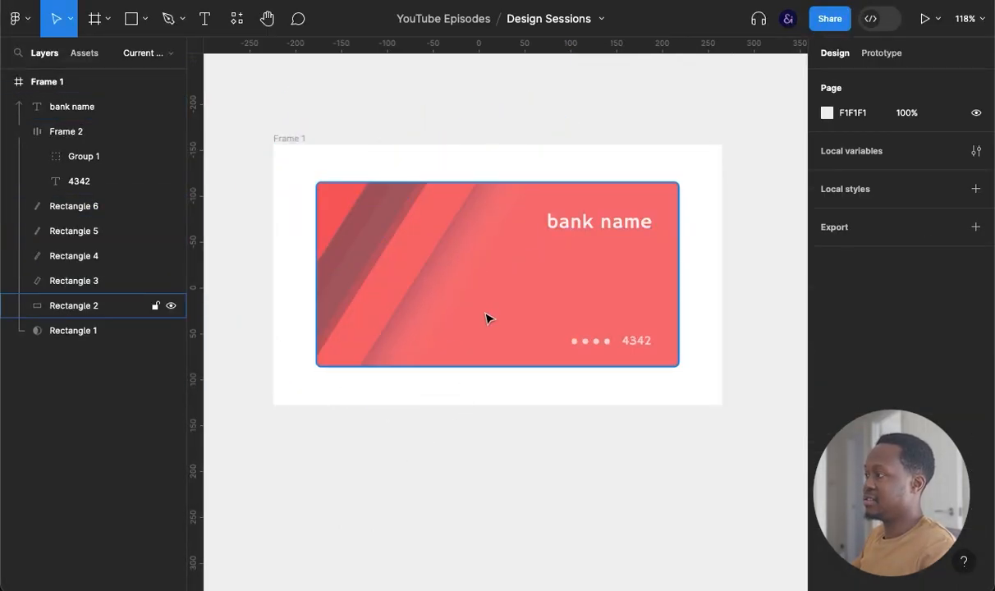
- Duplicate the Frame 1 card artboard and lock the original frame
{"action": "left_click", "coordinate": [297, 139]}
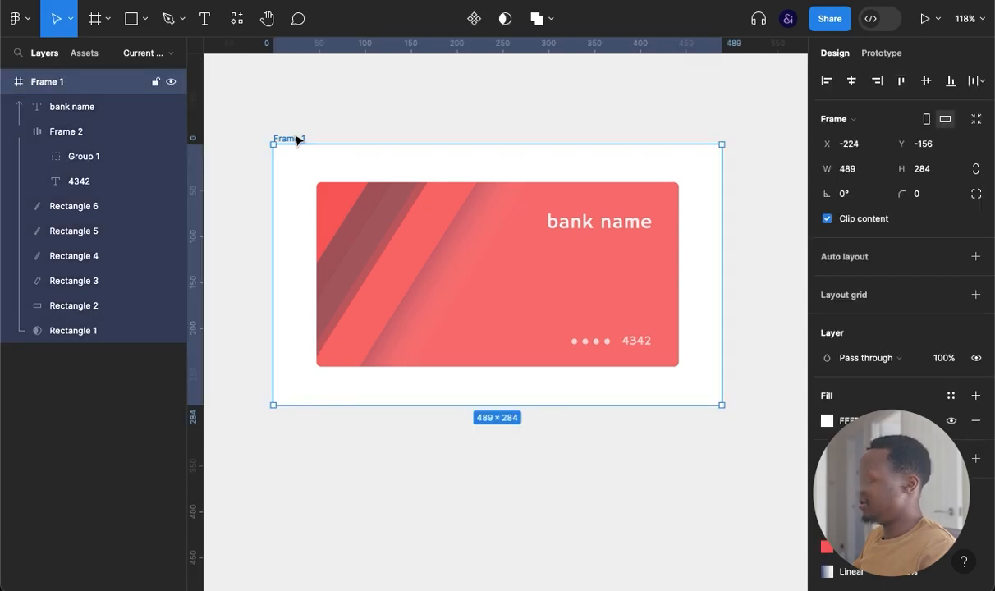
{"action": "key", "text": "ctrl+d"}
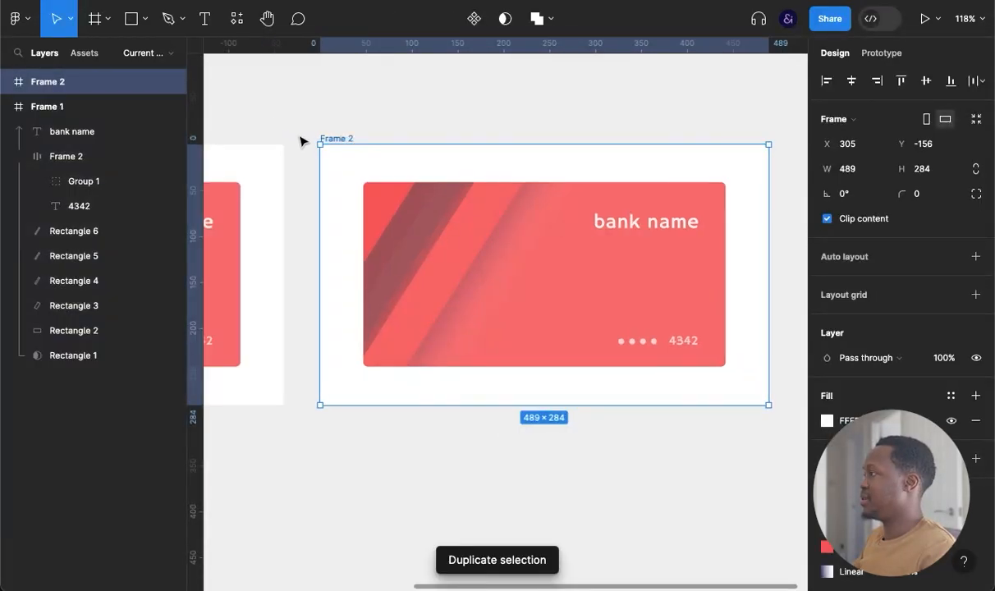
{"action": "left_click", "coordinate": [6, 107]}
{"action": "left_click", "coordinate": [157, 107]}
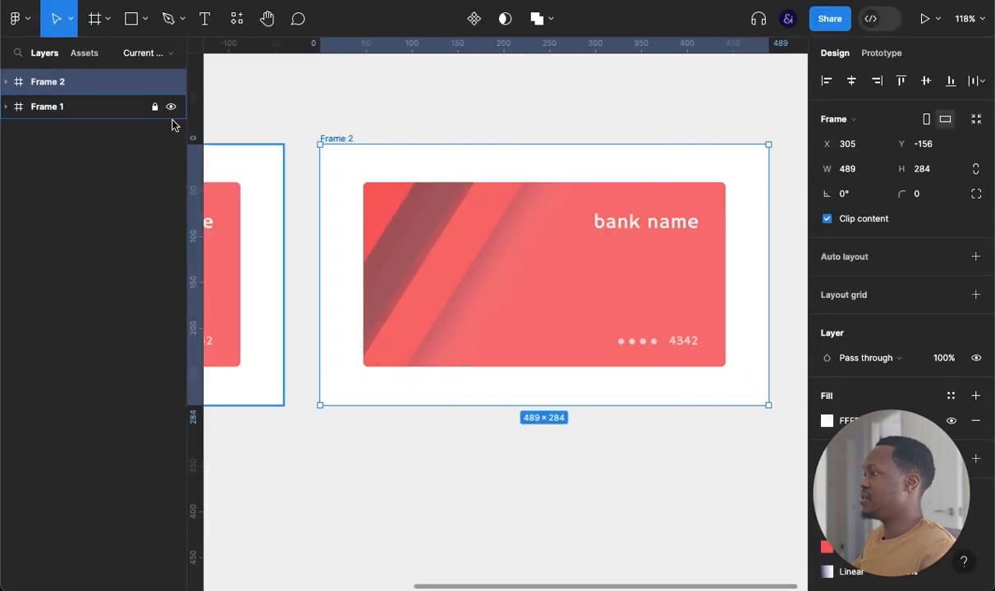
- Delete all the diagonal bands and the gradient shadow from the duplicated card, leaving the plain red base
{"action": "left_click", "coordinate": [481, 273]}
{"action": "left_click", "coordinate": [436, 270], "text": "shift"}
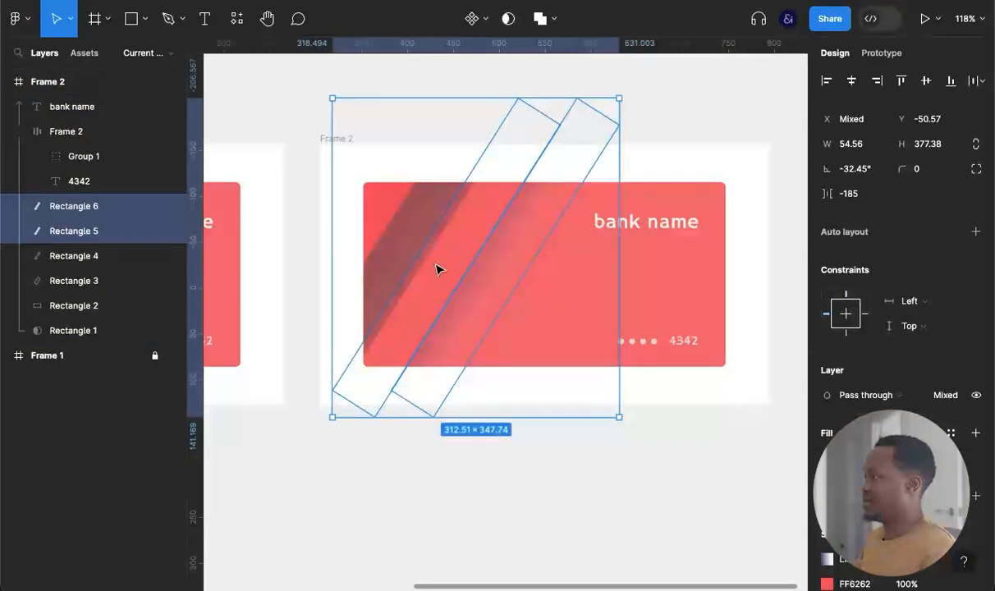
{"action": "key", "text": "Delete"}
{"action": "left_click", "coordinate": [420, 241]}
{"action": "key", "text": "Delete"}
{"action": "left_click", "coordinate": [394, 231]}
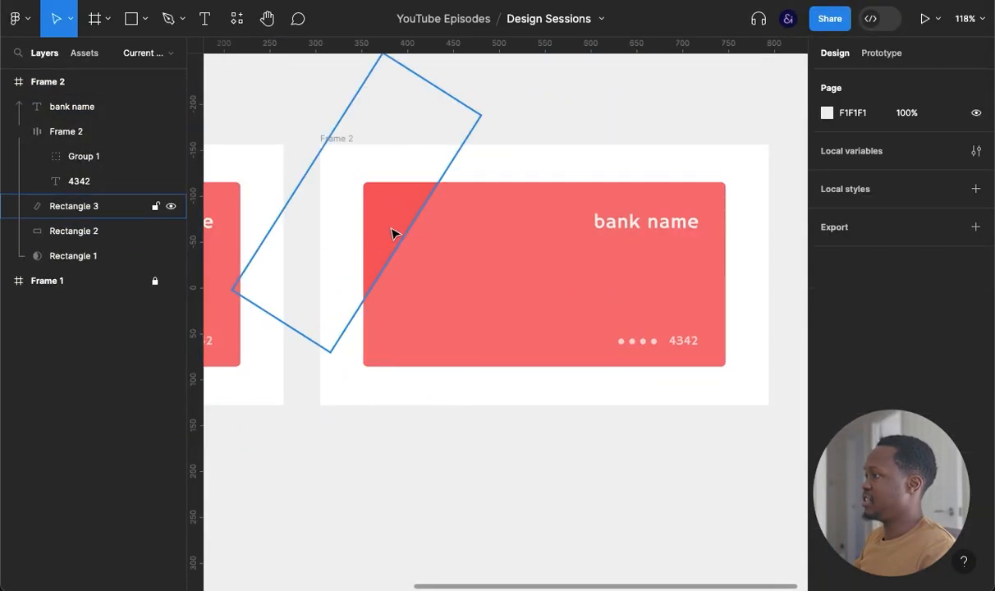
{"action": "key", "text": "Delete"}
{"action": "left_click", "coordinate": [575, 297]}
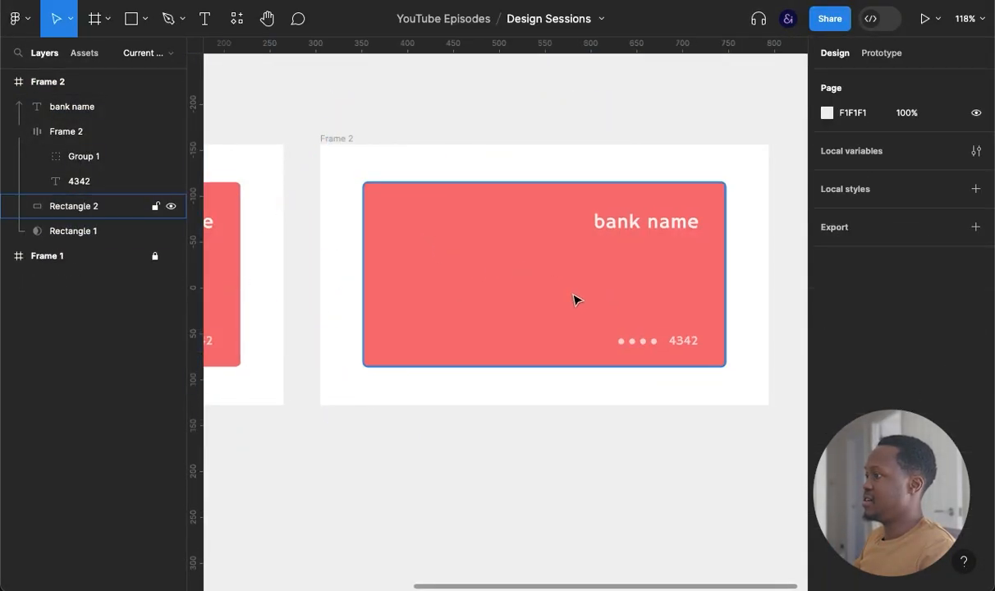
- Group the duplicated card's bank name with its dots-and-digits frame and lock the group
{"action": "left_click", "coordinate": [665, 222]}
{"action": "left_click", "coordinate": [677, 345], "text": "shift"}
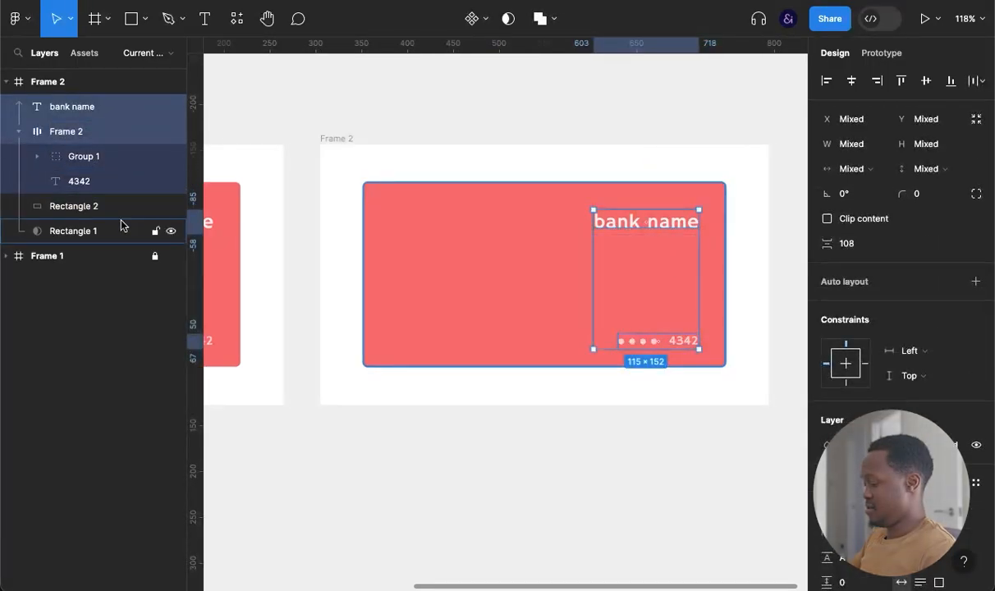
{"action": "left_click", "coordinate": [19, 132]}
{"action": "right_click", "coordinate": [97, 135]}
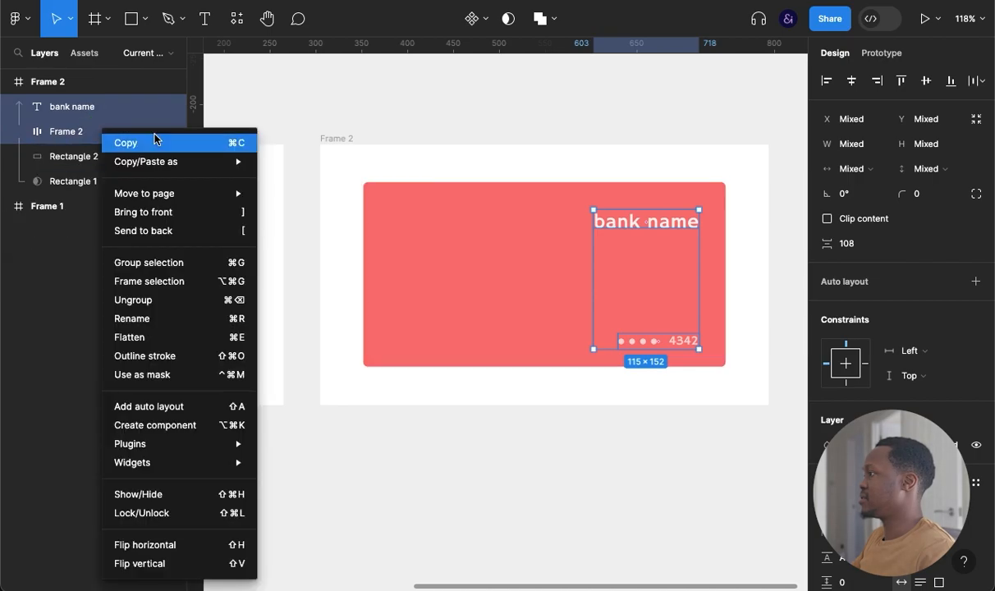
{"action": "left_click", "coordinate": [60, 136]}
{"action": "key", "text": "super+g"}
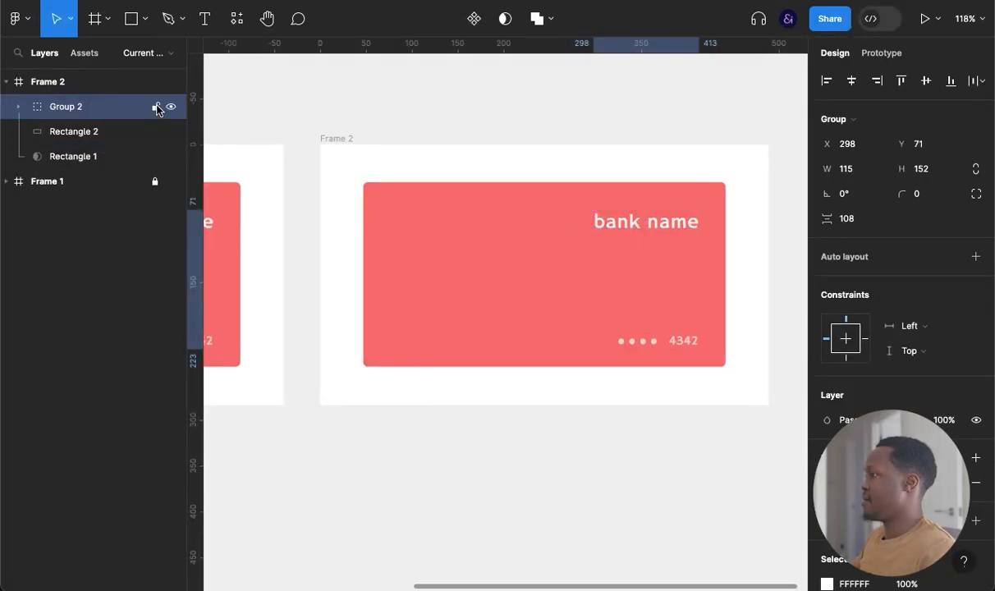
- Draw a circle of about 139 × 139 px over the duplicated card's lower-left corner at about X 26, Y 153
{"action": "left_click", "coordinate": [86, 133]}
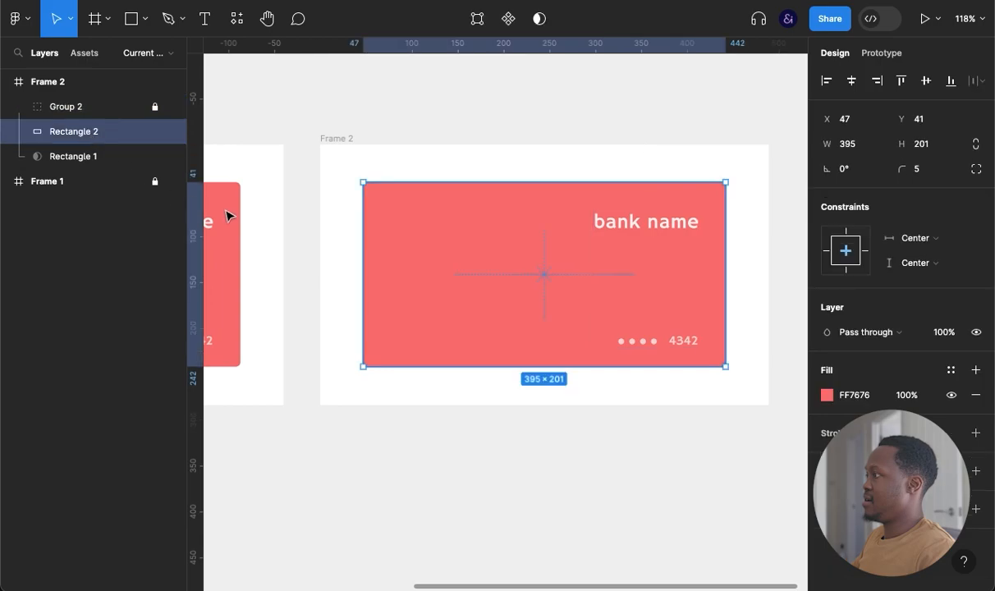
{"action": "key", "text": "p"}
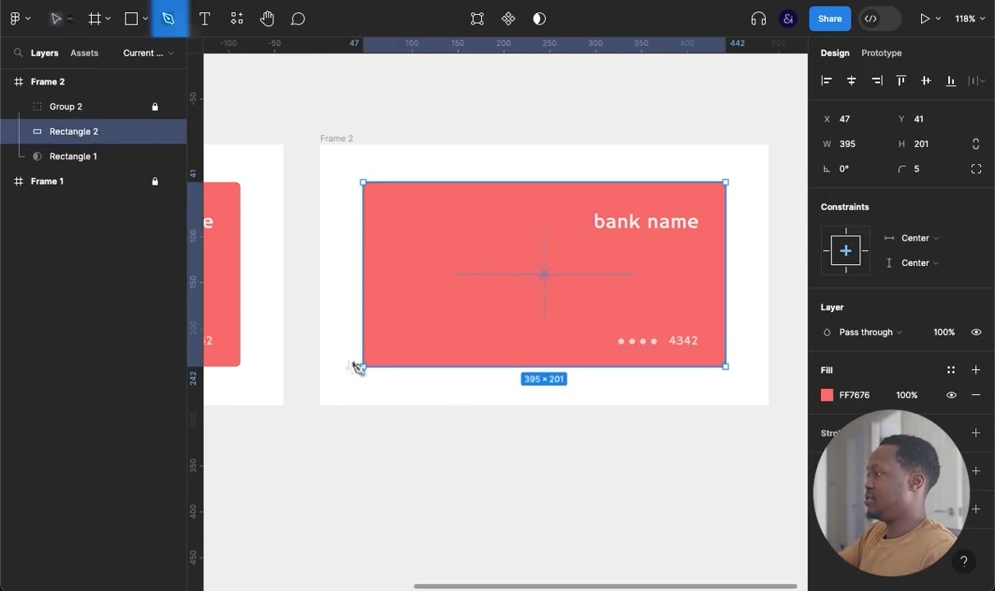
{"action": "key", "text": "o"}
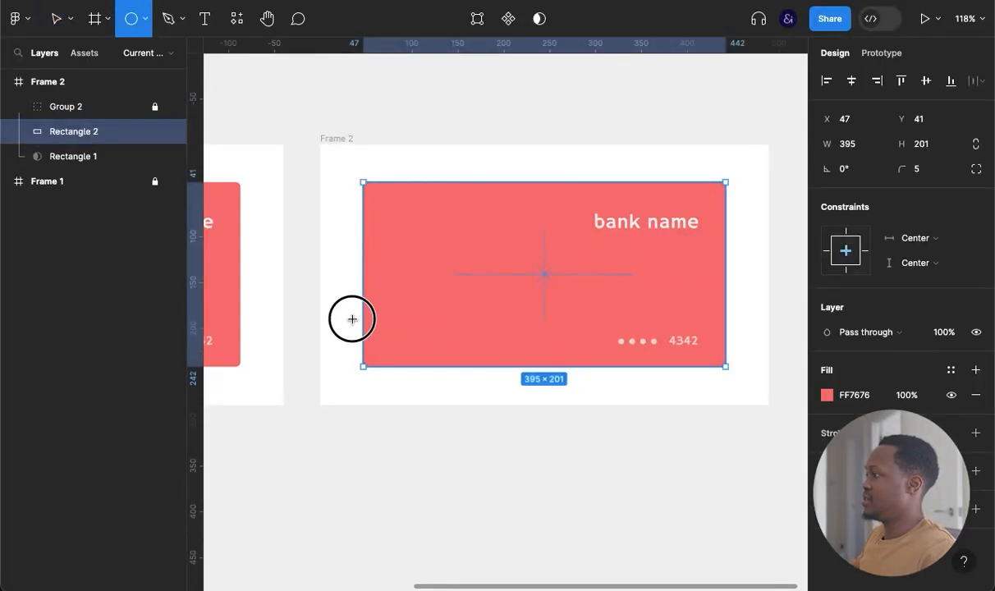
{"action": "left_click_drag", "start_coordinate": [345, 292], "coordinate": [442, 420]}
{"action": "key", "text": "v"}
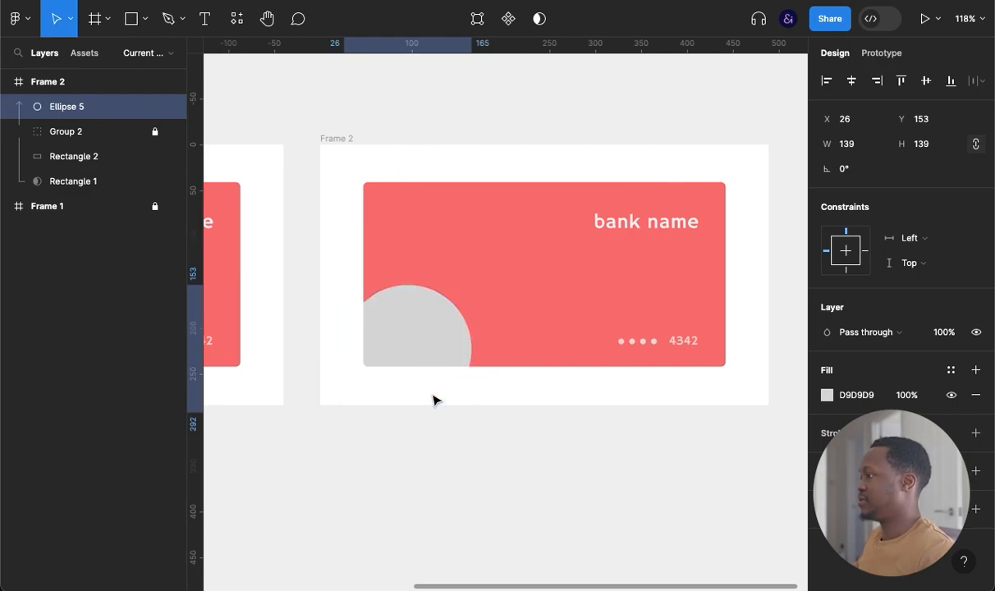
- Duplicate the circle, enlarge the copy from its centre to about 209 × 209 px, and place it behind the original
{"action": "key", "text": "super+d"}
{"action": "left_click_drag", "start_coordinate": [471, 293], "coordinate": [501, 252]}
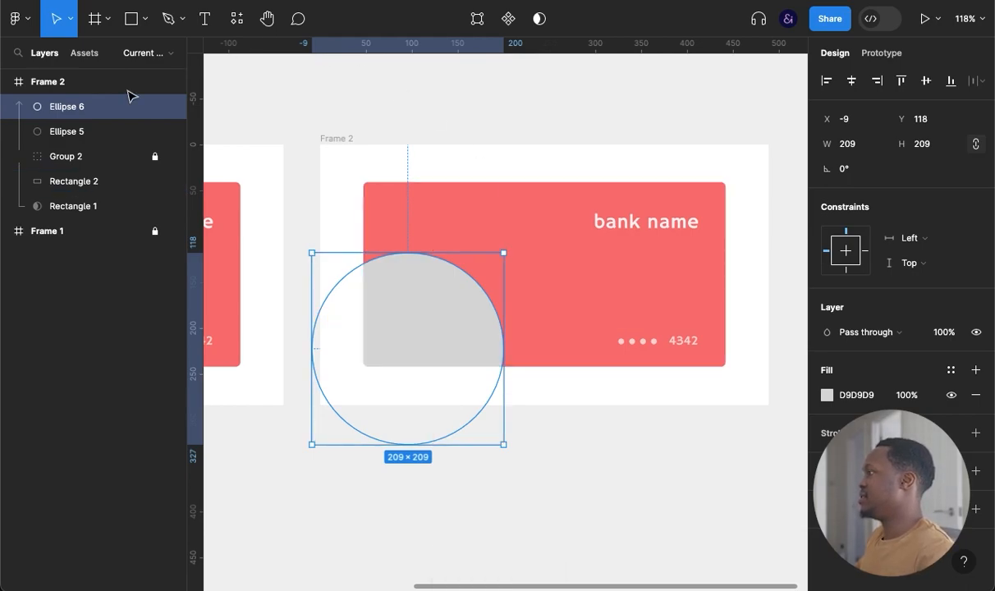
{"action": "left_click_drag", "start_coordinate": [106, 111], "coordinate": [113, 132]}
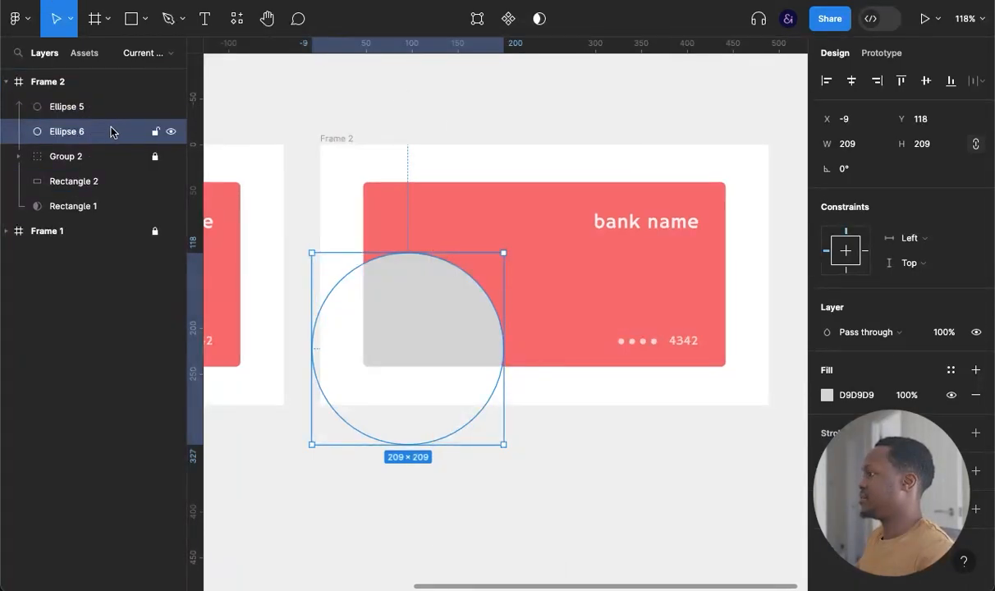
{"action": "left_click", "coordinate": [446, 329]}
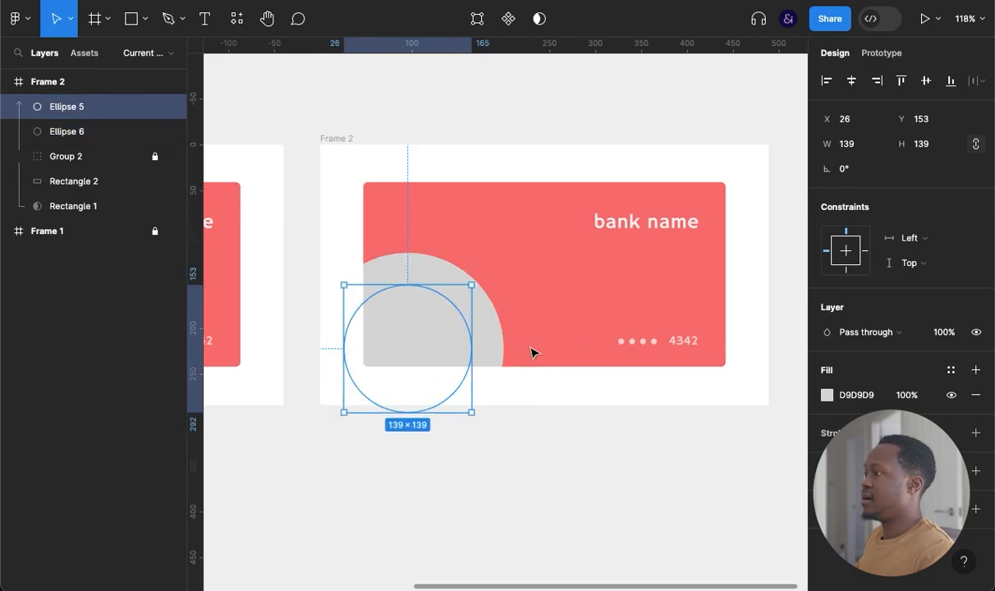
- Fill the larger circle with dark blue 1F2C73 and display its colour code as Hex
{"action": "left_click", "coordinate": [489, 346]}
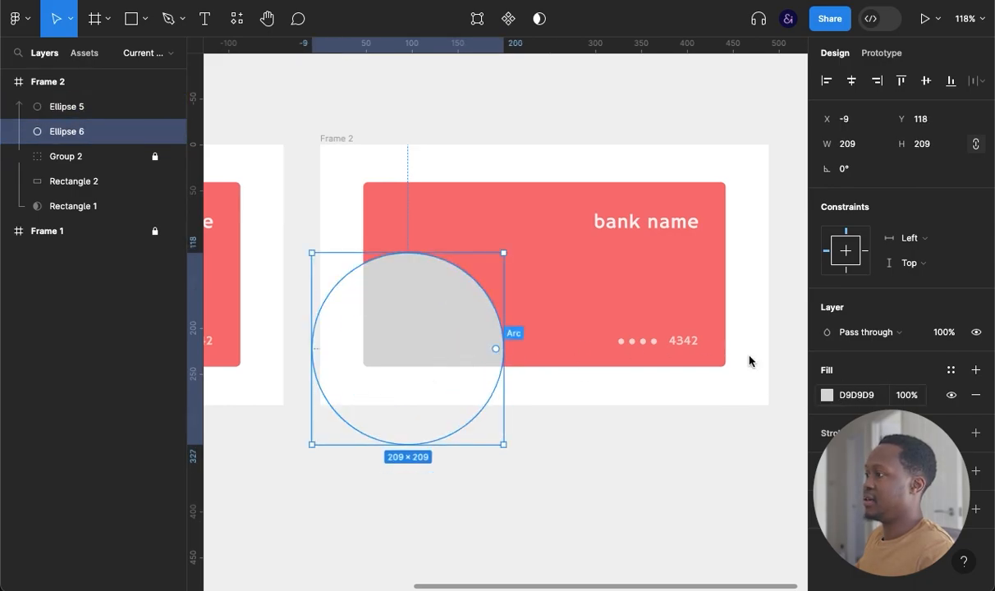
{"action": "left_click", "coordinate": [826, 395]}
{"action": "left_click", "coordinate": [748, 397]}
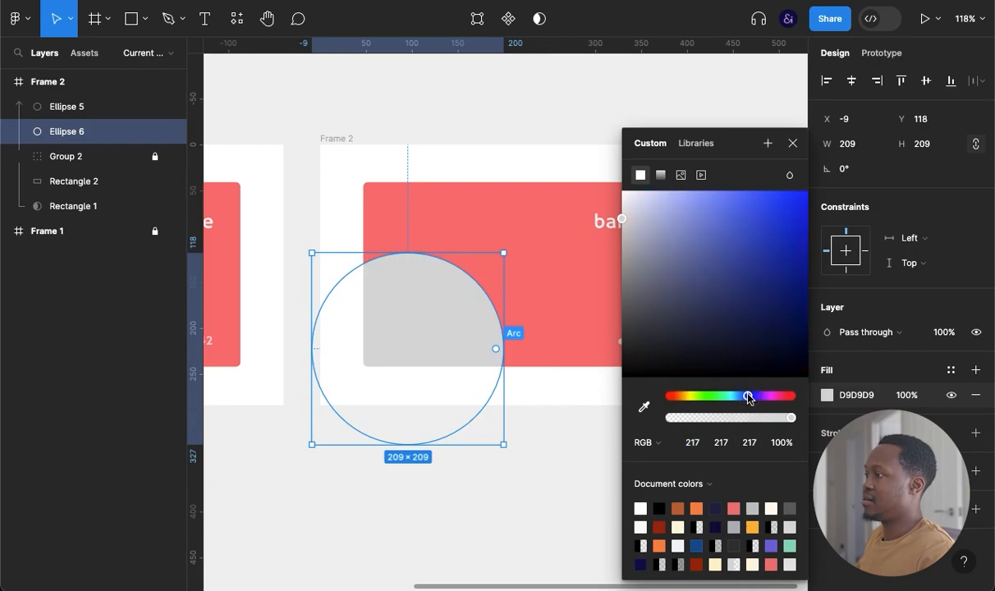
{"action": "left_click", "coordinate": [758, 300]}
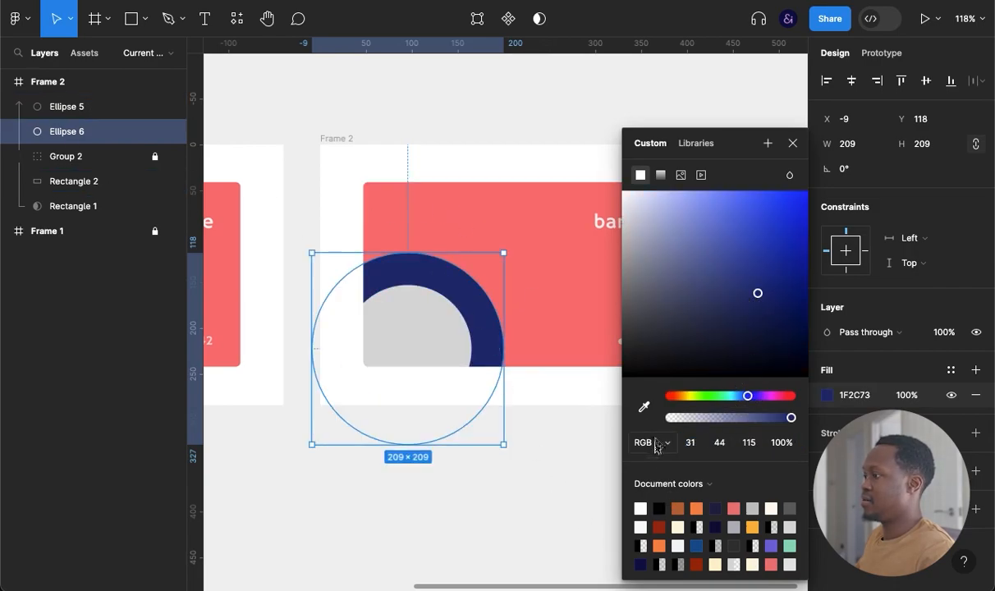
{"action": "left_click", "coordinate": [655, 444]}
{"action": "left_click", "coordinate": [659, 419]}
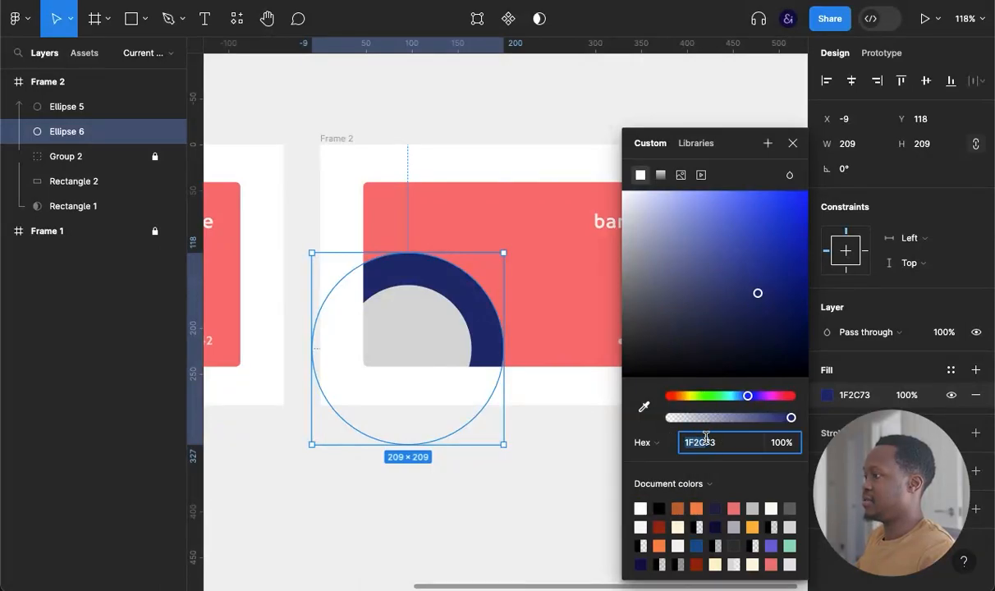
- Apply the larger circle's dark blue 1F2C73 to the smaller circle and lighten it to 6C78B9
{"action": "left_click", "coordinate": [433, 350]}
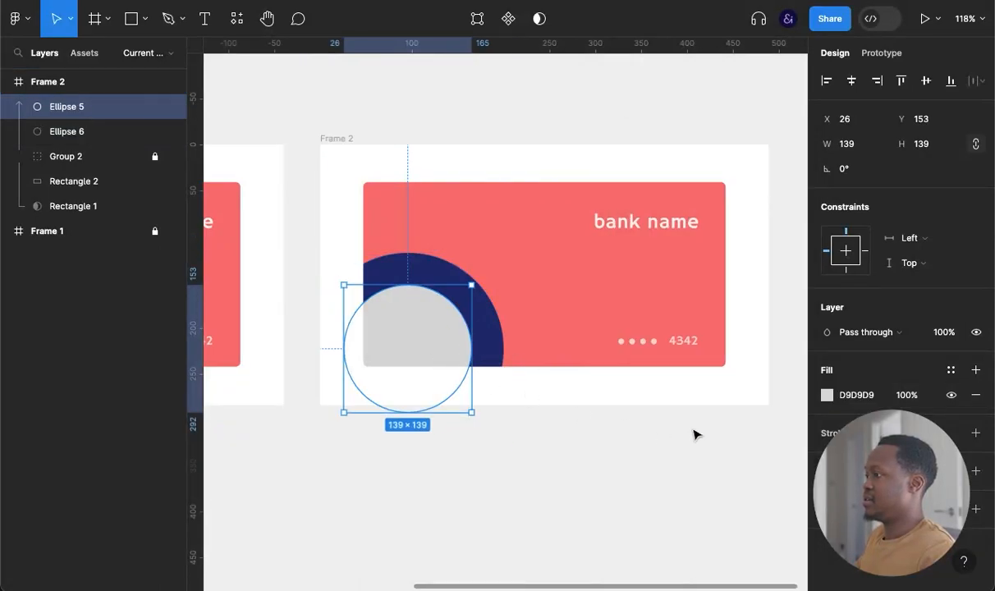
{"action": "left_click", "coordinate": [858, 396]}
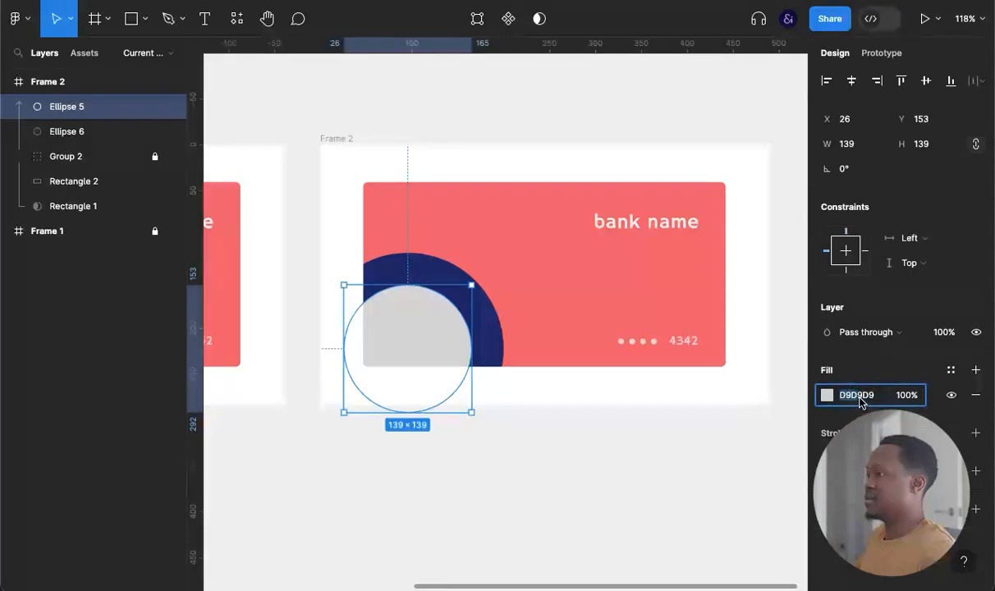
{"action": "key", "text": "Return"}
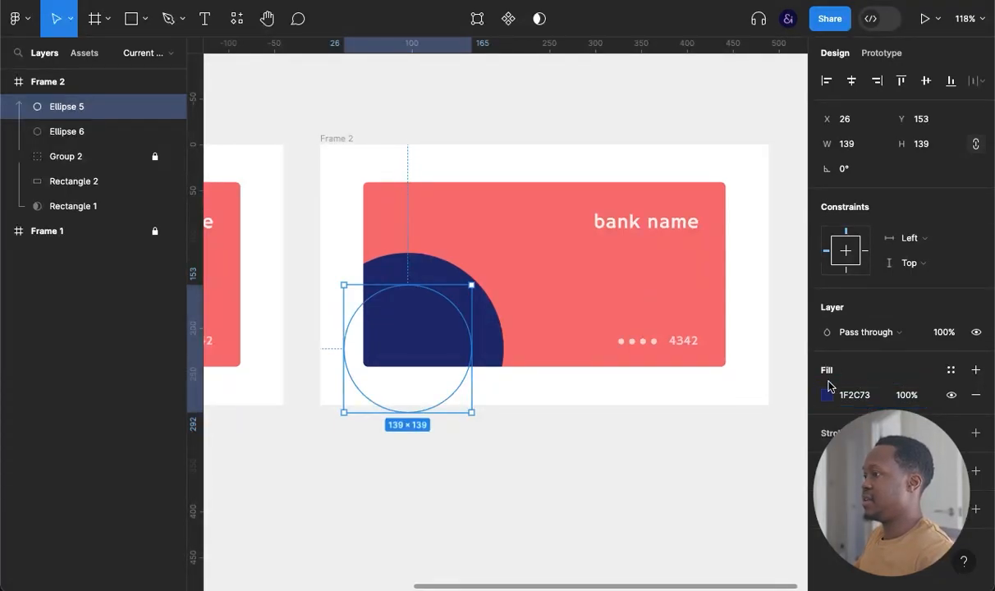
{"action": "left_click", "coordinate": [826, 395]}
{"action": "left_click", "coordinate": [701, 222]}
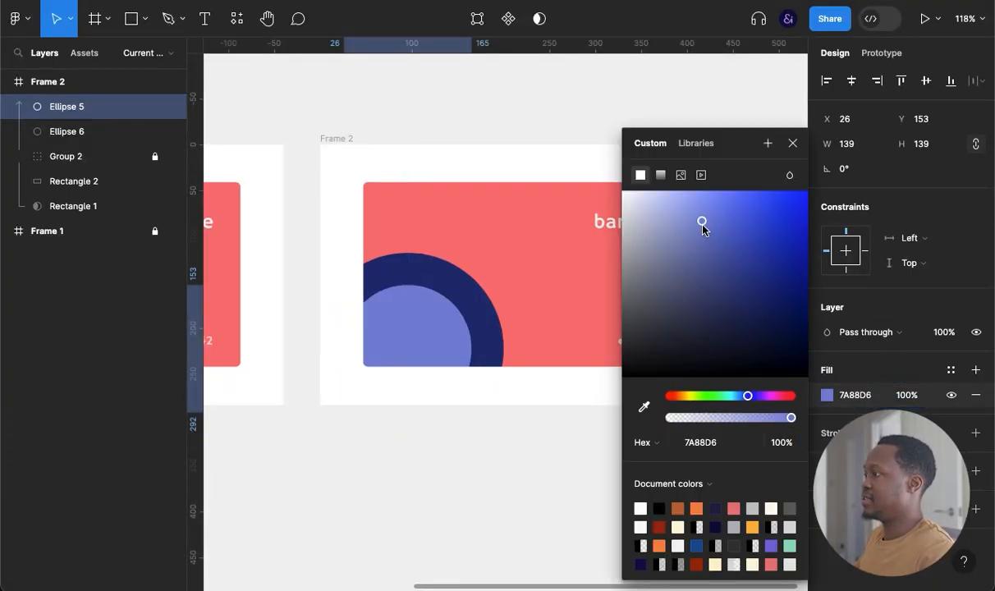
{"action": "left_click", "coordinate": [699, 241]}
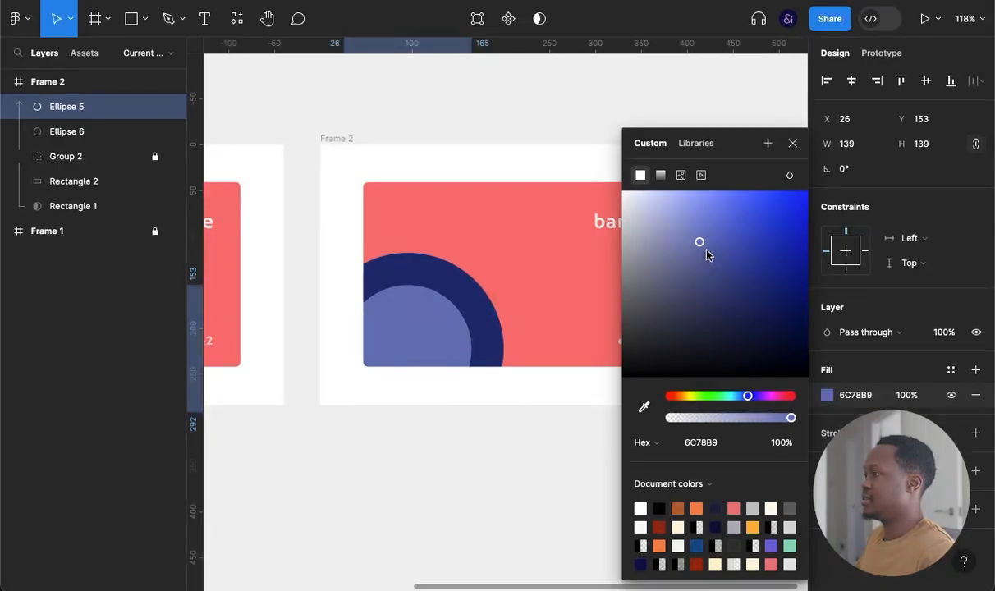
- Lighten the smaller circle's fill to 95A1E2 and set the opacity of both circles to 20%
{"action": "left_click", "coordinate": [685, 210]}
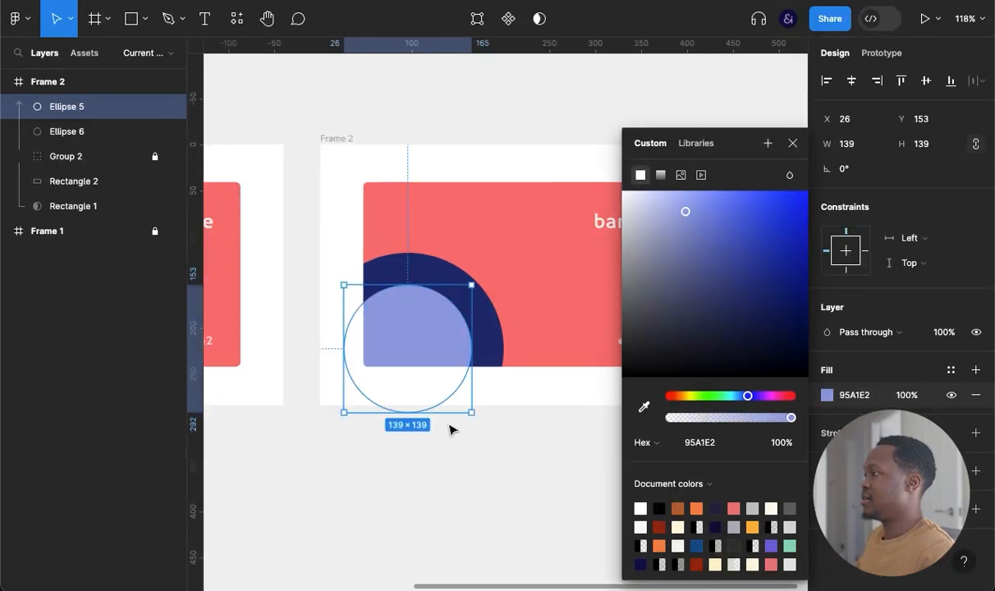
{"action": "left_click", "coordinate": [454, 450]}
{"action": "left_click", "coordinate": [443, 354]}
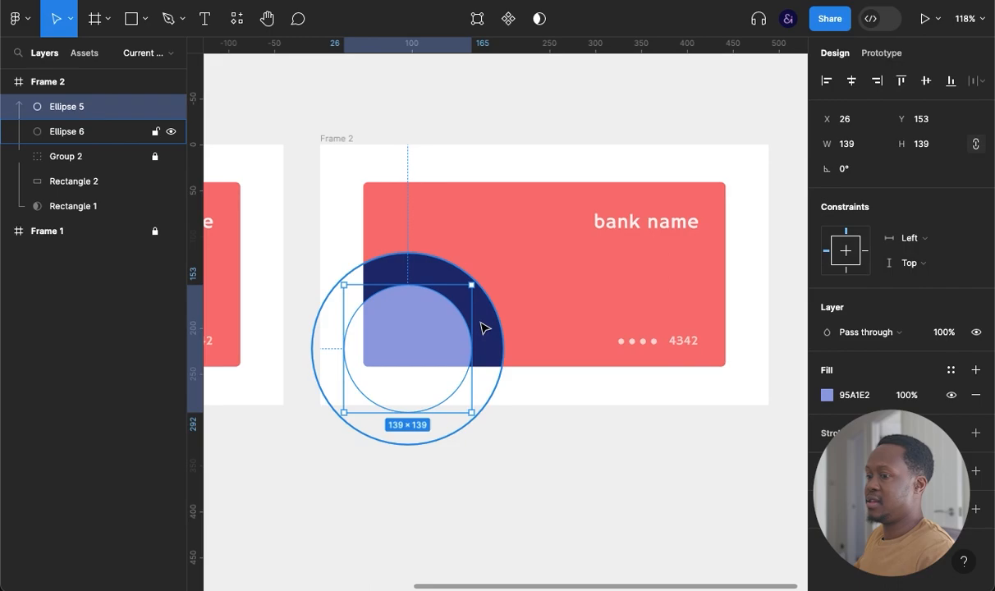
{"action": "left_click", "coordinate": [483, 328], "text": "shift"}
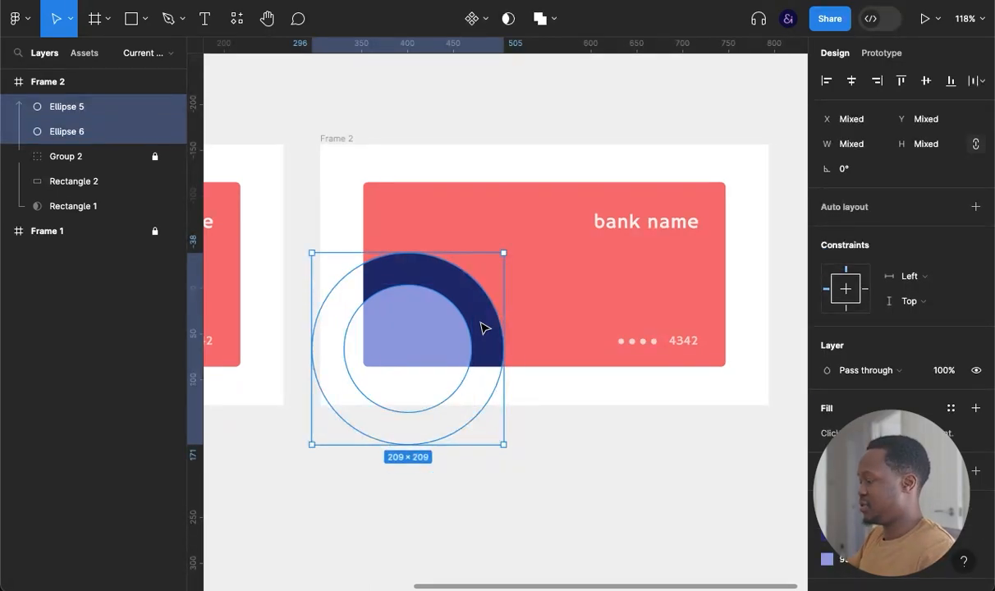
{"action": "key", "text": "3"}
{"action": "key", "text": "2"}
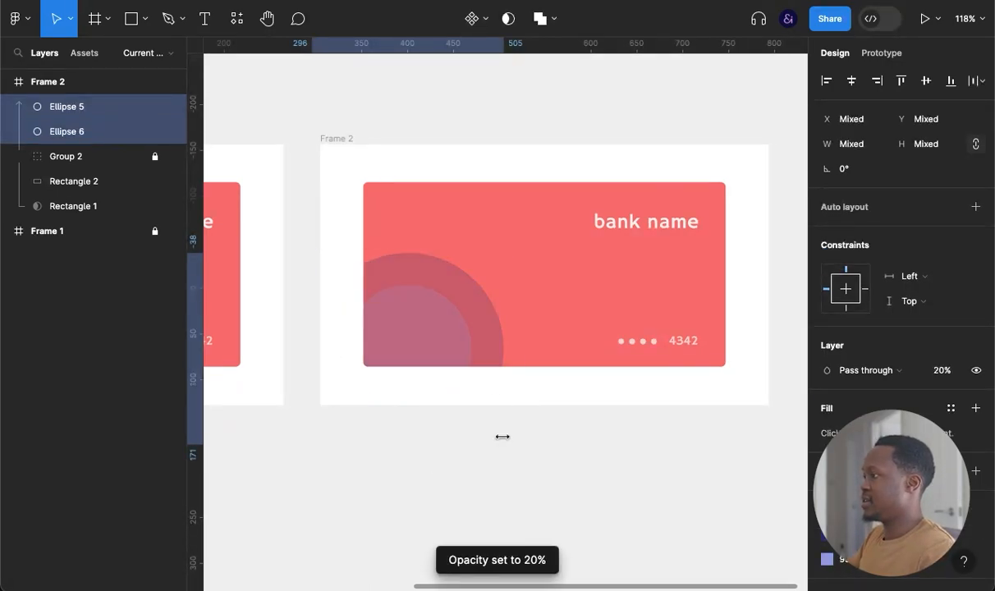
{"action": "left_click", "coordinate": [519, 444]}
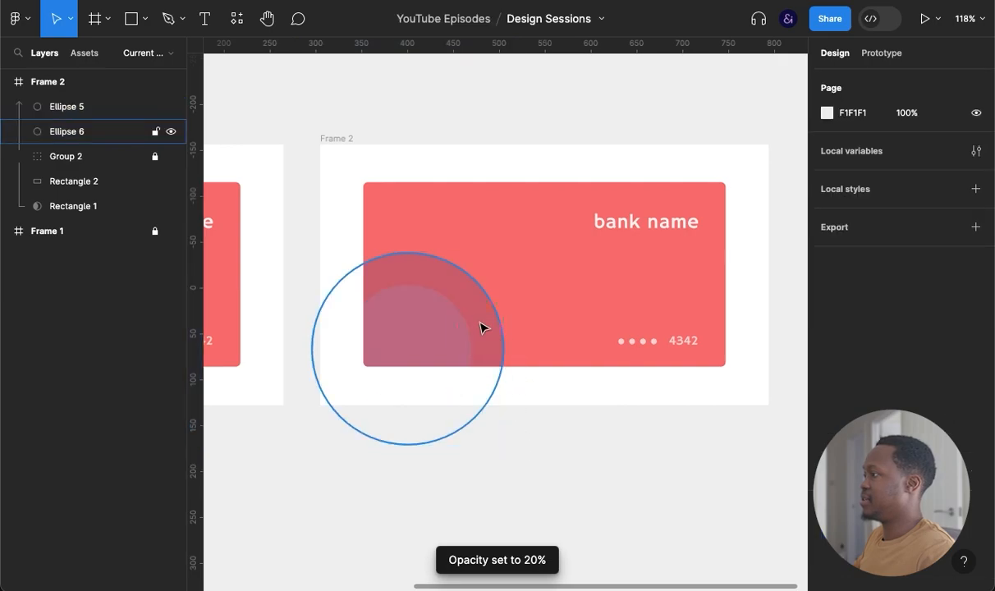
- Duplicate the 209 px circle, enlarge the copy from its centre to about 287 × 287 px, and place it behind the original
{"action": "left_click", "coordinate": [484, 326]}
{"action": "key", "text": "ctrl+d"}
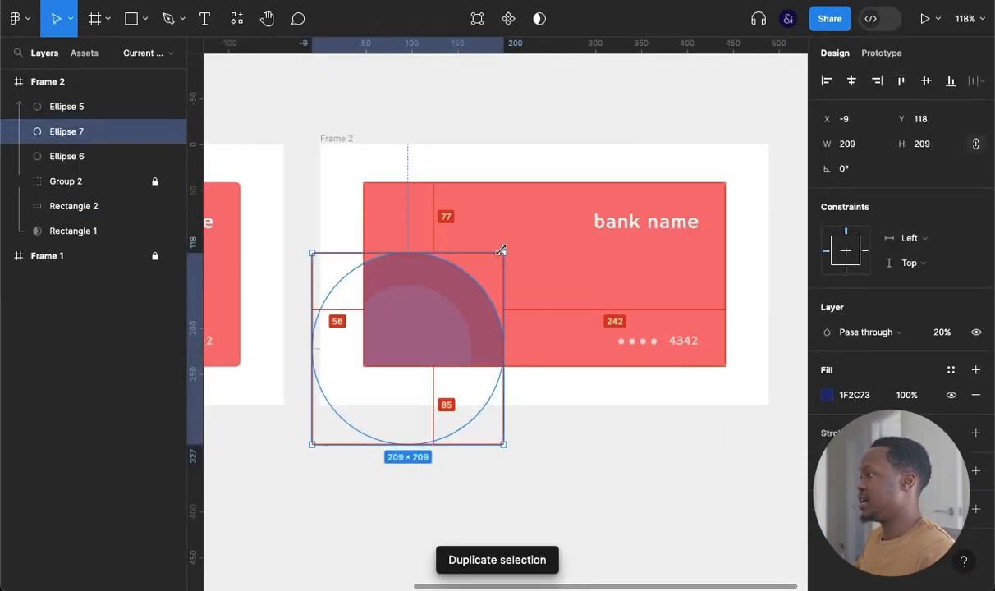
{"action": "left_click_drag", "start_coordinate": [515, 236], "coordinate": [539, 236]}
{"action": "left_click_drag", "start_coordinate": [100, 133], "coordinate": [101, 167]}
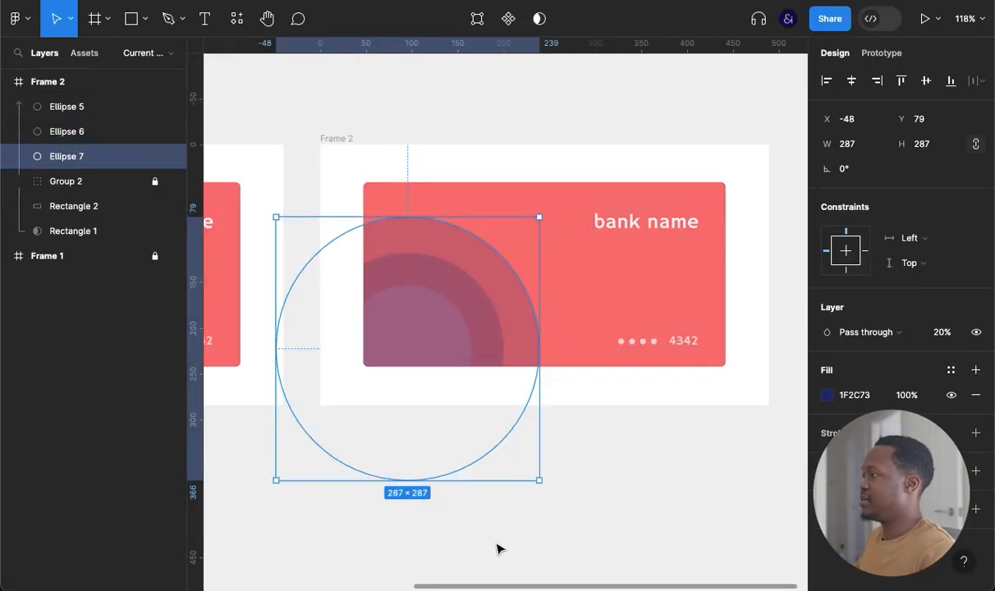
{"action": "left_click", "coordinate": [498, 548]}
- Duplicate the 287 px circle and nudge the copy slightly down and left to X -51, Y 82
{"action": "left_click", "coordinate": [526, 328]}
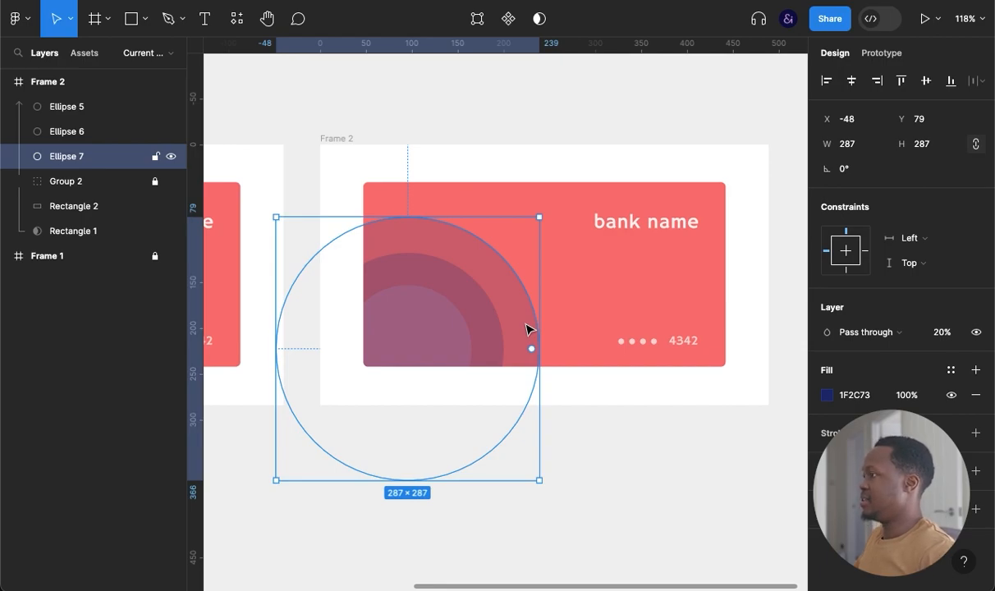
{"action": "key", "text": "ctrl+d"}
{"action": "key", "text": "Down"}
{"action": "key", "text": "Down"}
{"action": "key", "text": "Down"}
{"action": "key", "text": "Down"}
{"action": "key", "text": "Down"}
{"action": "key", "text": "Left"}
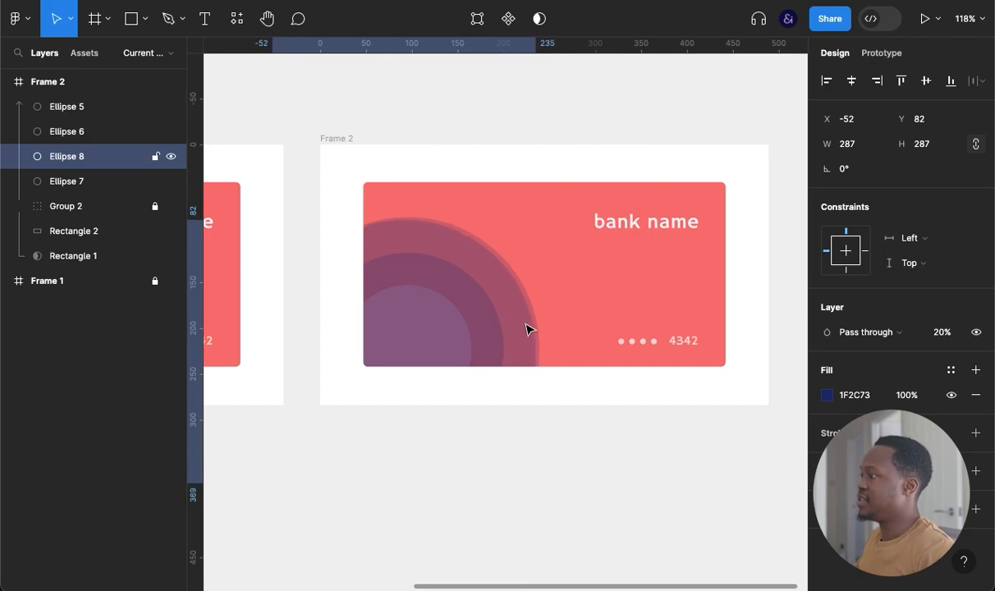
{"action": "key", "text": "Right"}
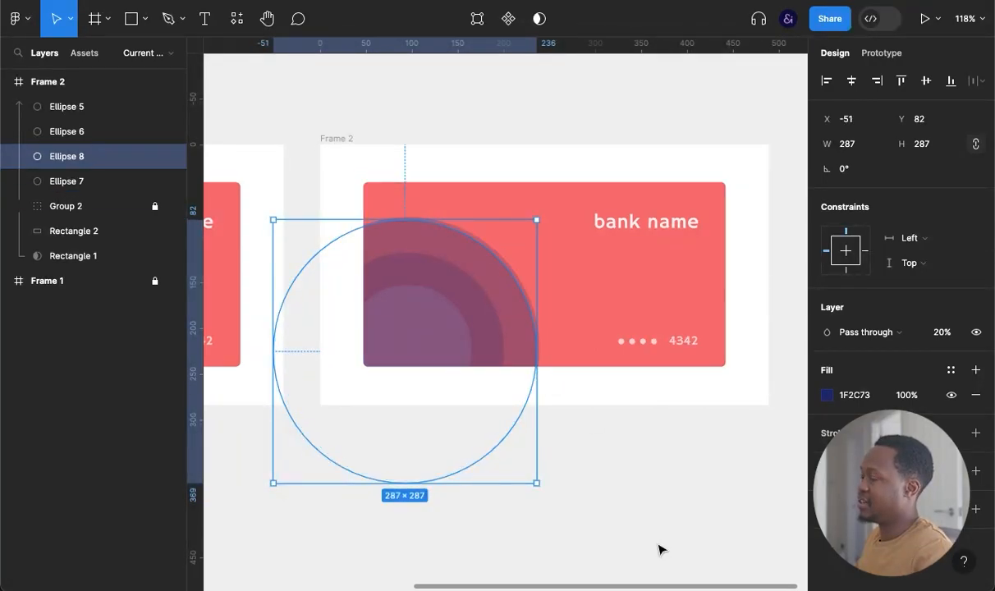
- Change the offset copy's fill to brown 73511F
{"action": "left_click", "coordinate": [829, 396]}
{"action": "left_click_drag", "start_coordinate": [762, 402], "coordinate": [682, 400]}
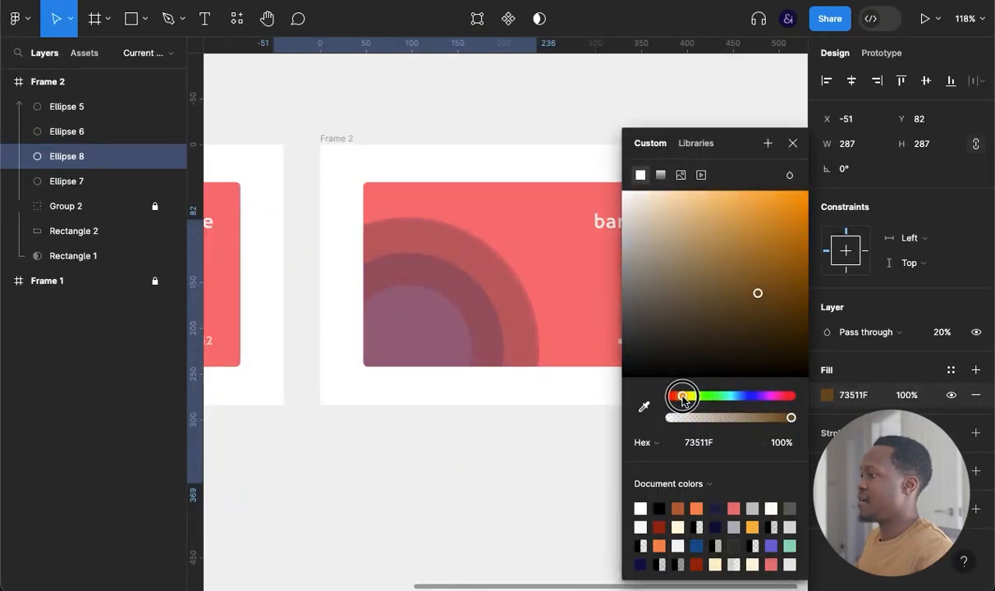
{"action": "left_click", "coordinate": [562, 443]}
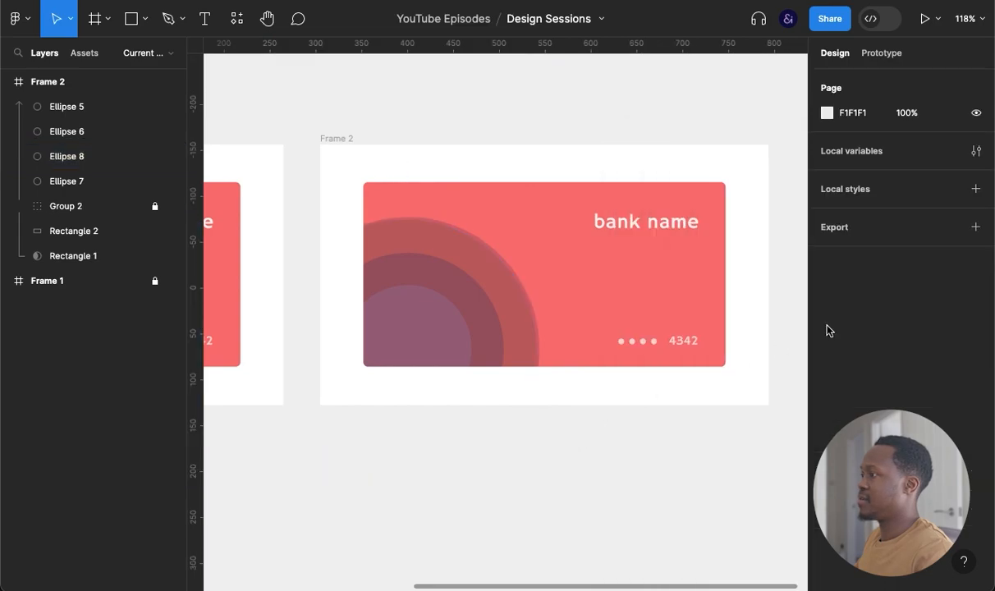
- Delete the smallest circle and undo the deletion
{"action": "left_click", "coordinate": [398, 343]}
{"action": "key", "text": "Delete"}
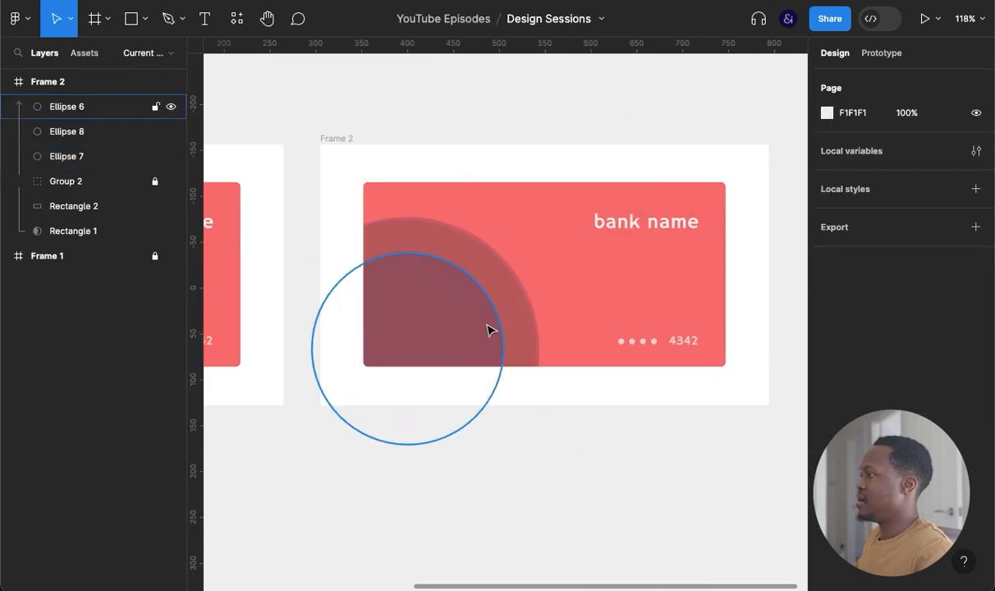
{"action": "key", "text": "ctrl+z"}
{"action": "left_click", "coordinate": [488, 461]}
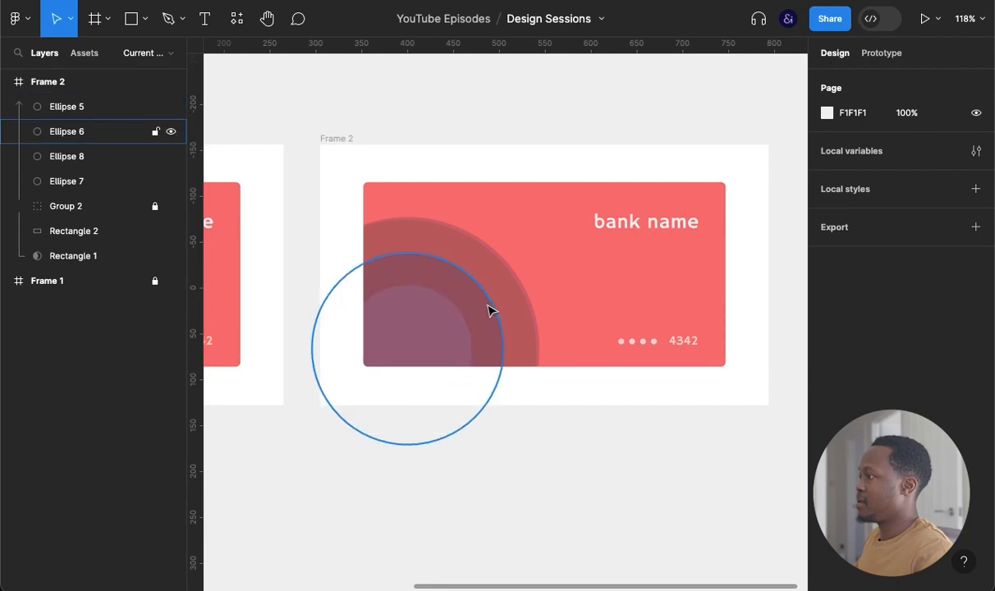
- Change the 209 px circle's fill to a radial gradient fading from dark blue 1F2C73 to transparent
{"action": "left_click", "coordinate": [488, 311]}
{"action": "left_click", "coordinate": [826, 397]}
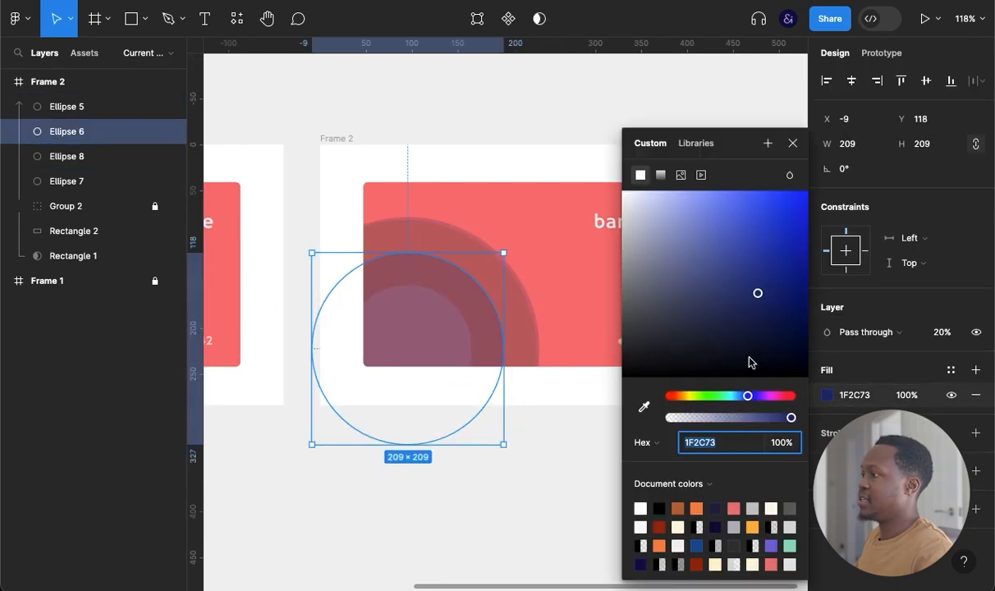
{"action": "left_click", "coordinate": [660, 174]}
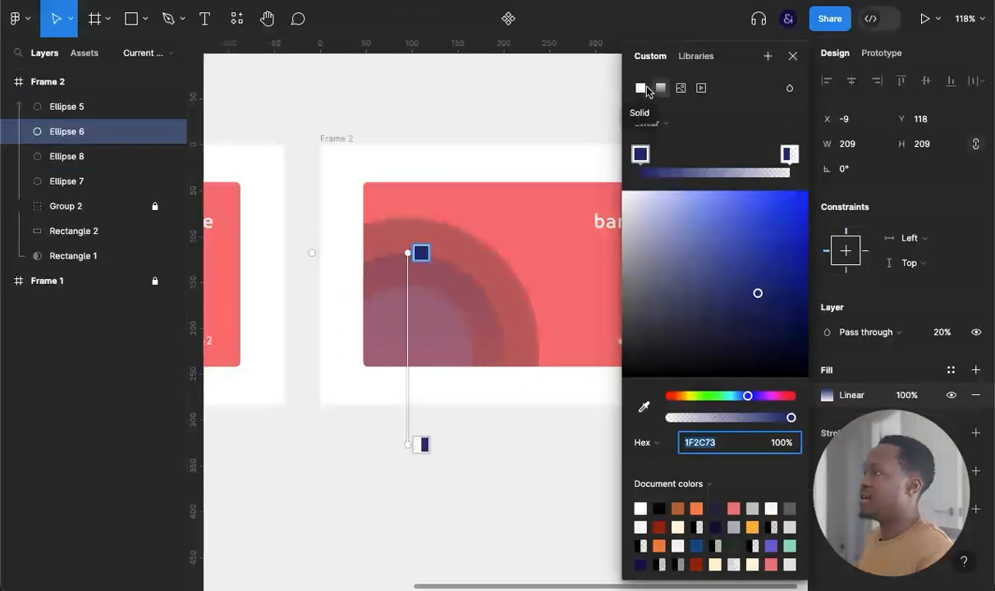
{"action": "left_click", "coordinate": [662, 125]}
{"action": "left_click", "coordinate": [666, 142]}
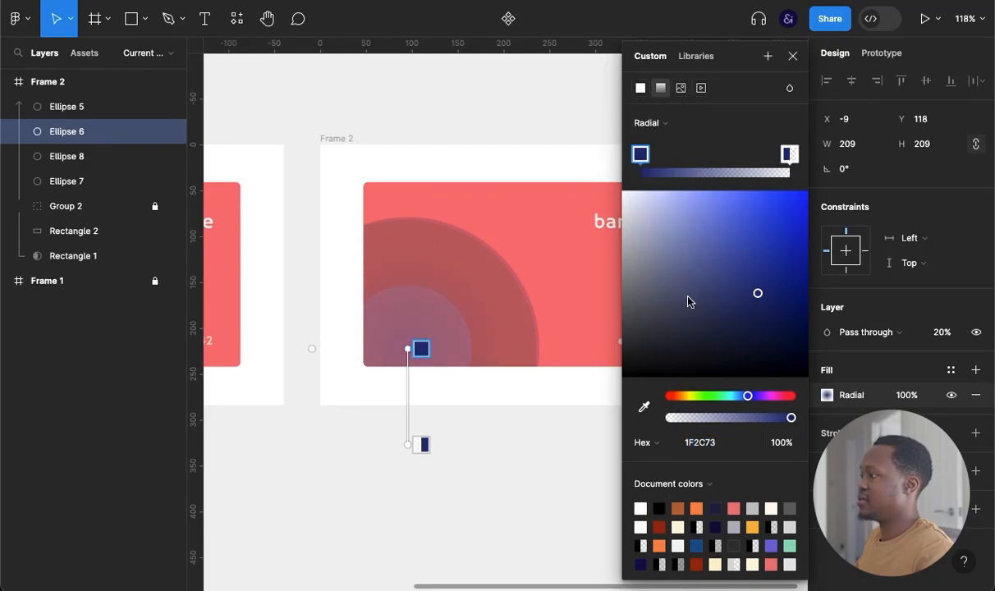
- Reposition the gradient so its solid blue end lies near the circle's upper-right edge and its transparent end near the centre
{"action": "left_click_drag", "start_coordinate": [408, 348], "coordinate": [467, 262]}
{"action": "mouse_move", "coordinate": [404, 437]}
{"action": "left_mouse_down"}
{"action": "mouse_move", "coordinate": [418, 344]}
{"action": "mouse_move", "coordinate": [400, 362]}
{"action": "mouse_move", "coordinate": [408, 351]}
{"action": "mouse_move", "coordinate": [398, 428]}
{"action": "left_mouse_up"}
{"action": "left_click_drag", "start_coordinate": [470, 267], "coordinate": [410, 346]}
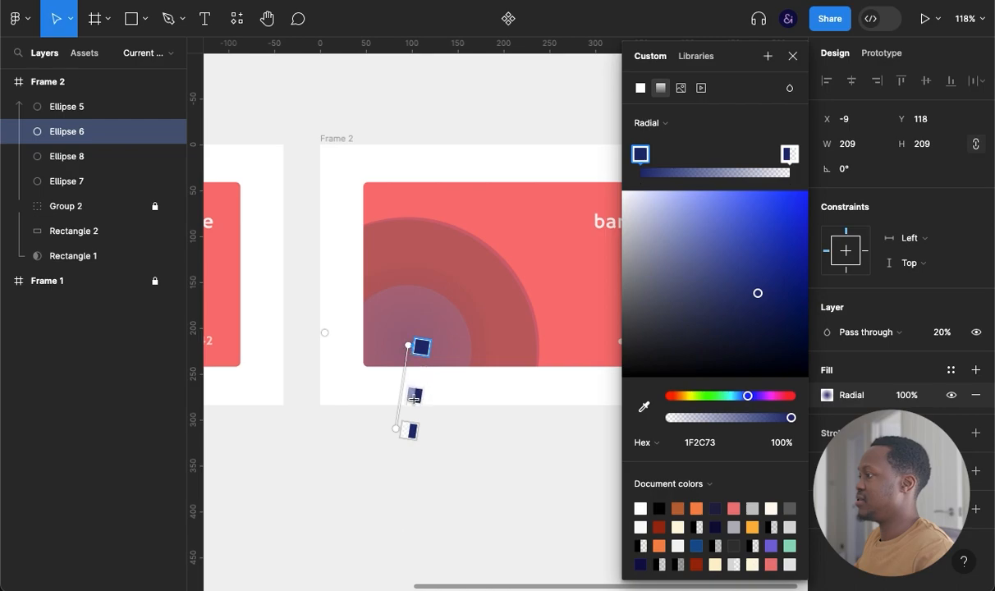
{"action": "left_click_drag", "start_coordinate": [406, 424], "coordinate": [479, 259]}
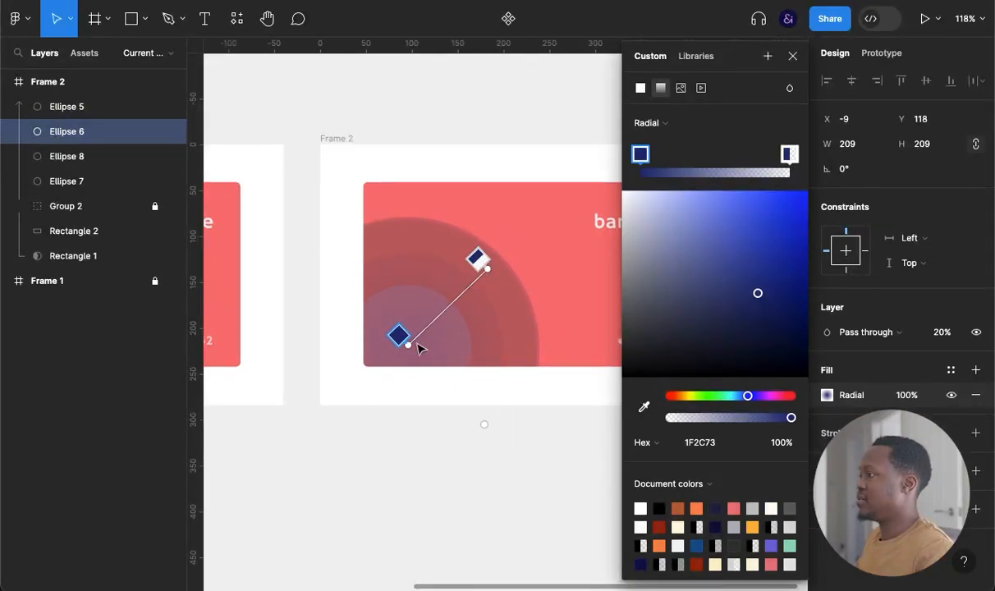
{"action": "mouse_move", "coordinate": [404, 346]}
{"action": "left_mouse_down"}
{"action": "mouse_move", "coordinate": [439, 295]}
{"action": "mouse_move", "coordinate": [484, 271]}
{"action": "mouse_move", "coordinate": [427, 343]}
{"action": "mouse_move", "coordinate": [399, 349]}
{"action": "left_mouse_up"}
{"action": "left_click", "coordinate": [508, 513]}
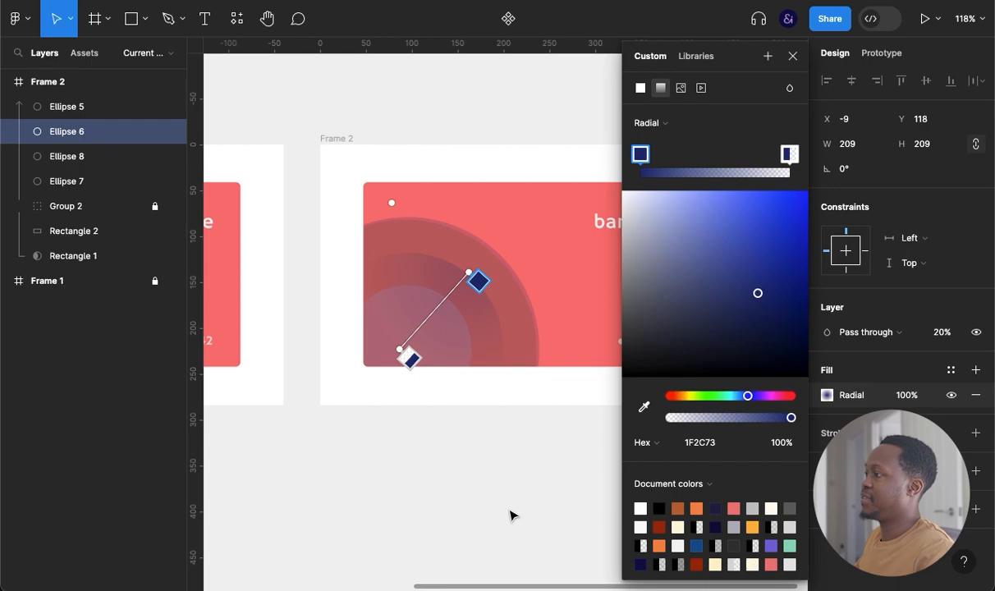
- Delete the brown offset copy of the largest circle
{"action": "left_click", "coordinate": [509, 513]}
{"action": "left_click", "coordinate": [508, 297]}
{"action": "key", "text": "Delete"}
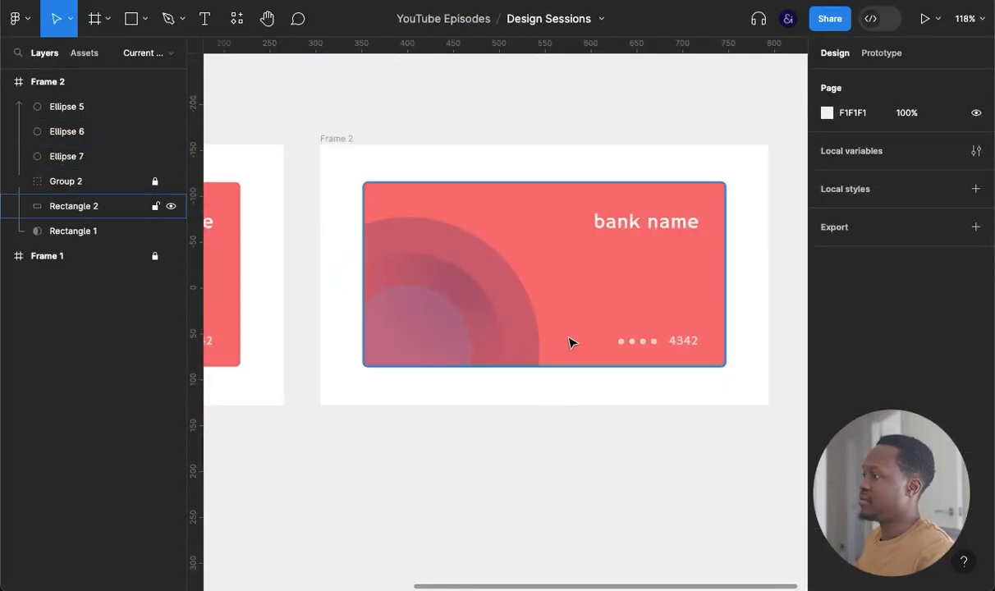
- Try the 287 px circle farther right at X -8 and return it to X -48
{"action": "left_click", "coordinate": [523, 316]}
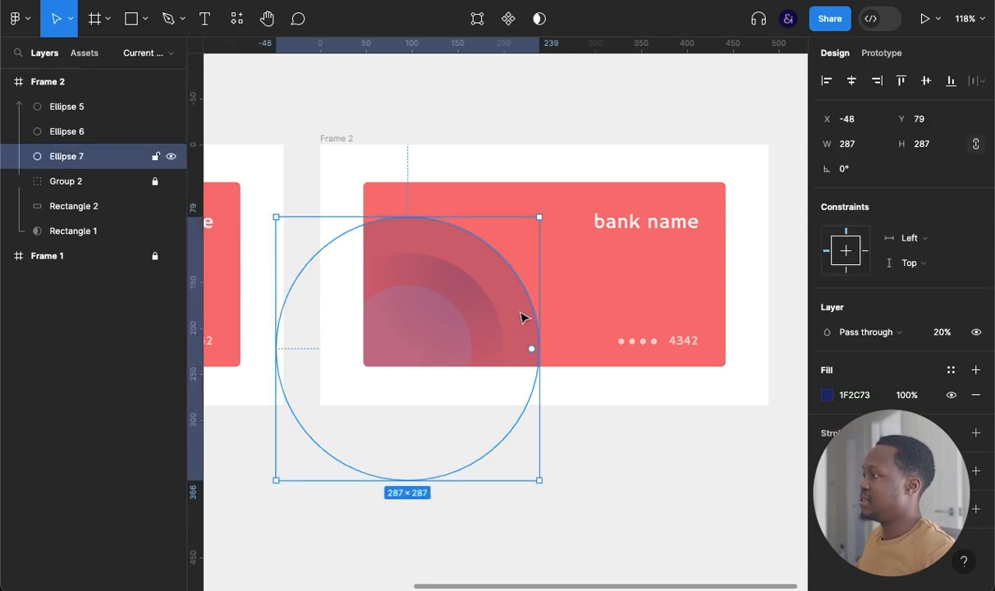
{"action": "key", "text": "shift+Right"}
{"action": "key", "text": "shift+Right"}
{"action": "key", "text": "shift+Right"}
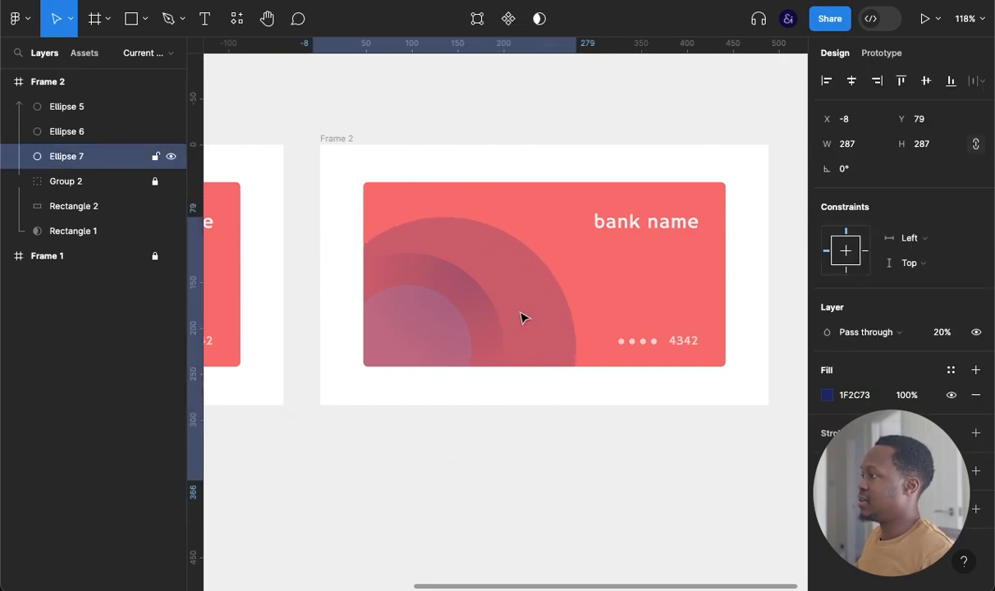
{"action": "key", "text": "shift+Left"}
{"action": "key", "text": "shift+Left"}
{"action": "key", "text": "shift+Left"}
{"action": "key", "text": "shift+Left"}
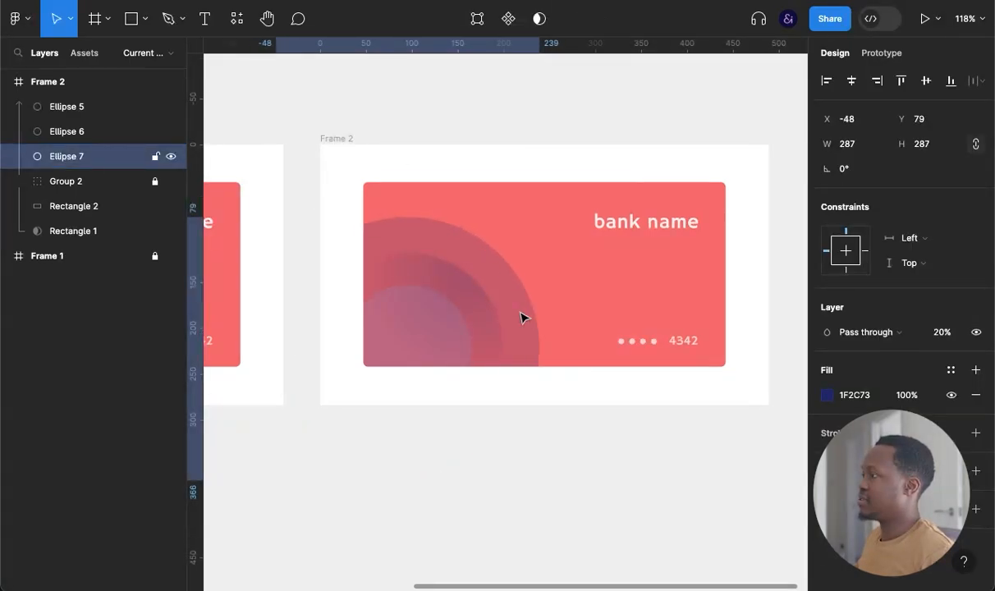
- Move the 287 px circle down and left to X -68, Y 103
{"action": "key", "text": "shift+Down"}
{"action": "key", "text": "shift+Down"}
{"action": "key", "text": "shift+Down"}
{"action": "key", "text": "shift+Left"}
{"action": "key", "text": "shift+Left"}
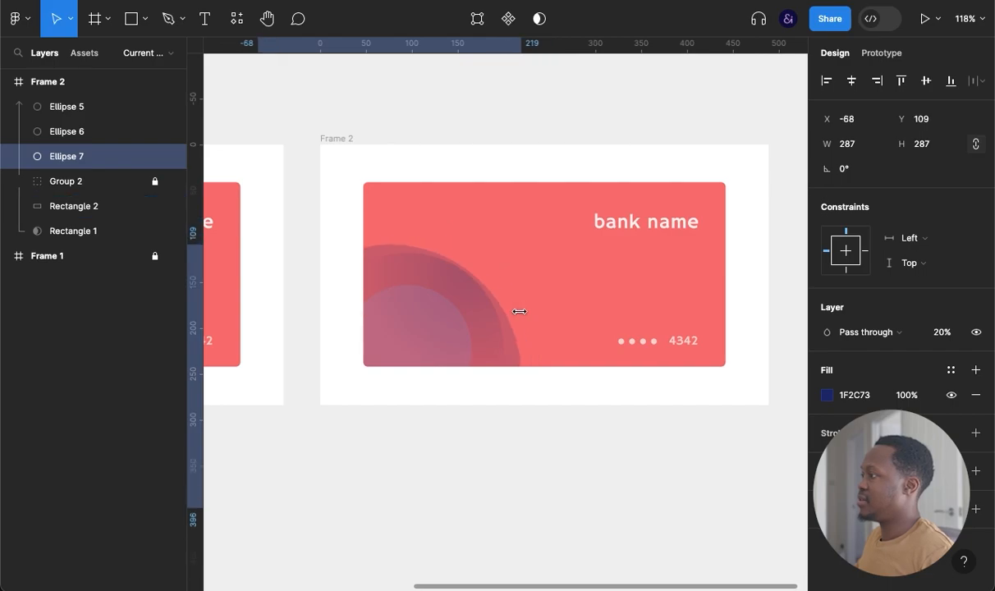
{"action": "key", "text": "Up"}
{"action": "key", "text": "Up"}
{"action": "key", "text": "Up"}
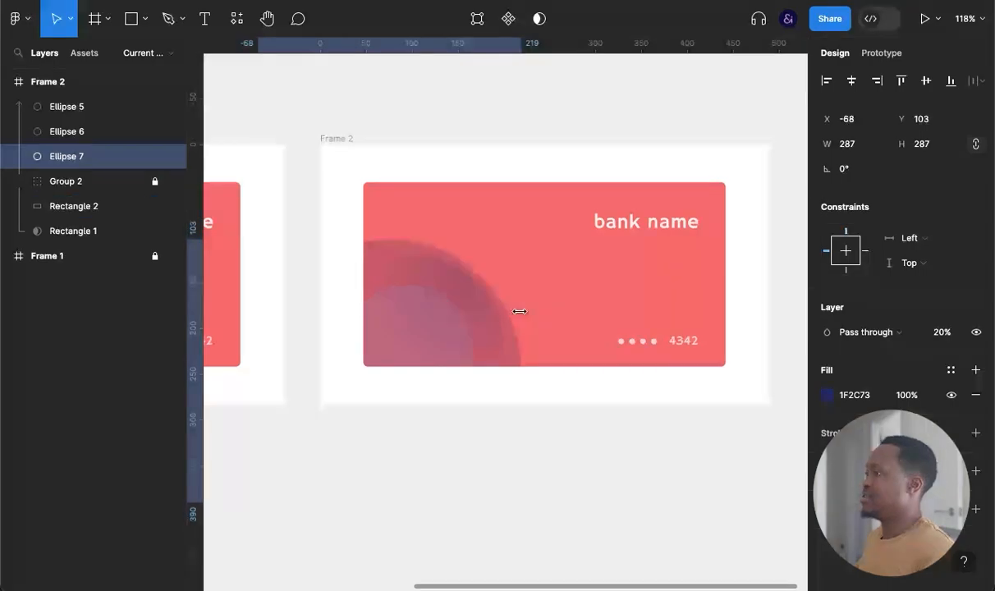
{"action": "left_click", "coordinate": [598, 483]}
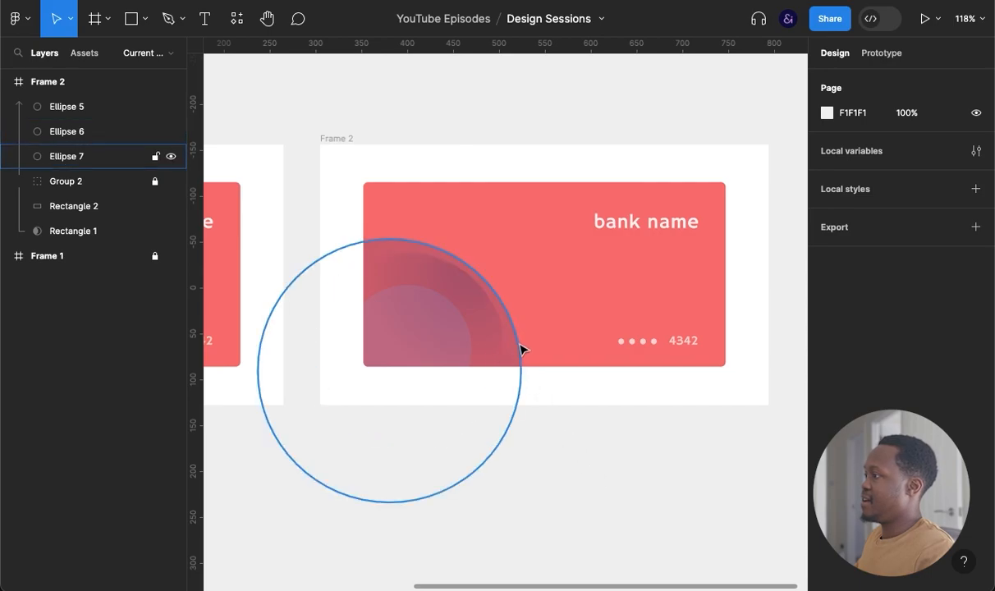
- Duplicate the 287 px circle, shift the copy right to X 122, and widen it to about 385 px
{"action": "left_click", "coordinate": [518, 354]}
{"action": "key", "text": "ctrl+d"}
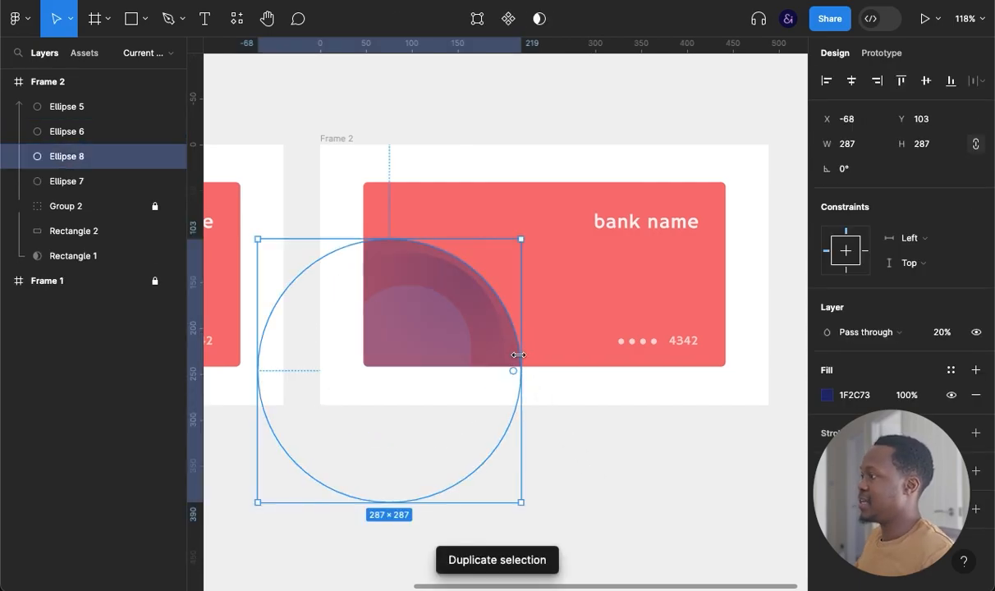
{"action": "key", "text": "shift+Right"}
{"action": "key", "text": "shift+Right"}
{"action": "key", "text": "shift+Right"}
{"action": "key", "text": "shift+Right"}
{"action": "key", "text": "shift+Right"}
{"action": "key", "text": "shift+Right"}
{"action": "key", "text": "shift+Right"}
{"action": "key", "text": "shift+Right"}
{"action": "key", "text": "shift+Right"}
{"action": "key", "text": "shift+Right"}
{"action": "key", "text": "shift+Right"}
{"action": "key", "text": "shift+Right"}
{"action": "key", "text": "shift+Right"}
{"action": "key", "text": "shift+Right"}
{"action": "key", "text": "shift+Right"}
{"action": "key", "text": "shift+Right"}
{"action": "key", "text": "shift+Right"}
{"action": "key", "text": "shift+Right"}
{"action": "key", "text": "shift+Right"}
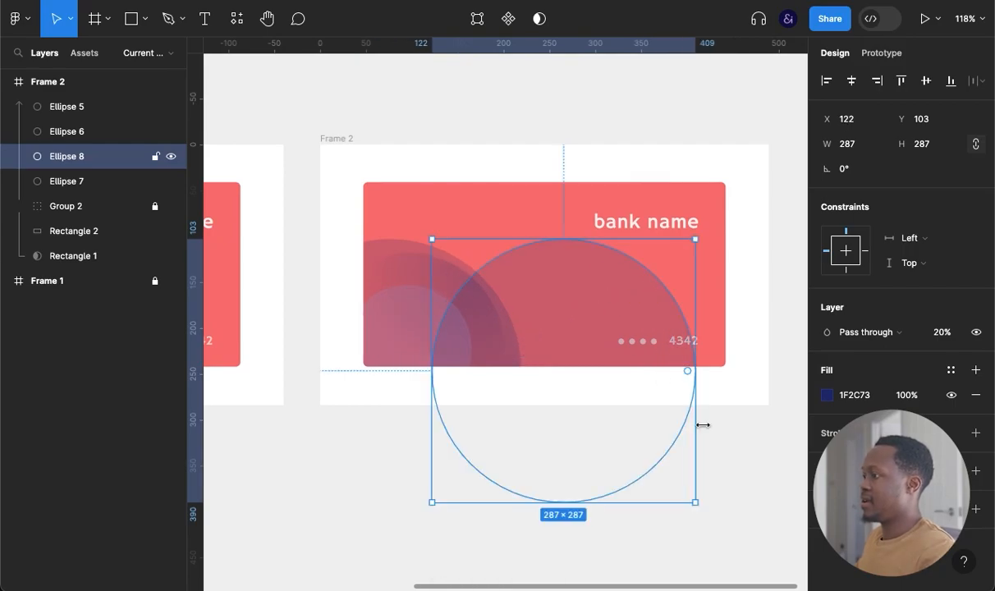
{"action": "left_click_drag", "start_coordinate": [692, 379], "coordinate": [785, 367]}
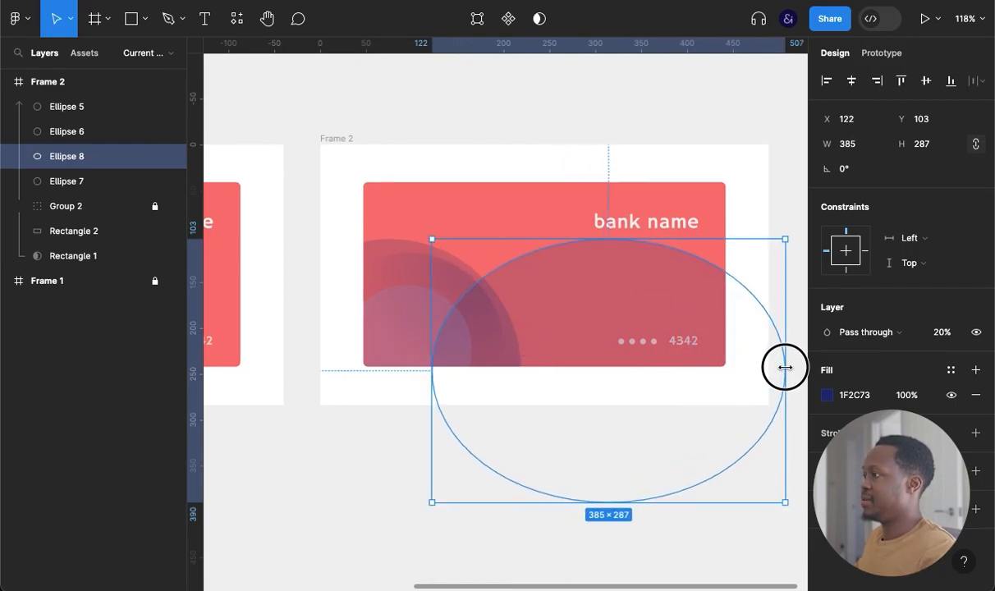
- Reshape the wide ellipse by bending the curve at its top anchor into a wave rising toward the card's upper right, and finish vector editing
{"action": "double_click", "coordinate": [601, 274]}
{"action": "left_click", "coordinate": [608, 240]}
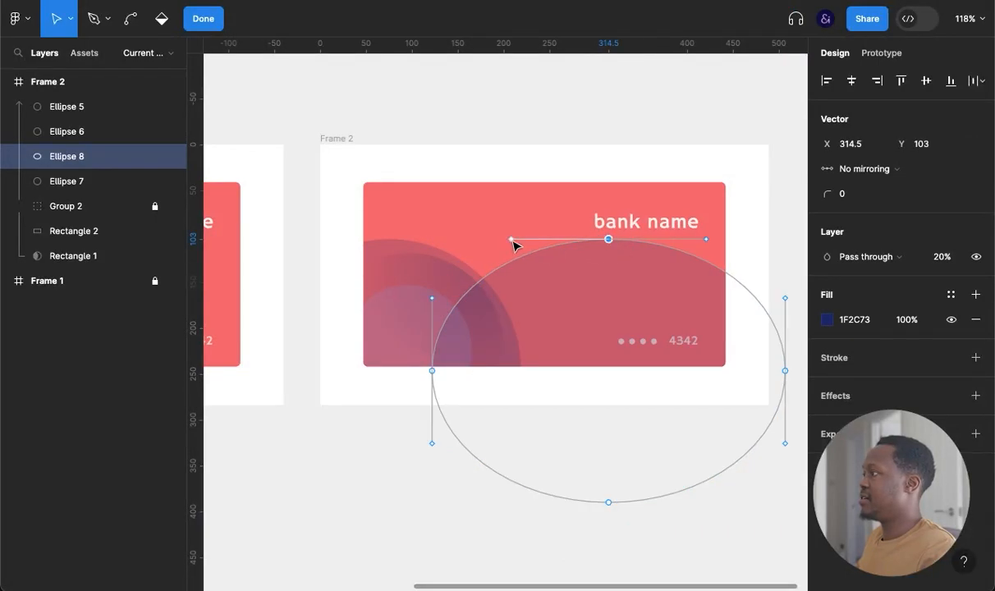
{"action": "left_click_drag", "start_coordinate": [513, 241], "coordinate": [515, 309]}
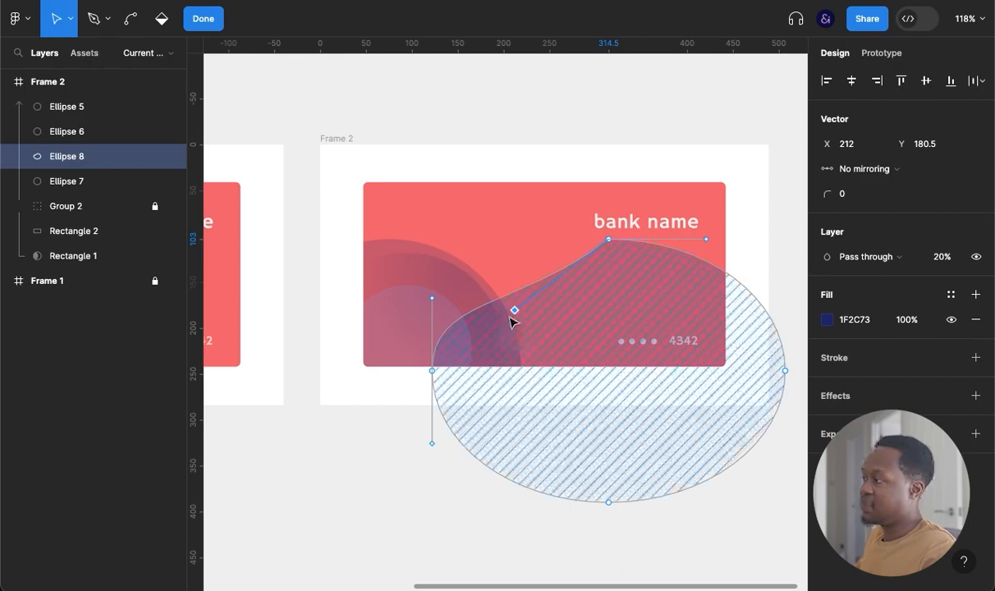
{"action": "left_click_drag", "start_coordinate": [514, 310], "coordinate": [546, 292]}
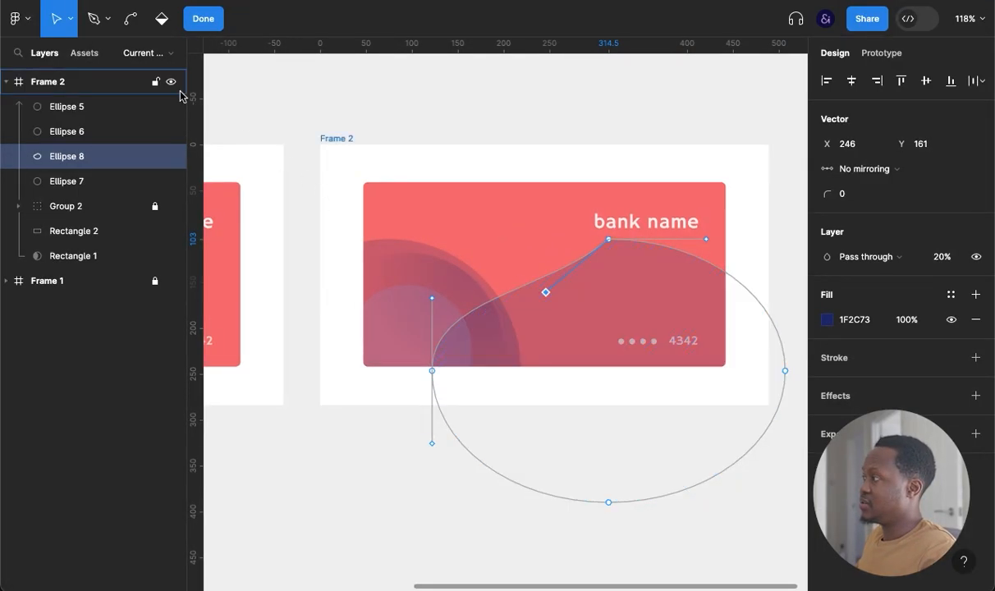
{"action": "left_click", "coordinate": [129, 23]}
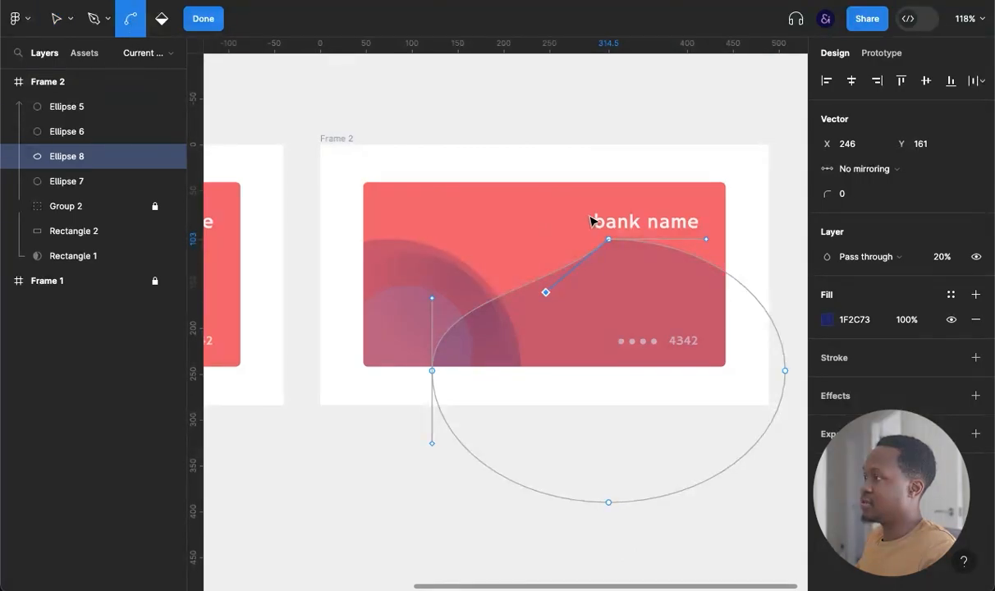
{"action": "left_click_drag", "start_coordinate": [546, 293], "coordinate": [538, 392]}
{"action": "double_click", "coordinate": [465, 529]}
{"action": "left_click", "coordinate": [370, 487]}
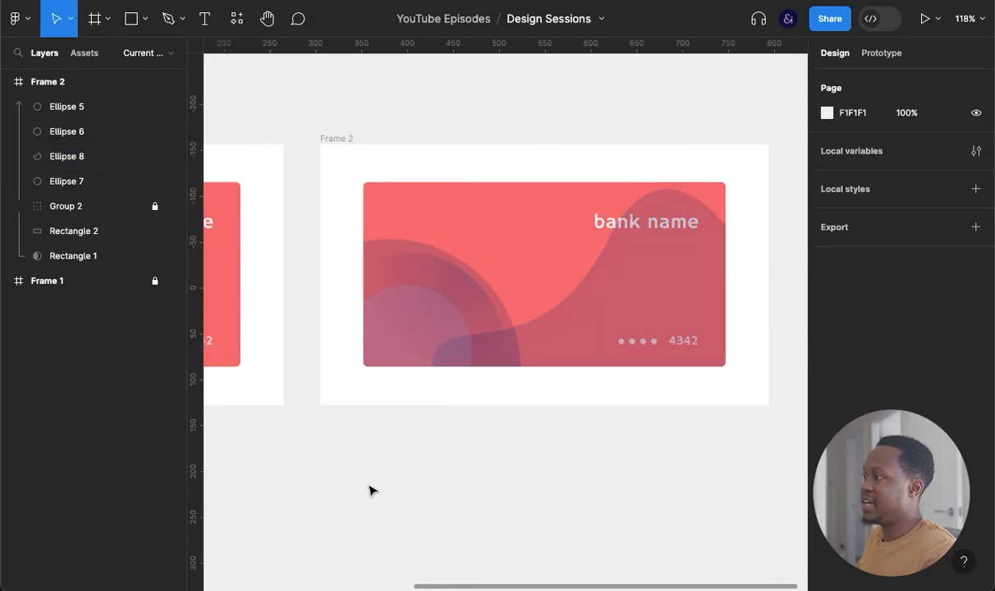
- Set the blend mode of the wave shape on the second card to Multiply
{"action": "left_click", "coordinate": [586, 323]}
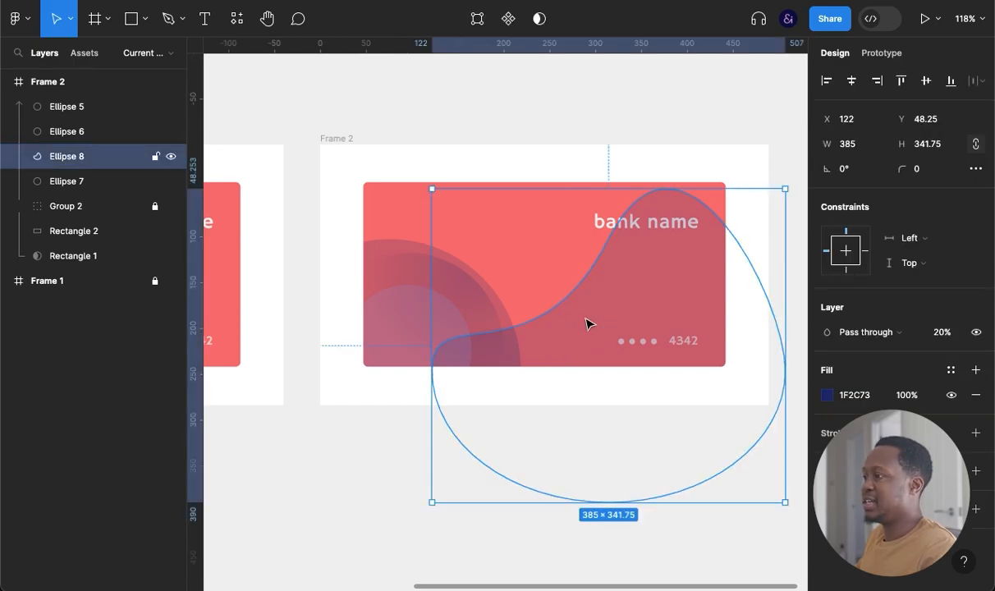
{"action": "left_click", "coordinate": [911, 332]}
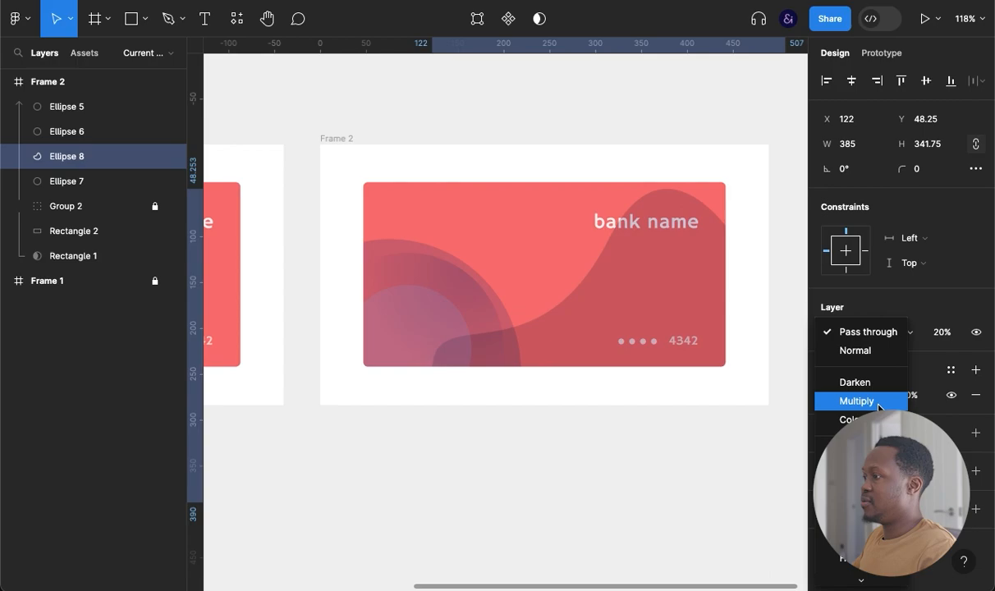
{"action": "left_click", "coordinate": [856, 401]}
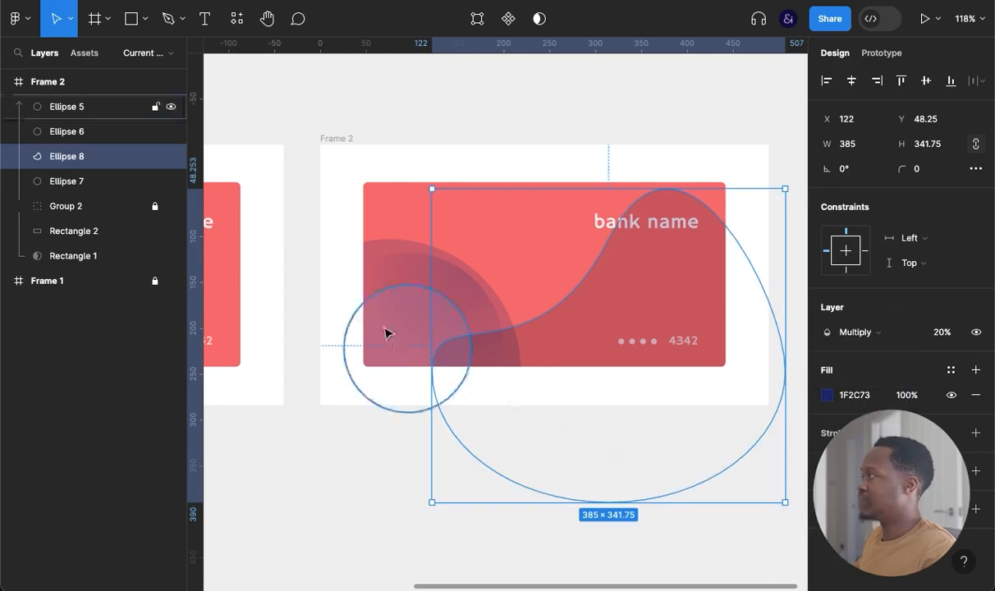
- Move the locked text group to the front of Frame 2's layer order, above all the ellipses
{"action": "left_click", "coordinate": [89, 216]}
{"action": "left_click_drag", "start_coordinate": [90, 214], "coordinate": [99, 100]}
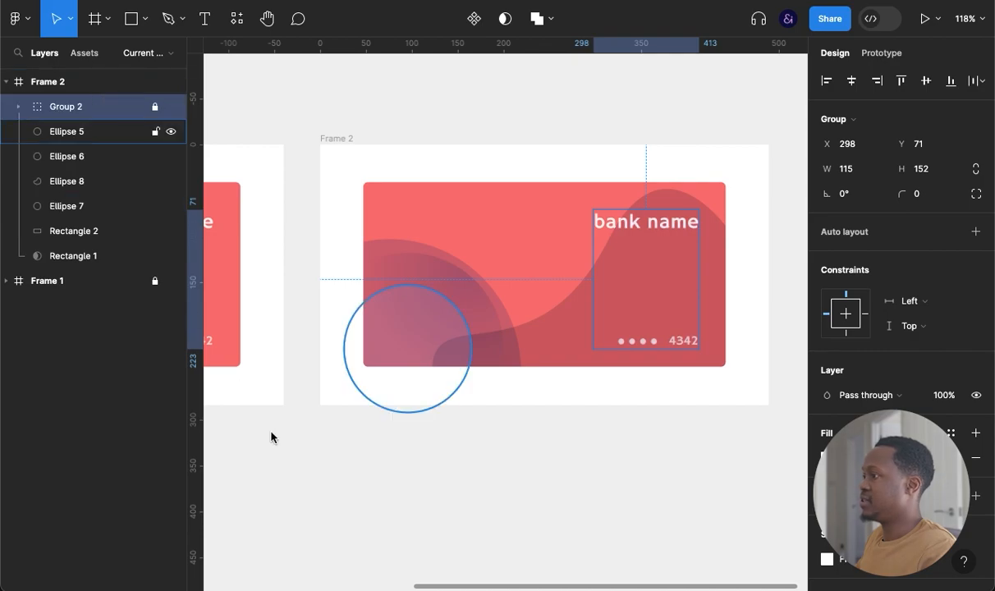
{"action": "left_click", "coordinate": [488, 524]}
- Enlarge the wave shape proportionally to about 488 × 433 and shift it right to X 39
{"action": "left_click", "coordinate": [510, 361]}
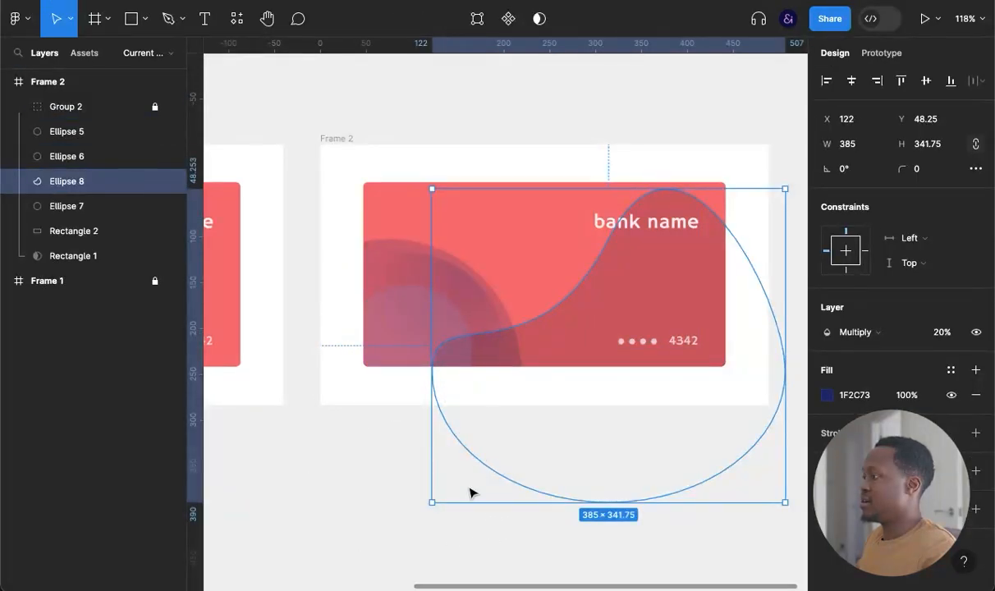
{"action": "left_click_drag", "start_coordinate": [432, 503], "coordinate": [337, 548]}
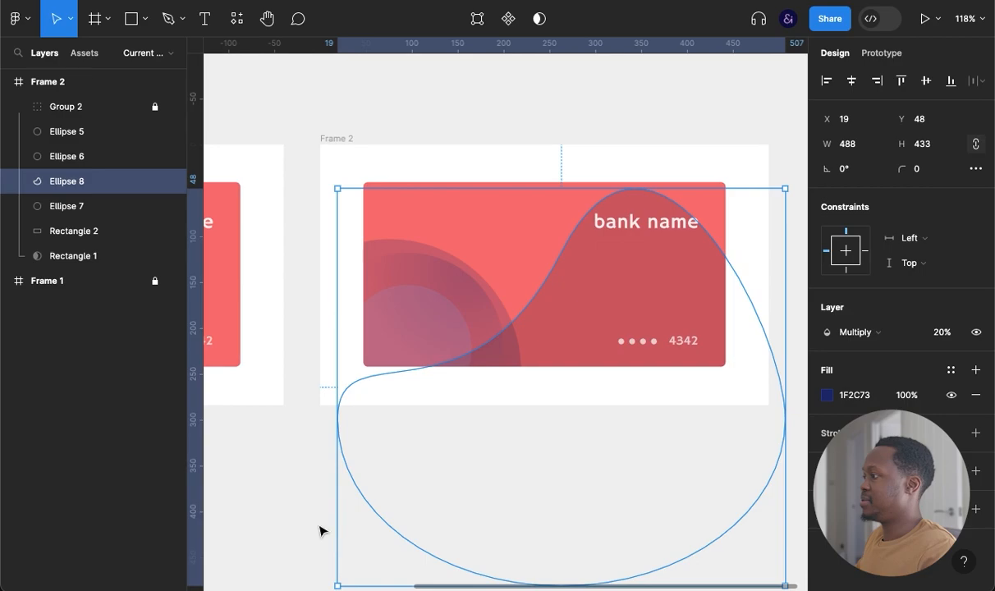
{"action": "left_click", "coordinate": [343, 490]}
{"action": "left_click", "coordinate": [591, 312]}
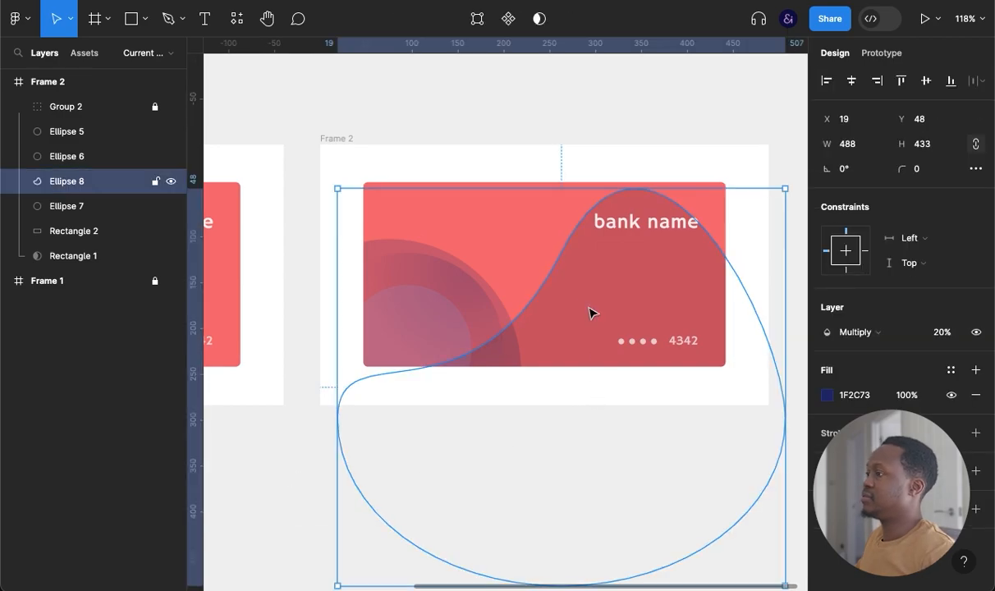
{"action": "key", "text": "shift+Right"}
{"action": "key", "text": "shift+Right"}
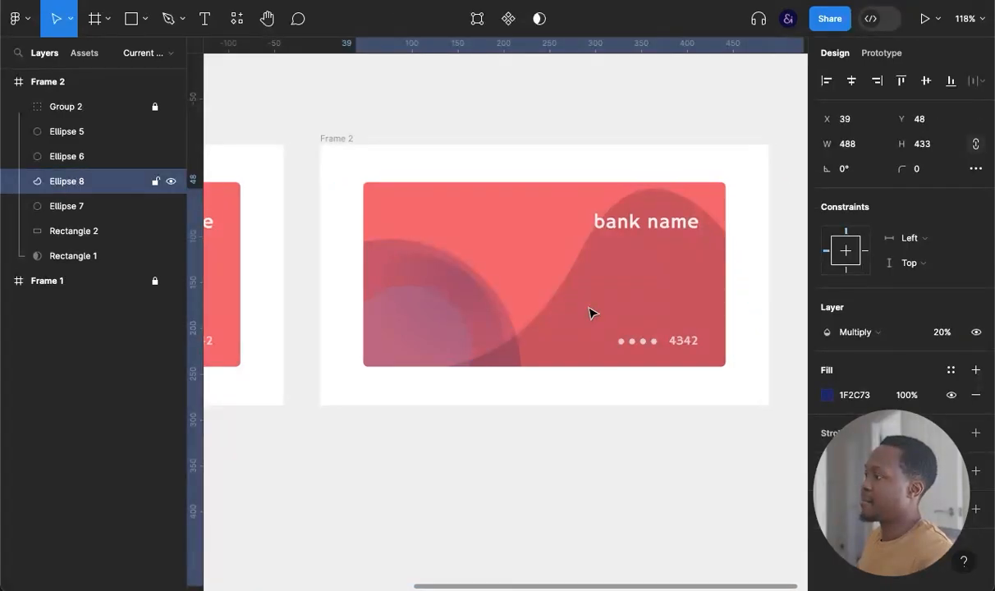
{"action": "left_click", "coordinate": [583, 473]}
{"action": "left_click", "coordinate": [681, 312]}
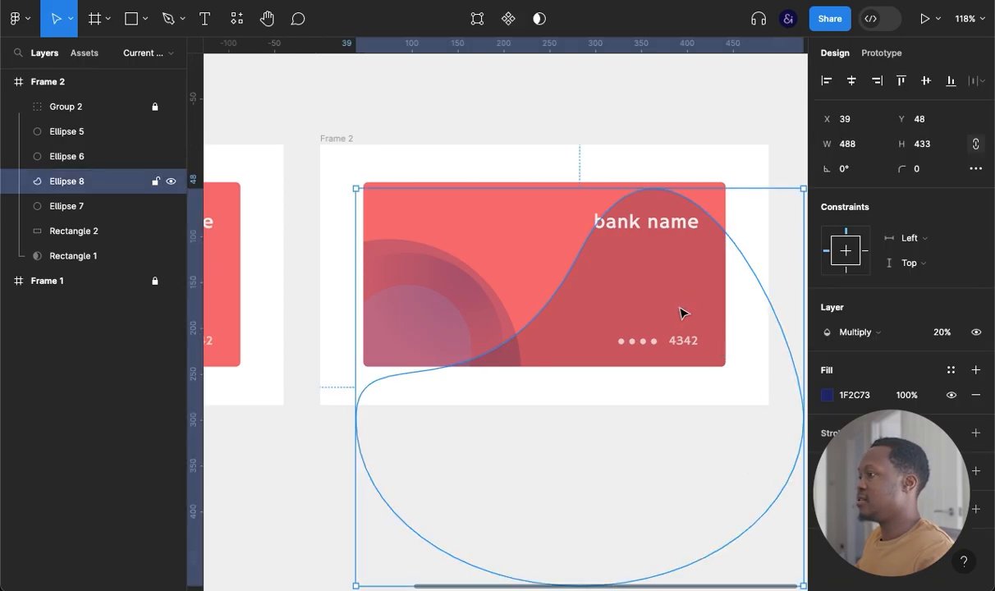
{"action": "left_click", "coordinate": [830, 397]}
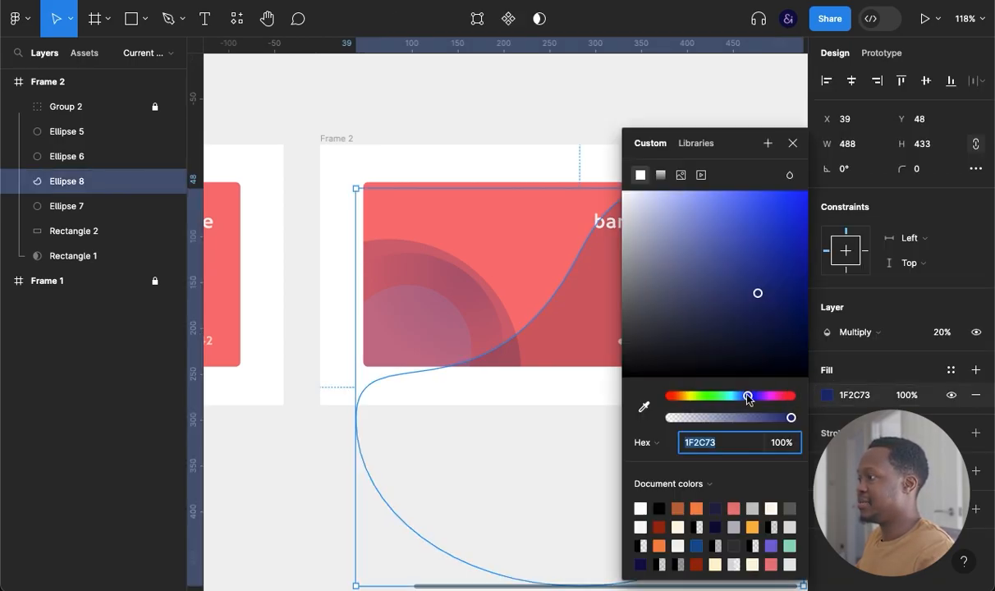
{"action": "left_click", "coordinate": [546, 453]}
- Open the fill colour of the second card's red background rectangle
{"action": "left_click_drag", "start_coordinate": [546, 453], "coordinate": [437, 444]}
{"action": "left_click", "coordinate": [435, 238]}
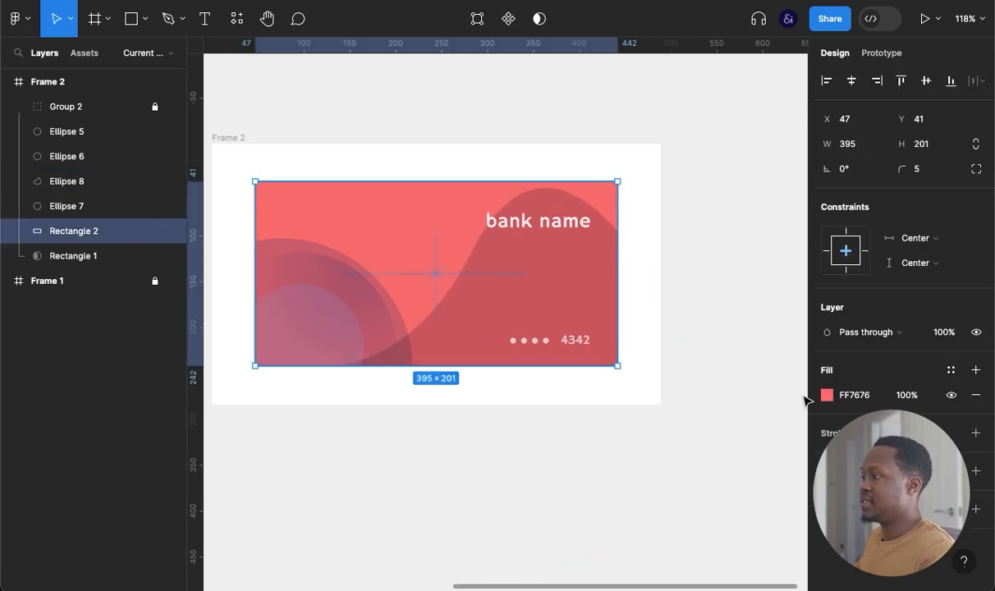
{"action": "left_click", "coordinate": [826, 394]}
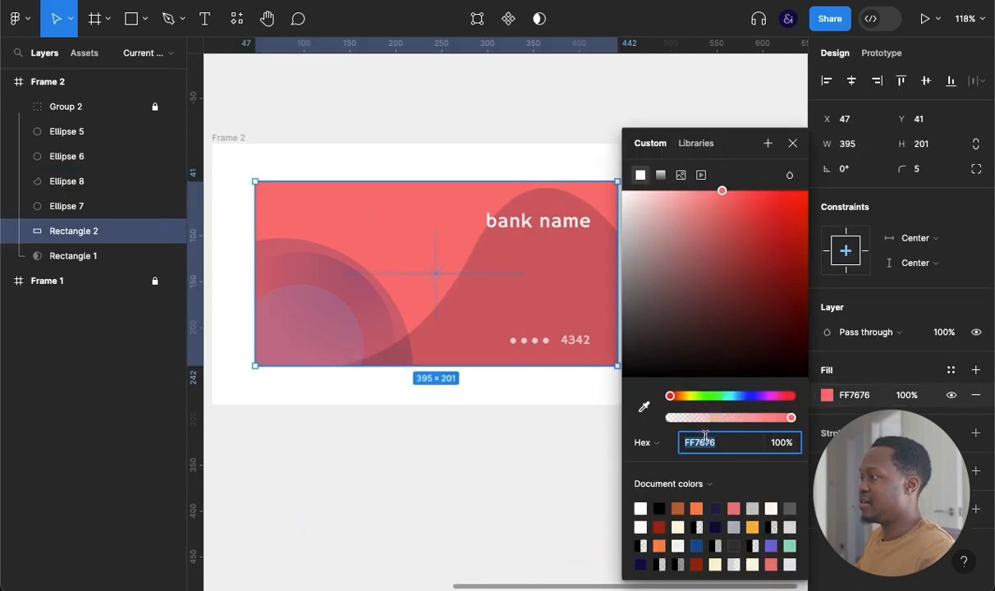
- Try the RGB and HSL colour models for the card background's fill and return to Hex
{"action": "left_click", "coordinate": [642, 449]}
{"action": "left_click", "coordinate": [658, 462]}
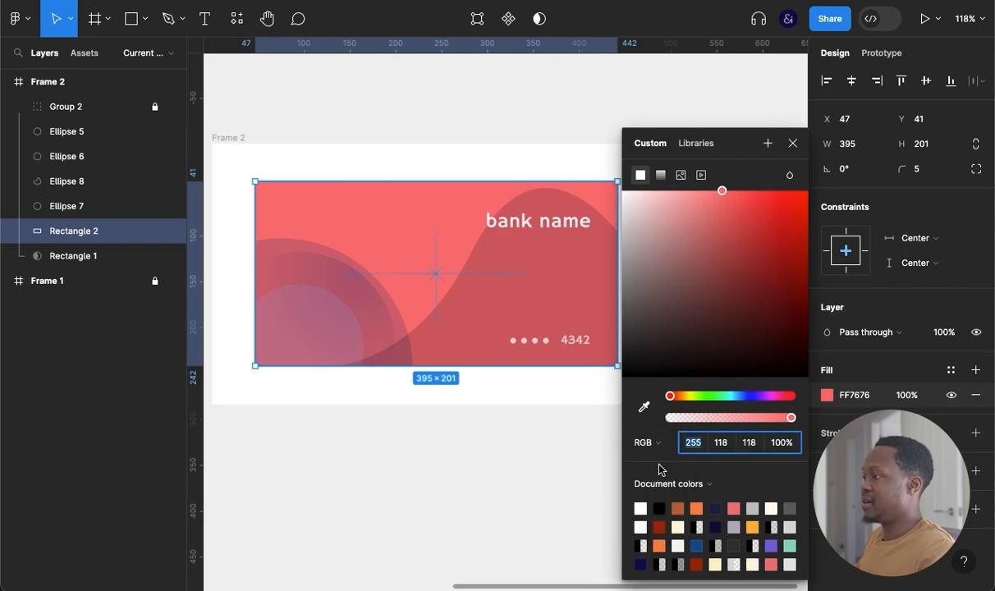
{"action": "left_click", "coordinate": [645, 450]}
{"action": "left_click", "coordinate": [657, 477]}
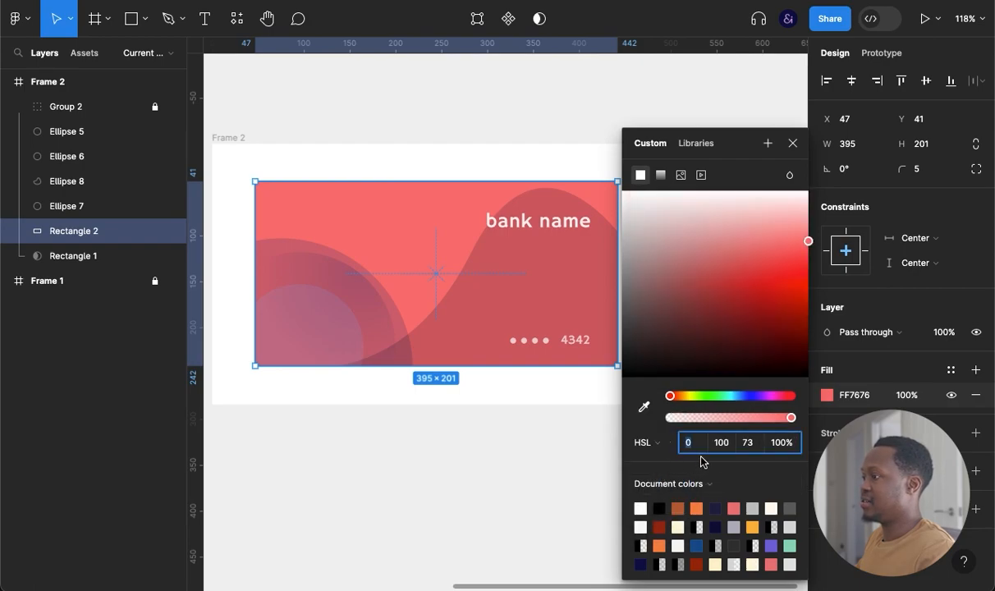
{"action": "left_click", "coordinate": [645, 442]}
{"action": "left_click", "coordinate": [659, 381]}
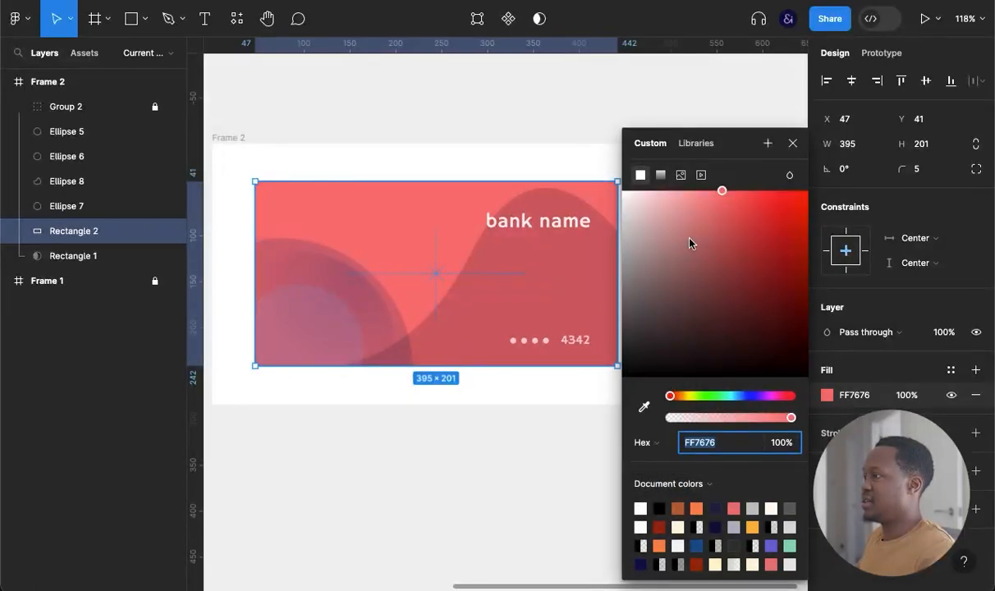
- Change the second card's background fill to mint green ABEBD0
{"action": "left_click_drag", "start_coordinate": [670, 396], "coordinate": [722, 397]}
{"action": "left_click_drag", "start_coordinate": [718, 204], "coordinate": [672, 214]}
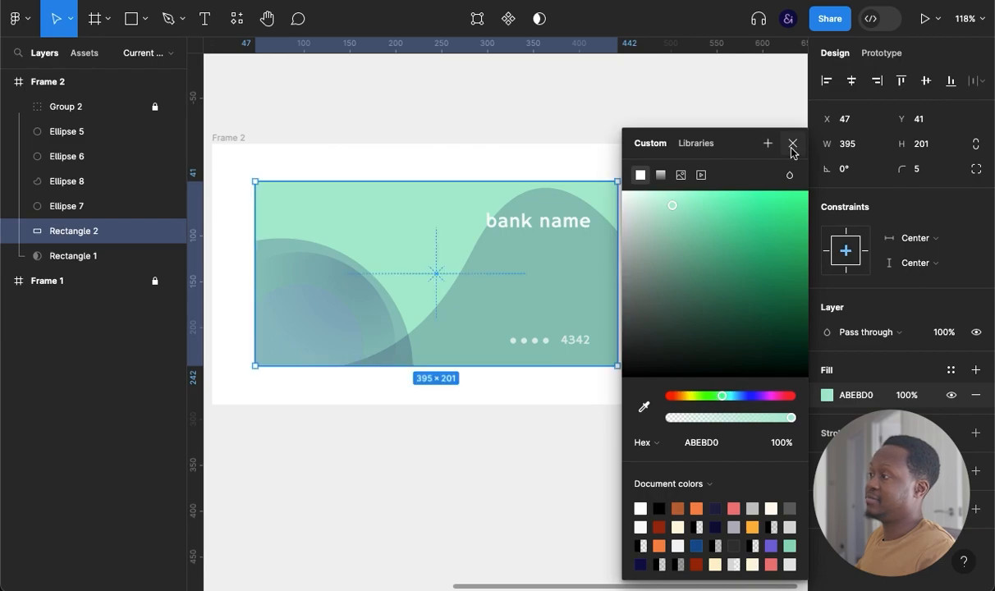
{"action": "left_click", "coordinate": [793, 144]}
{"action": "left_click", "coordinate": [730, 376]}
- Add a stroke to the wave shape on the green card
{"action": "left_click", "coordinate": [579, 328]}
{"action": "left_click", "coordinate": [725, 393]}
{"action": "left_click", "coordinate": [517, 314]}
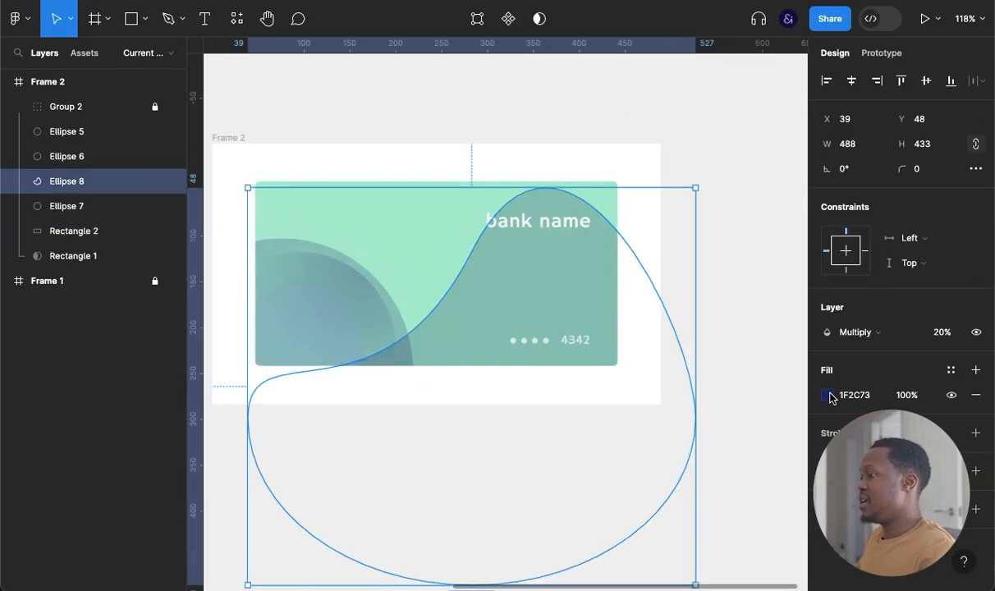
{"action": "left_click", "coordinate": [840, 437]}
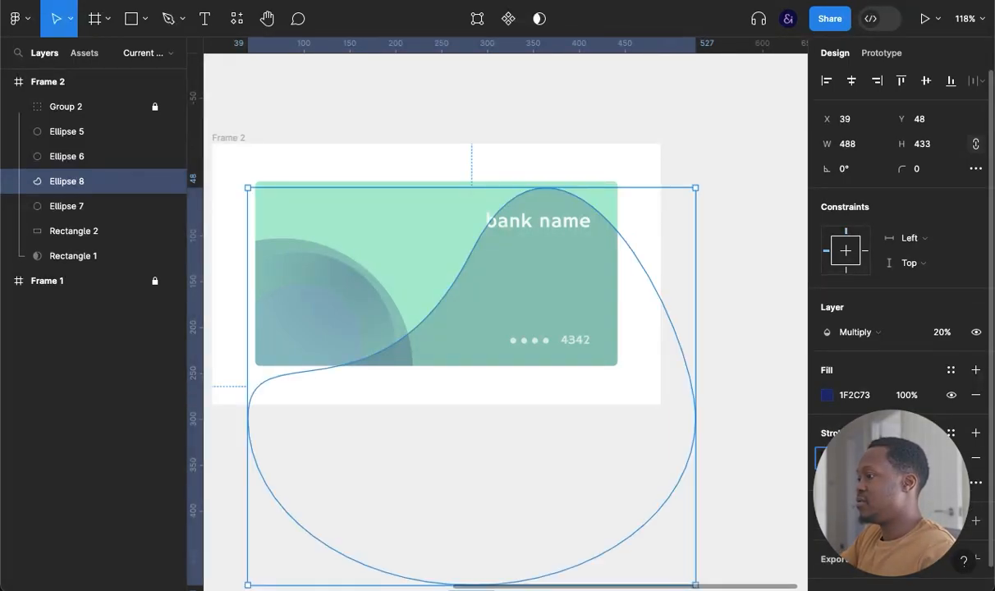
{"action": "key", "text": "Return"}
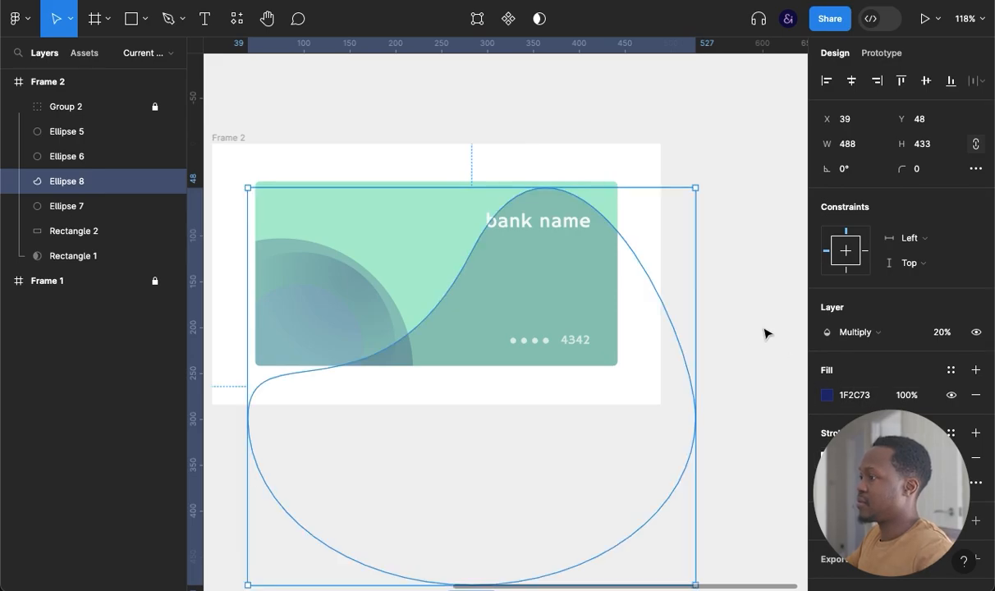
{"action": "left_click", "coordinate": [764, 333]}
{"action": "left_click", "coordinate": [567, 298]}
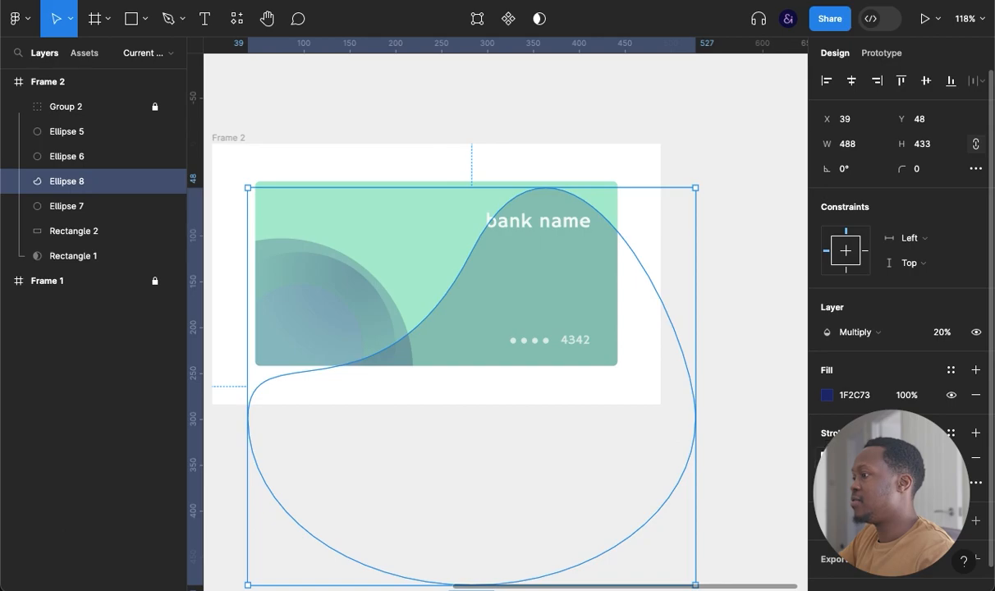
- Set the wave shape's stroke colour to light pink FFD2D2
{"action": "left_click", "coordinate": [826, 457]}
{"action": "left_click_drag", "start_coordinate": [627, 195], "coordinate": [659, 186]}
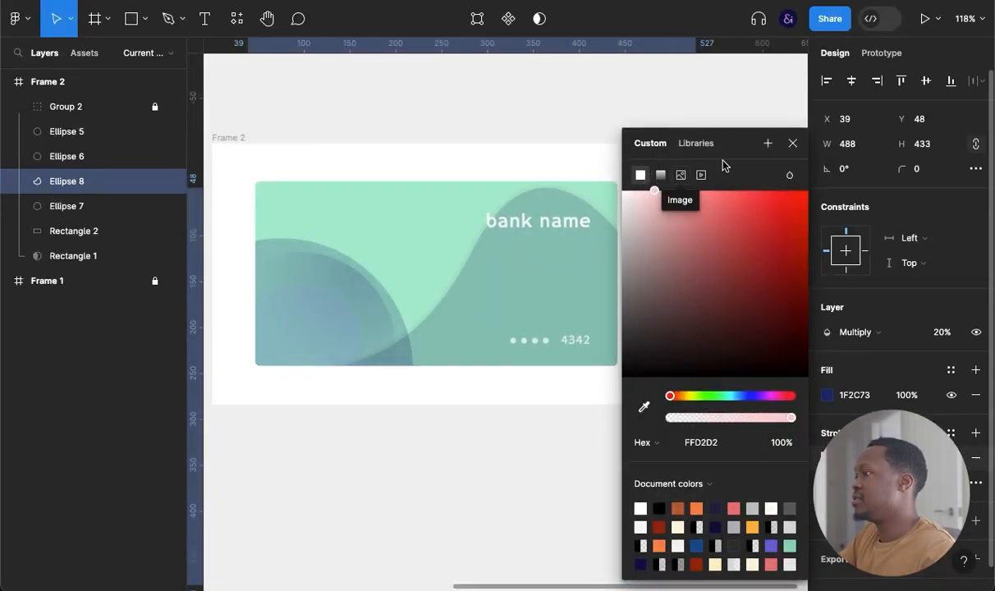
{"action": "left_click", "coordinate": [791, 143]}
{"action": "left_click", "coordinate": [714, 205]}
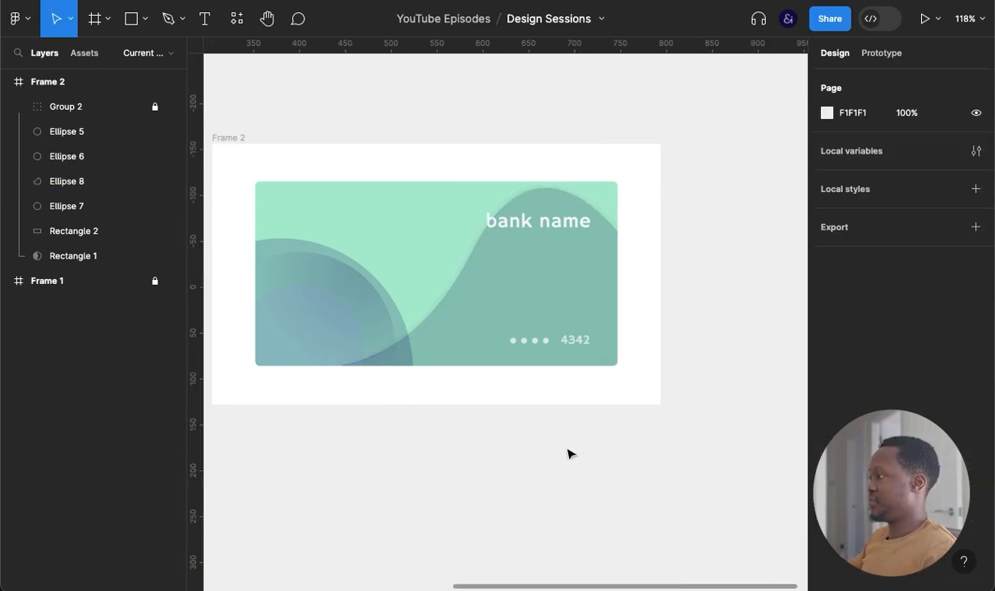
- Move Frame 2 directly beneath Frame 1, placing it at X -224, Y 165 with left edges aligned
{"action": "scroll", "coordinate": [571, 453], "scroll_direction": "down", "scroll_amount": 5}
{"action": "left_click_drag", "start_coordinate": [506, 472], "coordinate": [641, 422]}
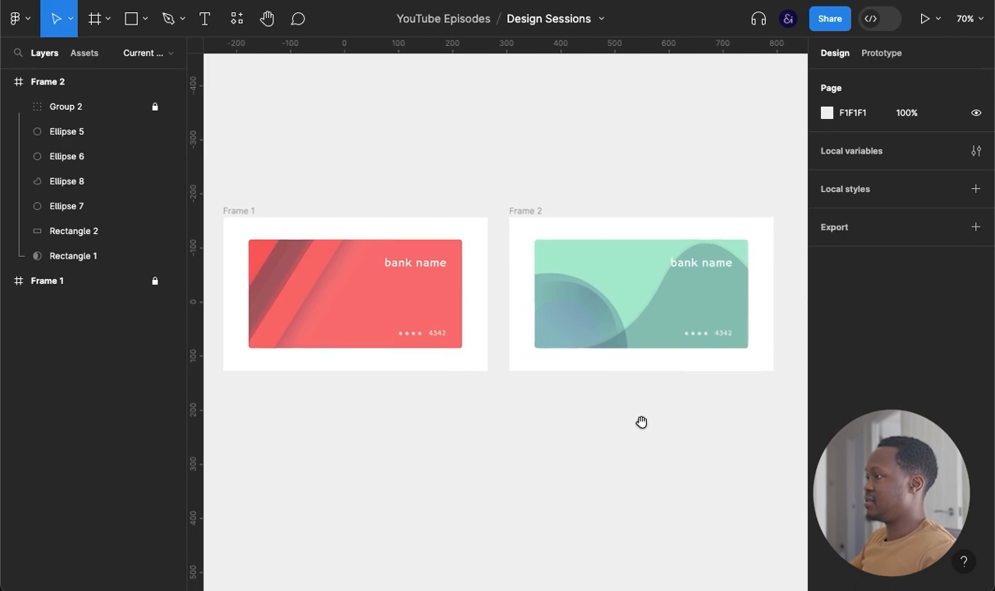
{"action": "left_click_drag", "start_coordinate": [534, 212], "coordinate": [248, 384]}
{"action": "left_click", "coordinate": [544, 372]}
{"action": "key", "text": "shift+0"}
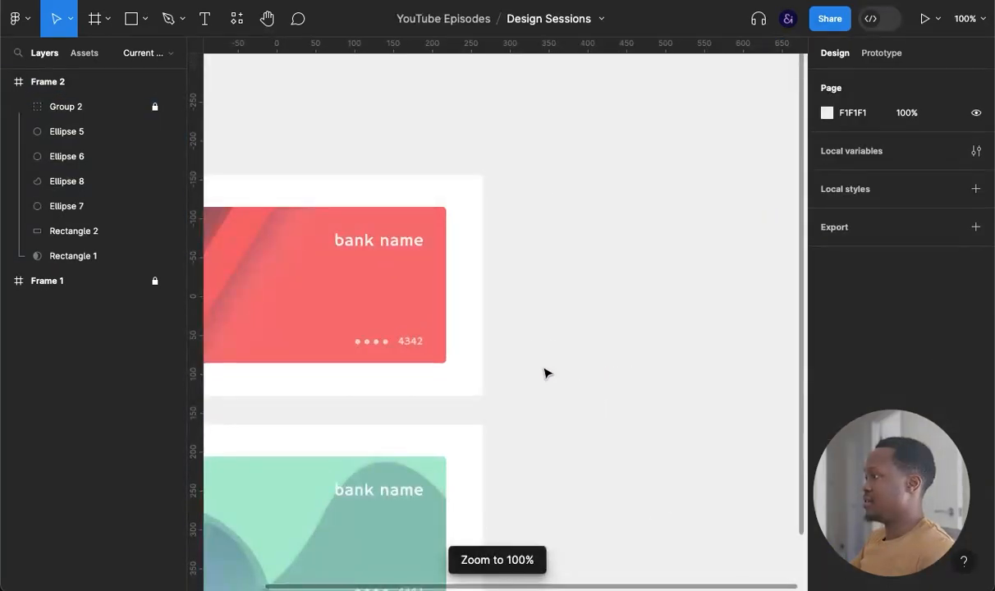
{"action": "key", "text": "shift+1"}
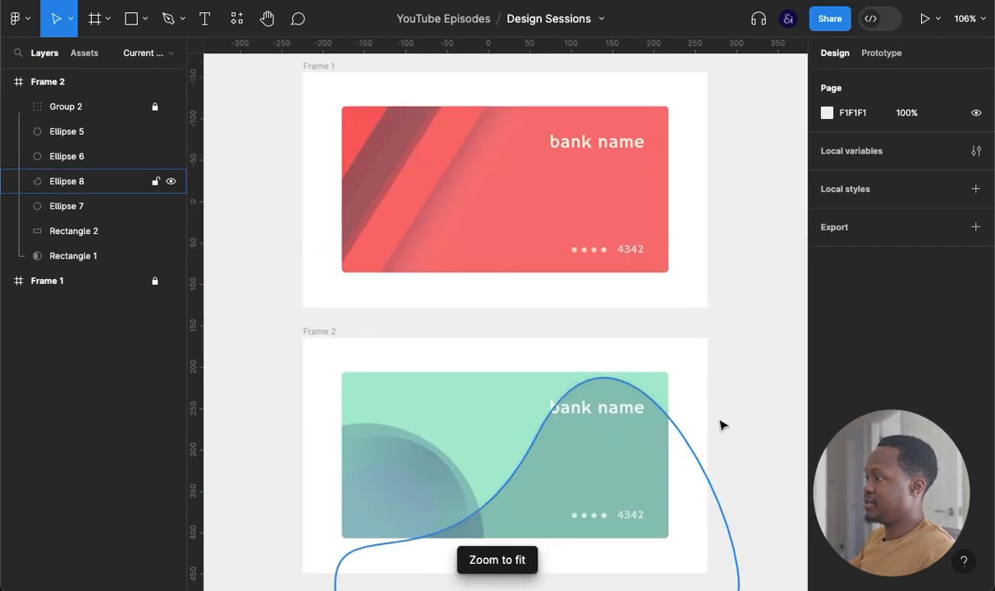
- Try duplicating the green card's frame and undo the copy
{"action": "left_click", "coordinate": [314, 334]}
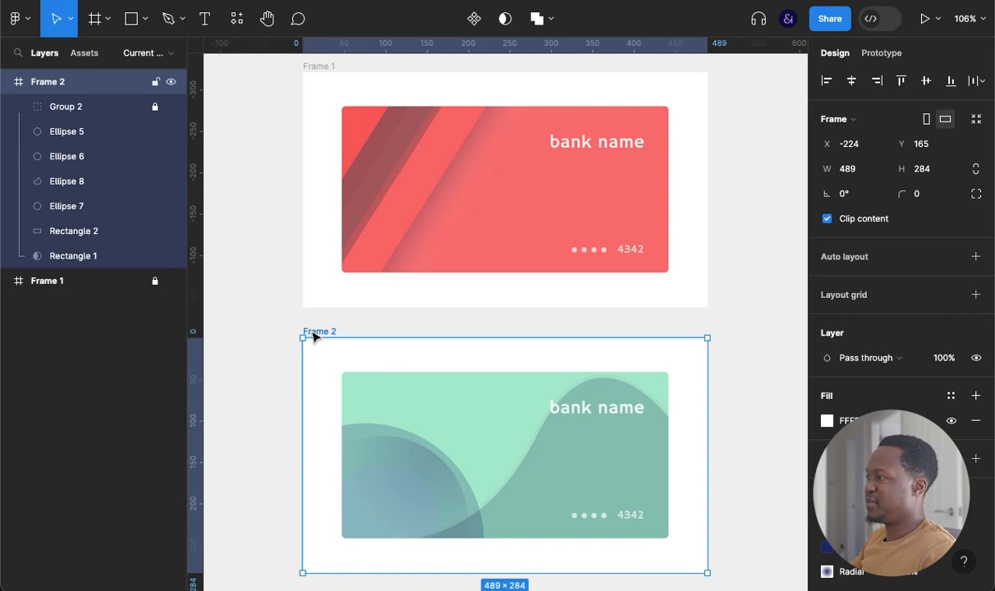
{"action": "key", "text": "super+d"}
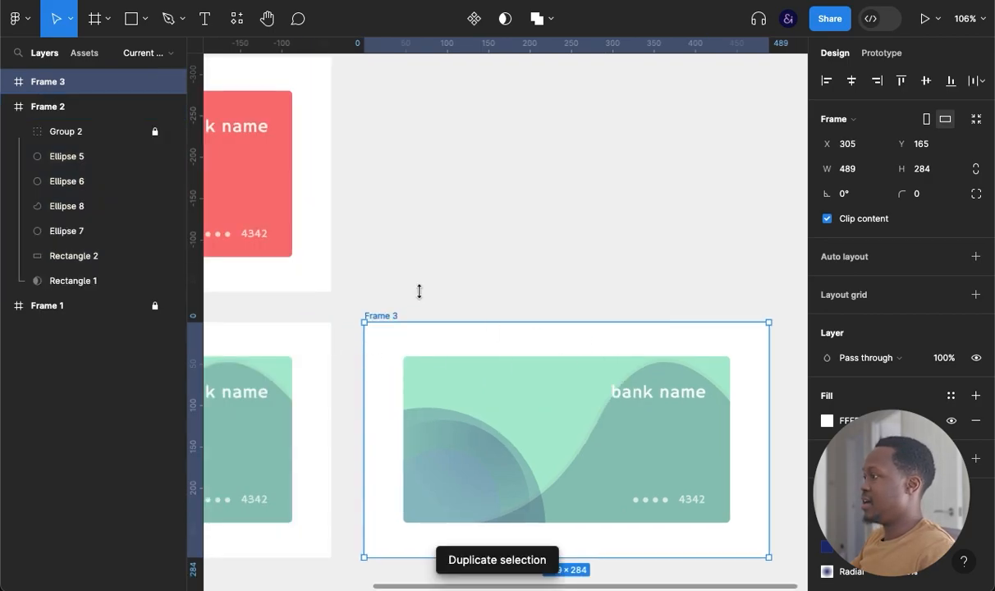
{"action": "key", "text": "super+z"}
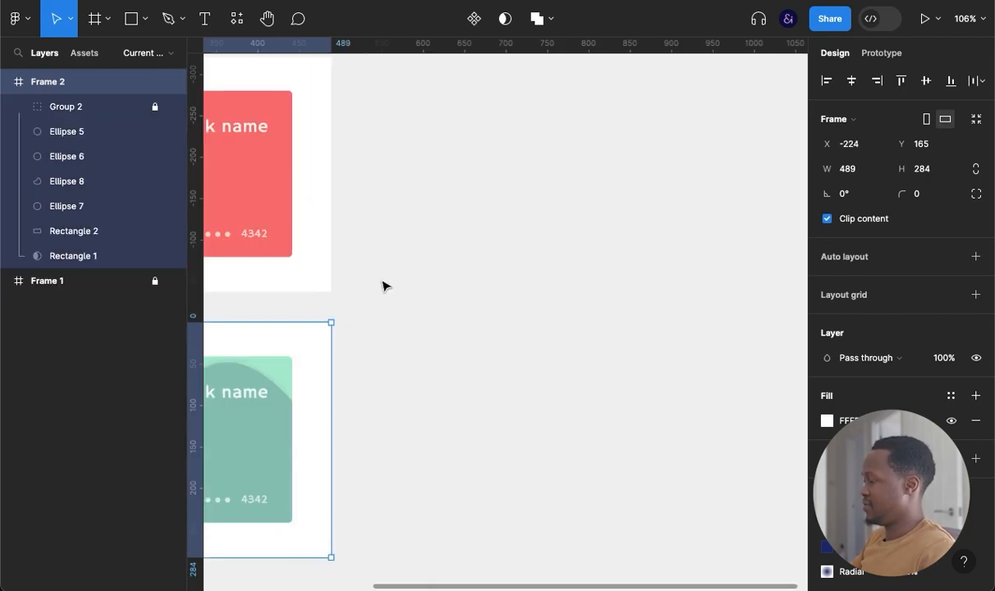
{"action": "key", "text": "shift+1"}
- Unlock Frame 1 and group it with Frame 2
{"action": "left_click", "coordinate": [320, 69]}
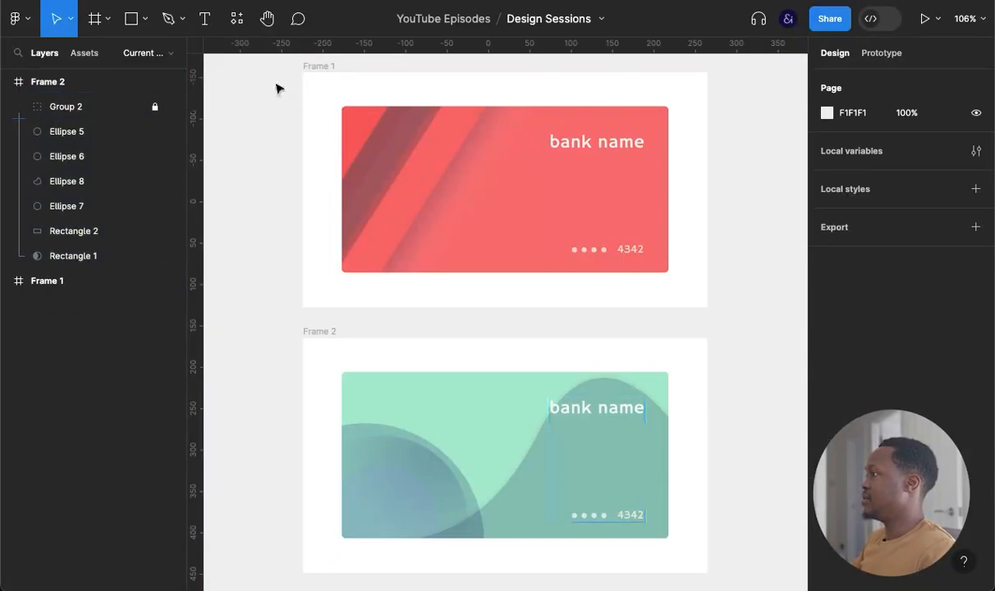
{"action": "left_click", "coordinate": [318, 66]}
{"action": "left_click", "coordinate": [324, 330], "text": "shift"}
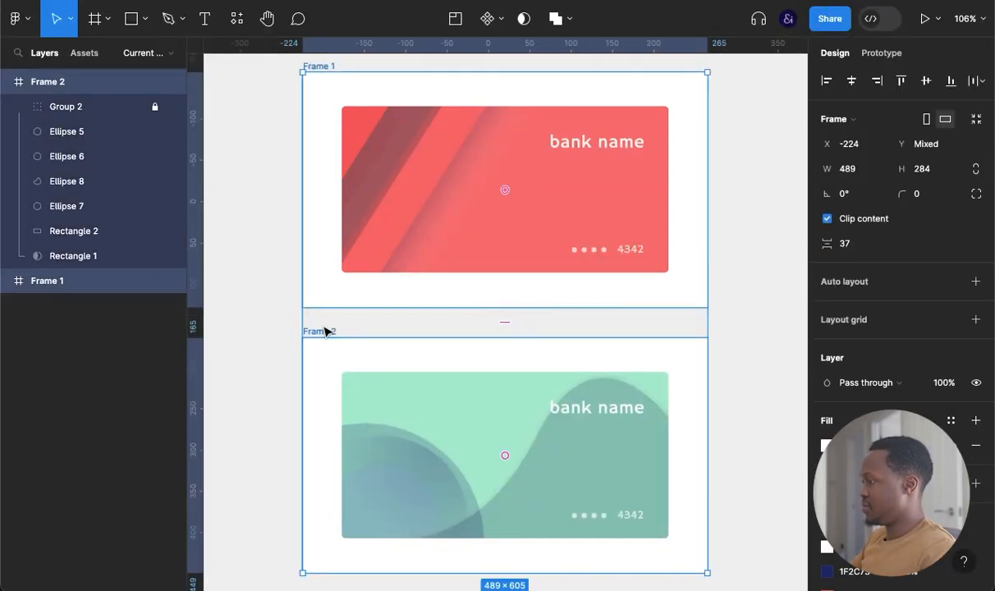
{"action": "key", "text": "super+g"}
{"action": "left_click", "coordinate": [258, 296]}
{"action": "left_click", "coordinate": [496, 350]}
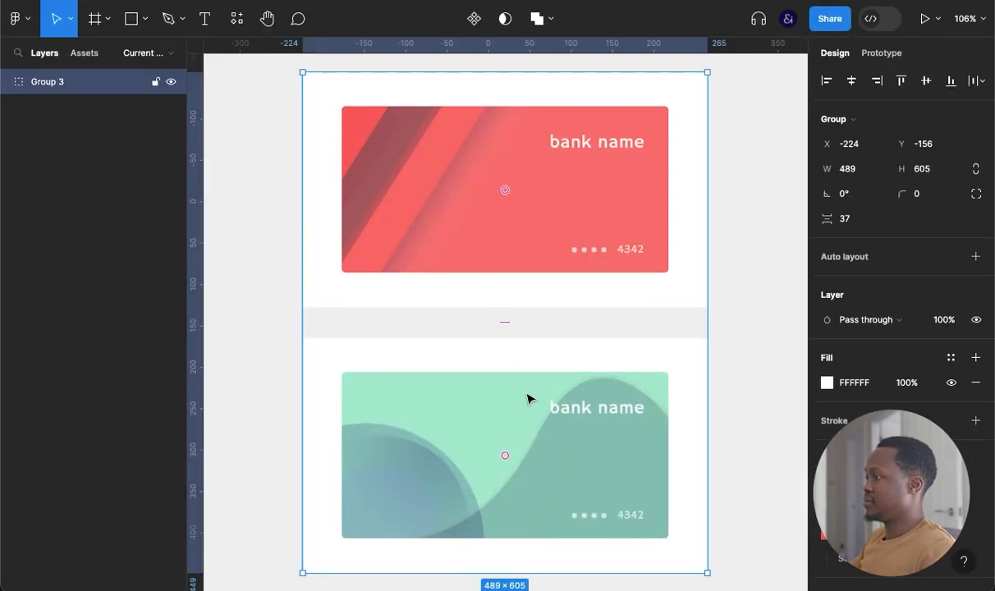
- Apply auto layout to the group holding the two card frames
{"action": "double_click", "coordinate": [531, 378]}
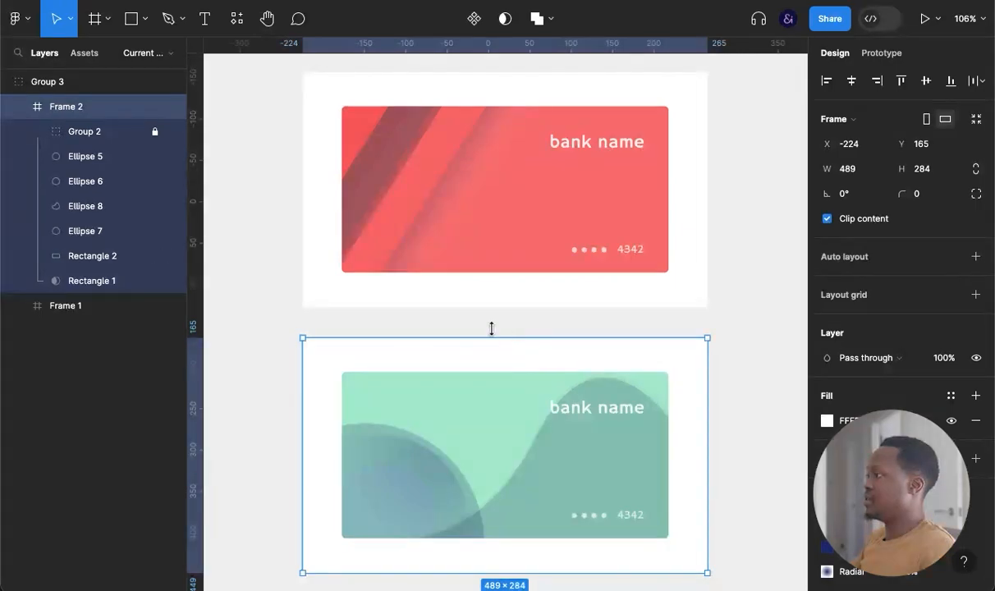
{"action": "left_click", "coordinate": [53, 89]}
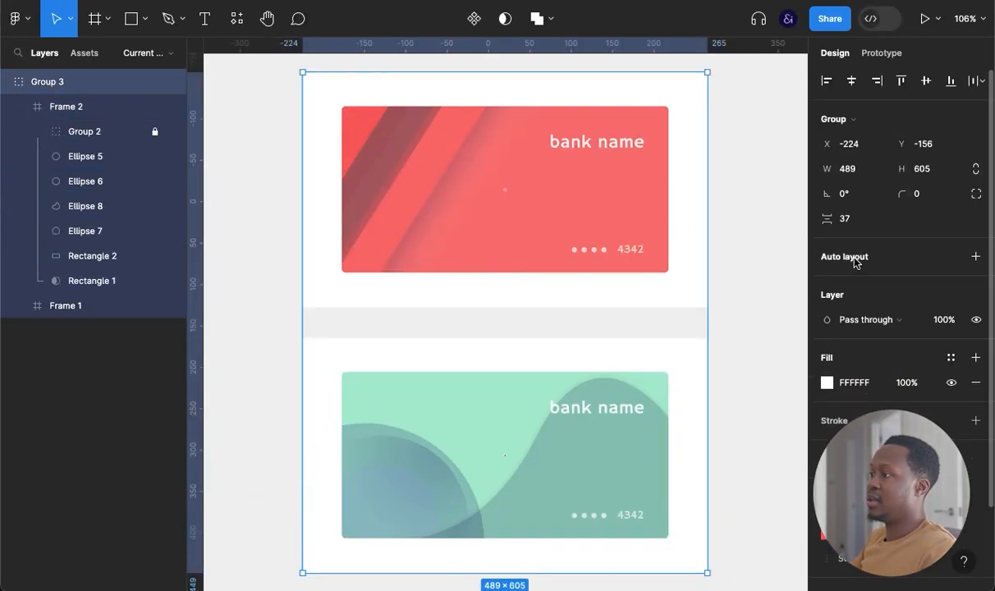
{"action": "left_click", "coordinate": [794, 259]}
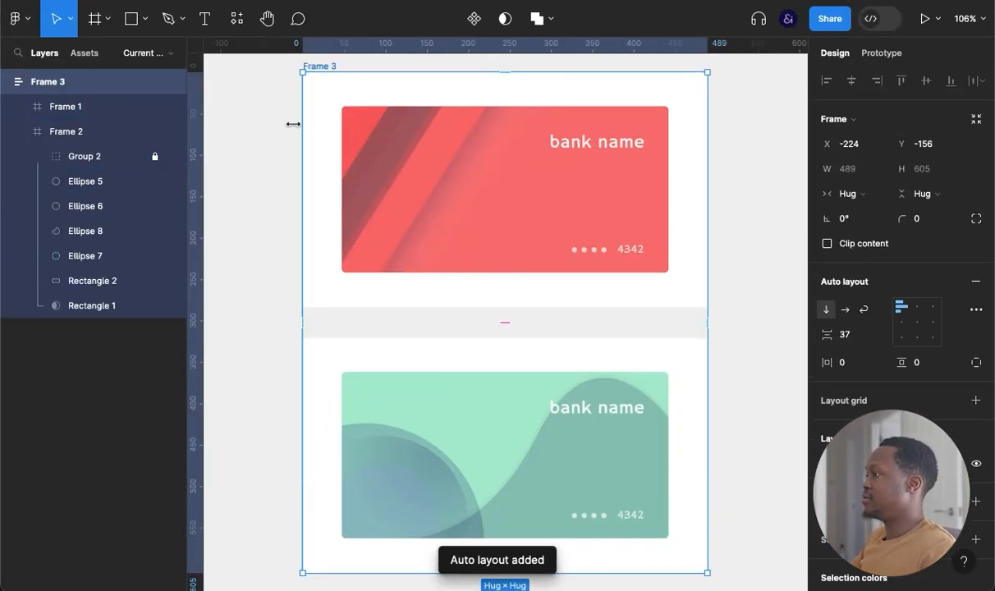
- Duplicate the green card's frame inside the vertical auto layout stack
{"action": "left_click", "coordinate": [513, 432]}
{"action": "key", "text": "ctrl+d"}
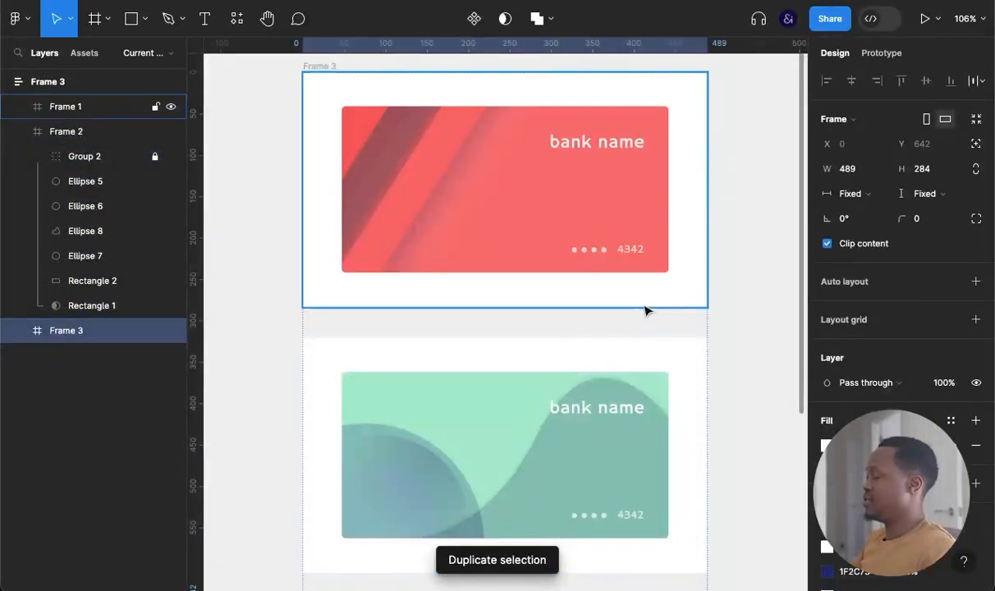
- Delete the wave shape from the duplicated green card in Frame 3
{"action": "key", "text": "shift+1"}
{"action": "scroll", "coordinate": [589, 434], "scroll_direction": "down", "scroll_amount": 4}
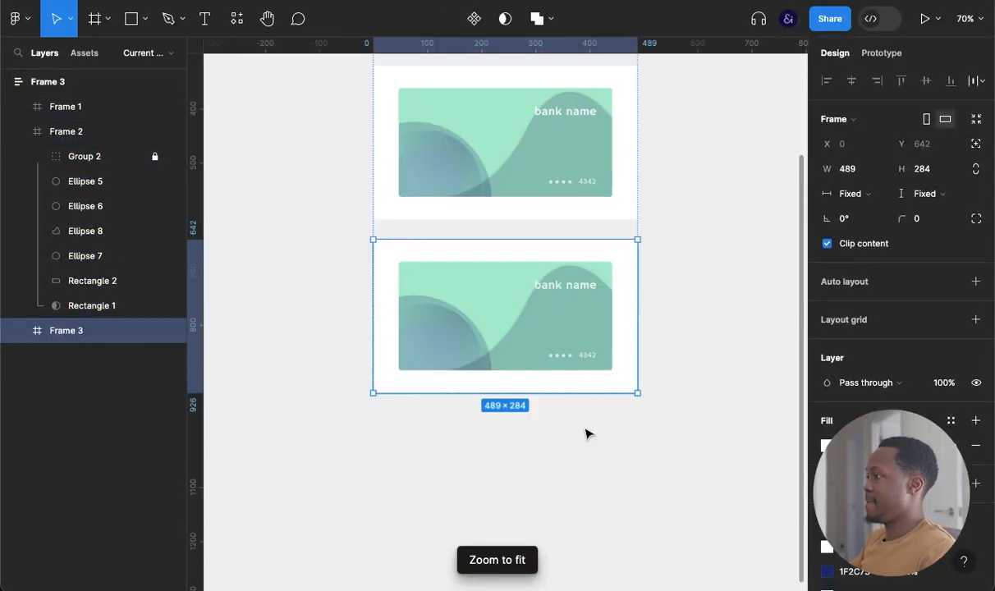
{"action": "key", "text": "shift+0"}
{"action": "key", "text": "ctrl+plus"}
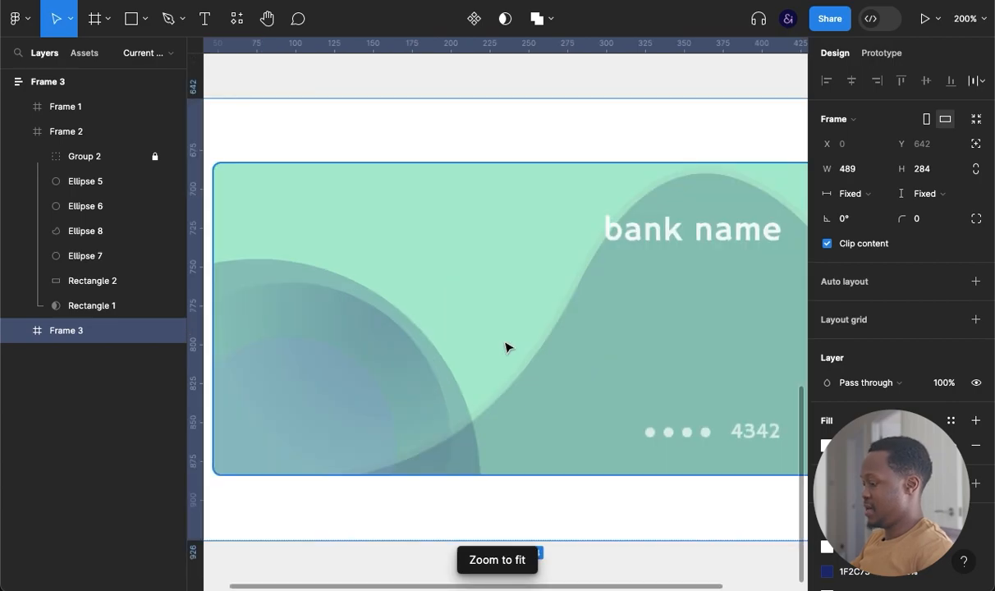
{"action": "key", "text": "ctrl+minus"}
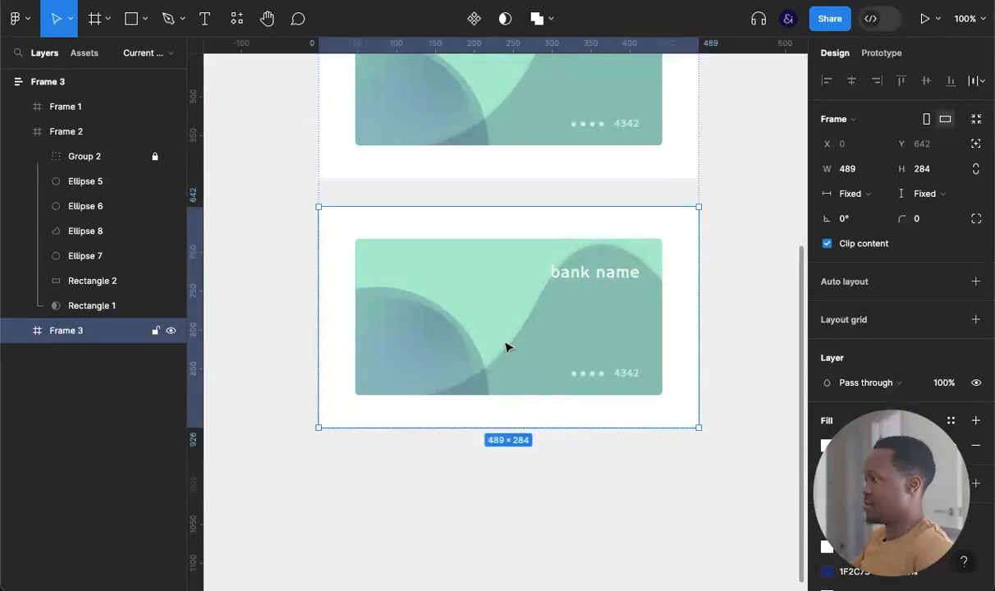
{"action": "key", "text": "shift+0"}
{"action": "left_click", "coordinate": [591, 475]}
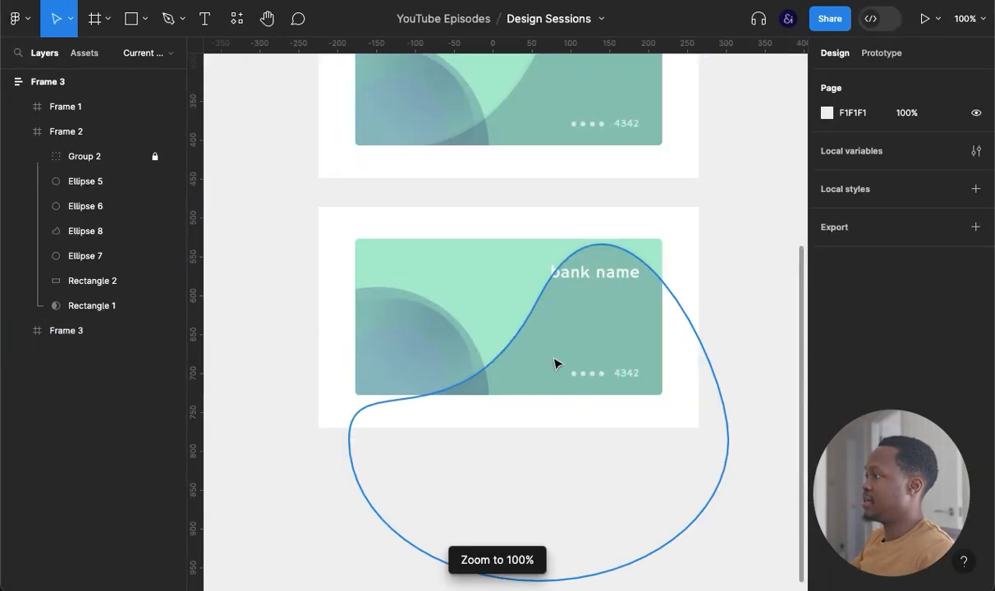
{"action": "scroll", "coordinate": [554, 362], "scroll_direction": "up", "scroll_amount": 3}
{"action": "left_click", "coordinate": [524, 317]}
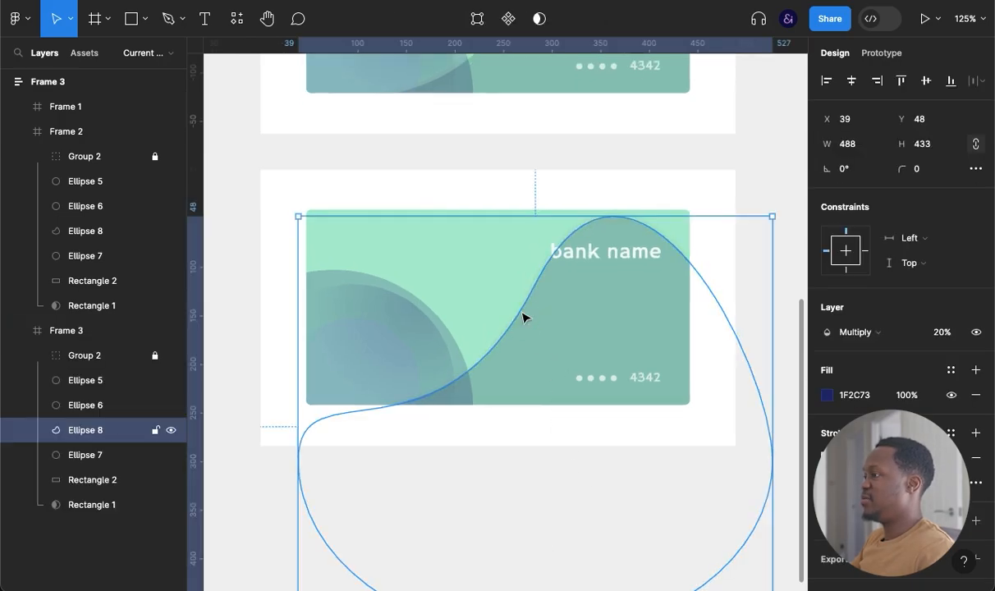
{"action": "key", "text": "Delete"}
- Delete the three overlapping circles from the duplicated card, keeping its background rectangle and text
{"action": "left_click", "coordinate": [475, 306]}
{"action": "key", "text": "Delete"}
{"action": "key", "text": "ctrl+z"}
{"action": "left_click", "coordinate": [397, 353]}
{"action": "key", "text": "Delete"}
{"action": "left_click", "coordinate": [405, 349]}
{"action": "key", "text": "Delete"}
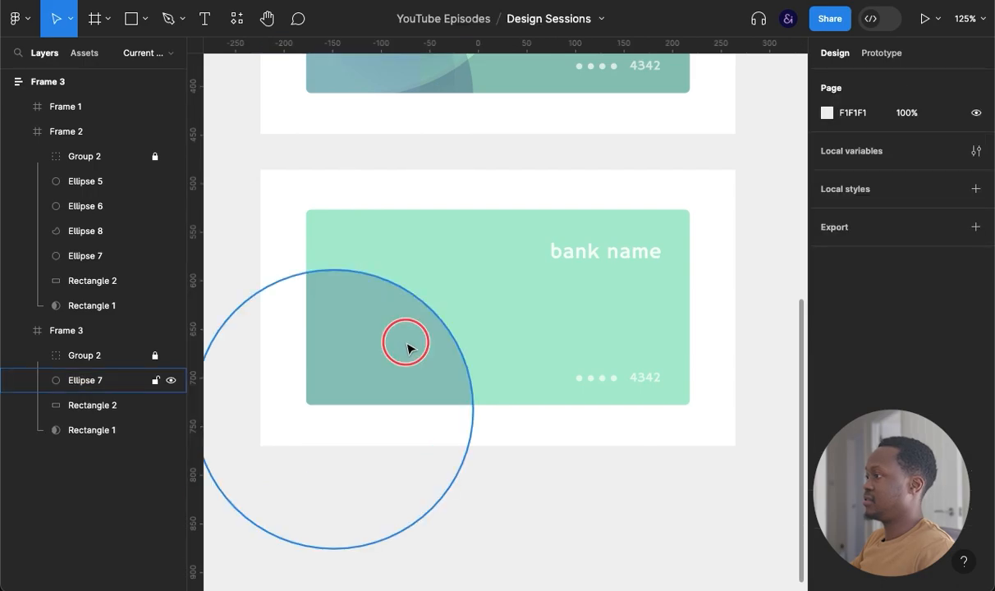
{"action": "left_click", "coordinate": [406, 348]}
{"action": "key", "text": "Delete"}
- Change the fill of the duplicated card's background rectangle to orange CF733F
{"action": "left_click", "coordinate": [500, 338]}
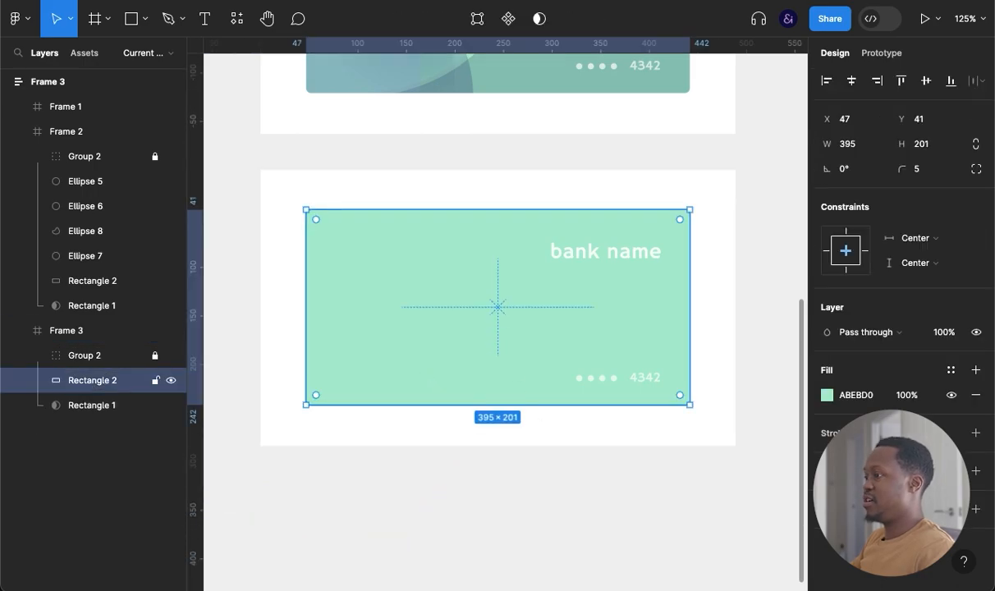
{"action": "left_click", "coordinate": [826, 397]}
{"action": "left_click_drag", "start_coordinate": [722, 396], "coordinate": [687, 397]}
{"action": "left_click_drag", "start_coordinate": [727, 235], "coordinate": [750, 224]}
{"action": "left_click", "coordinate": [679, 397]}
{"action": "left_click_drag", "start_coordinate": [680, 396], "coordinate": [678, 395]}
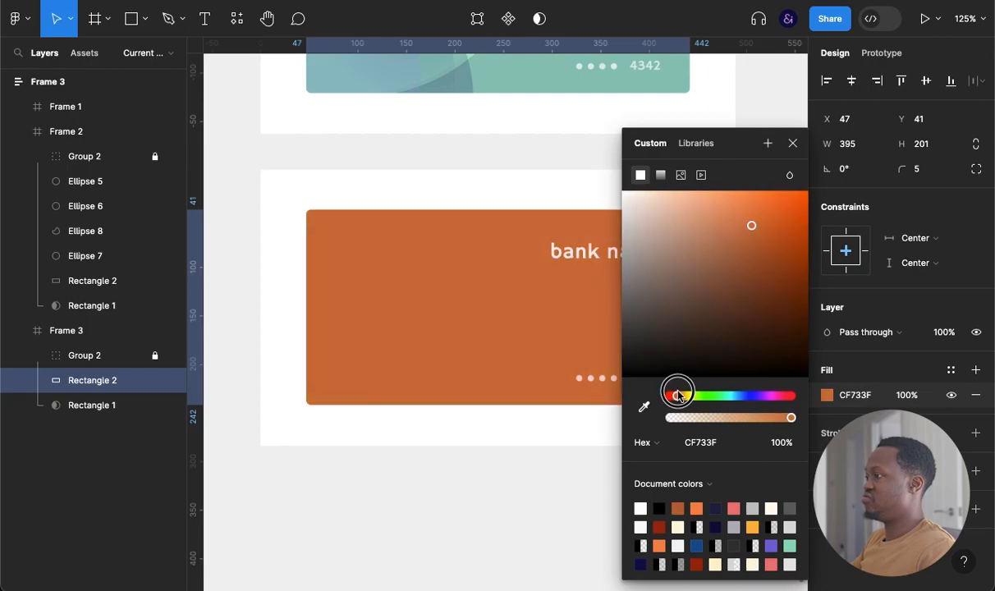
{"action": "left_click", "coordinate": [555, 503]}
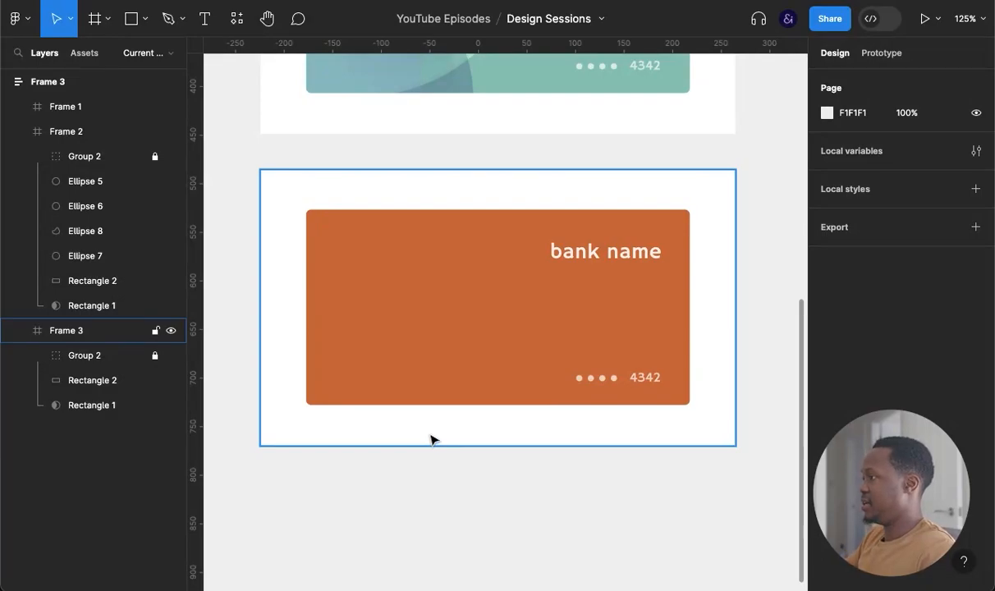
- Draw a rectangle about 289 by 388, rotated about -36.55°, so it covers the right part of the orange card diagonally
{"action": "key", "text": "r"}
{"action": "mouse_move", "coordinate": [441, 252]}
{"action": "left_mouse_down"}
{"action": "mouse_move", "coordinate": [557, 337]}
{"action": "mouse_move", "coordinate": [619, 430]}
{"action": "left_mouse_up"}
{"action": "left_click_drag", "start_coordinate": [621, 251], "coordinate": [729, 185]}
{"action": "left_click_drag", "start_coordinate": [552, 308], "coordinate": [620, 387]}
- Duplicate the tilted rectangle and move the copy to X 40.1, Y 83 over the card's lower-left corner
{"action": "key", "text": "ctrl+d"}
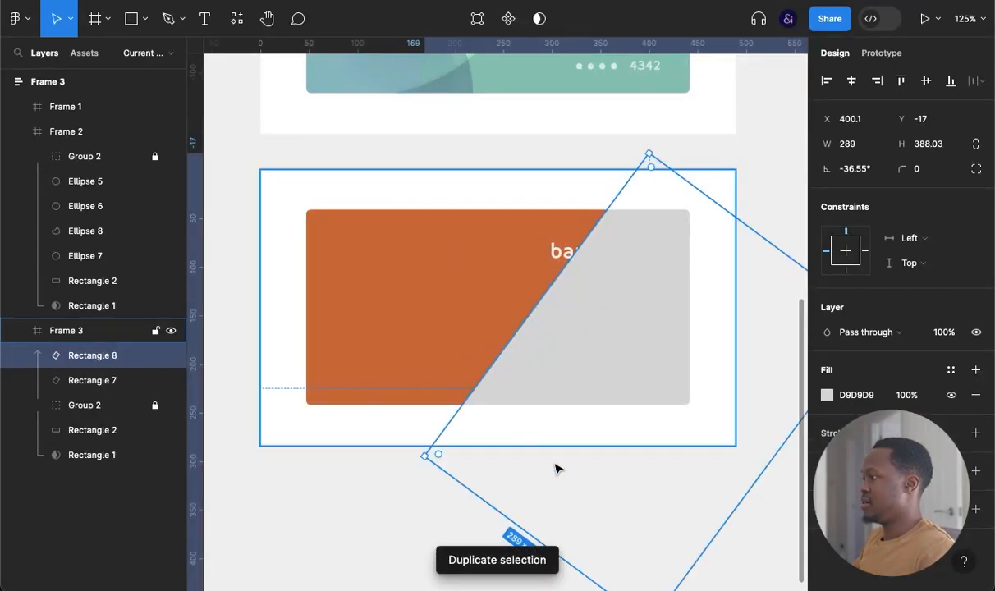
{"action": "key", "text": "shift+Left"}
{"action": "key", "text": "shift+Left"}
{"action": "key", "text": "shift+Left"}
{"action": "key", "text": "shift+Left"}
{"action": "key", "text": "shift+Left"}
{"action": "key", "text": "shift+Left"}
{"action": "key", "text": "shift+Left"}
{"action": "key", "text": "shift+Left"}
{"action": "key", "text": "shift+Left"}
{"action": "key", "text": "shift+Left"}
{"action": "key", "text": "shift+Left"}
{"action": "key", "text": "shift+Left"}
{"action": "key", "text": "shift+Left"}
{"action": "key", "text": "shift+Left"}
{"action": "key", "text": "shift+Left"}
{"action": "key", "text": "shift+Left"}
{"action": "key", "text": "shift+Left"}
{"action": "key", "text": "shift+Left"}
{"action": "key", "text": "shift+Left"}
{"action": "key", "text": "shift+Left"}
{"action": "key", "text": "shift+Left"}
{"action": "key", "text": "shift+Left"}
{"action": "key", "text": "shift+Left"}
{"action": "key", "text": "shift+Left"}
{"action": "key", "text": "shift+Left"}
{"action": "key", "text": "shift+Left"}
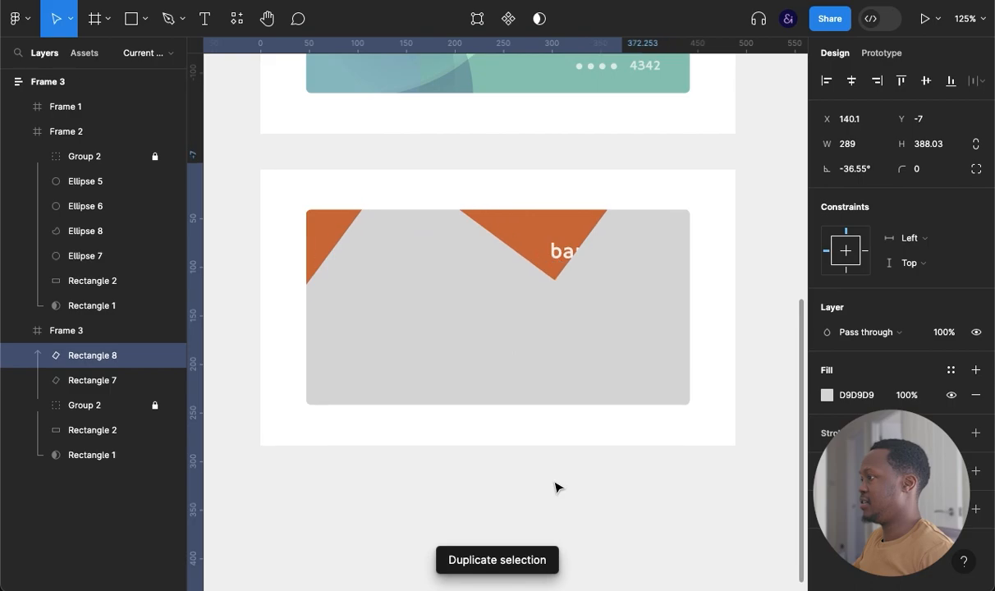
{"action": "key", "text": "shift+Down"}
{"action": "key", "text": "shift+Down"}
{"action": "key", "text": "shift+Down"}
{"action": "key", "text": "shift+Down"}
{"action": "key", "text": "shift+Down"}
{"action": "key", "text": "shift+Down"}
{"action": "key", "text": "shift+Down"}
{"action": "key", "text": "shift+Down"}
{"action": "key", "text": "shift+Down"}
{"action": "key", "text": "shift+Down"}
{"action": "key", "text": "shift+Left"}
{"action": "key", "text": "shift+Left"}
{"action": "key", "text": "shift+Left"}
{"action": "key", "text": "shift+Left"}
{"action": "key", "text": "shift+Left"}
{"action": "key", "text": "shift+Left"}
{"action": "key", "text": "shift+Left"}
{"action": "key", "text": "shift+Left"}
{"action": "key", "text": "shift+Left"}
{"action": "key", "text": "shift+Left"}
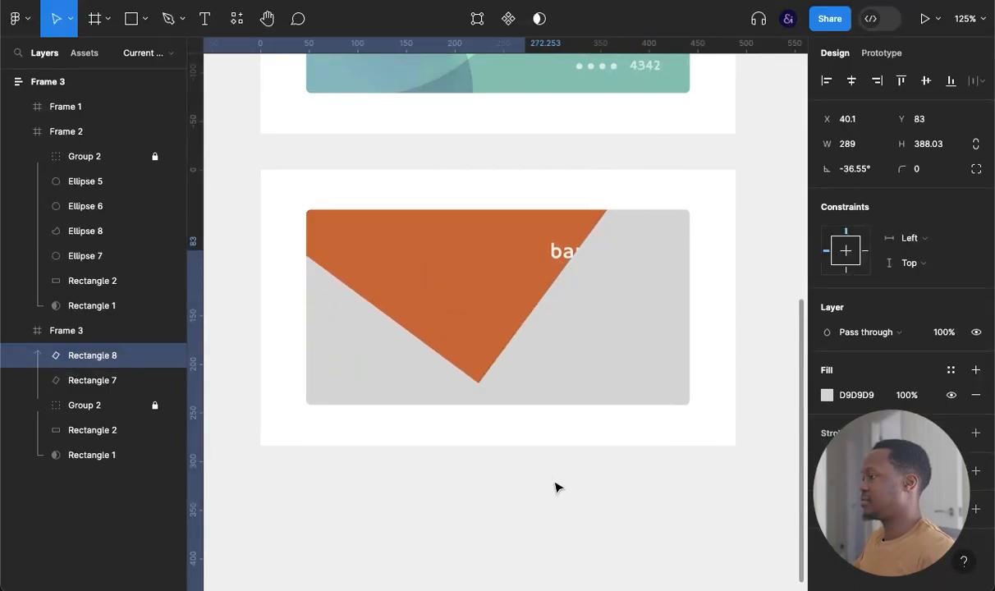
- Widen the copied rectangle to about 458 and rotate it to about -27.5°, leaving it at about X -73, Y 7
{"action": "left_click_drag", "start_coordinate": [514, 425], "coordinate": [591, 418]}
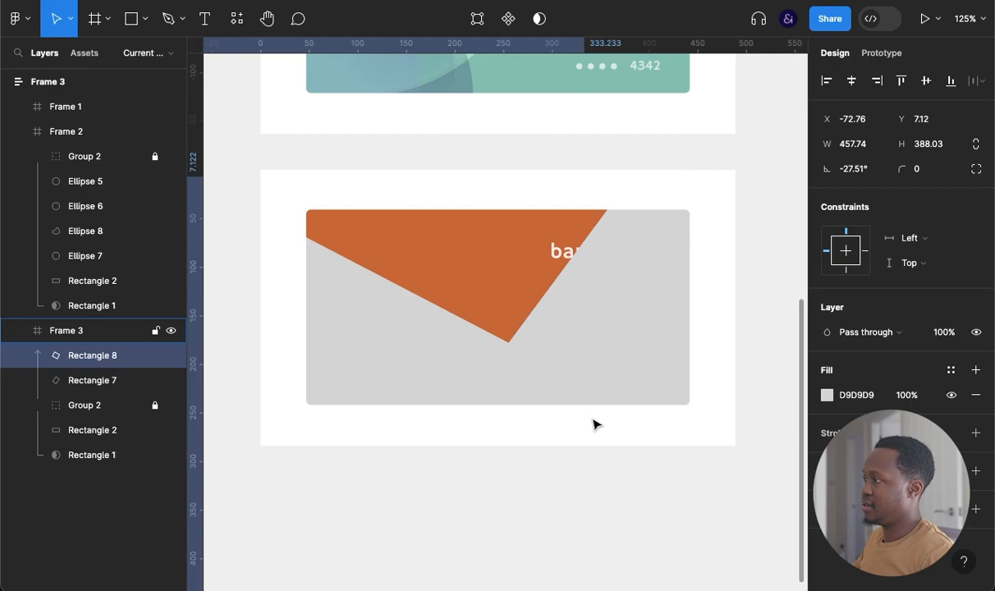
{"action": "key", "text": "shift+Up"}
{"action": "key", "text": "shift+Up"}
{"action": "key", "text": "shift+Down"}
{"action": "key", "text": "shift+Down"}
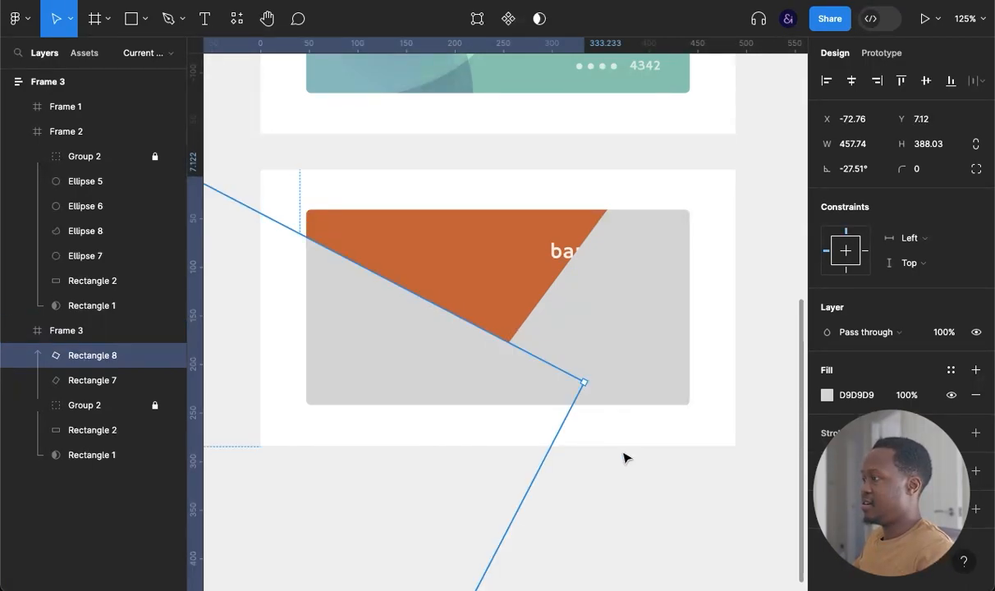
{"action": "left_click", "coordinate": [625, 456]}
- Change the fill of the tilted rectangle on the card's right side to a linear gradient
{"action": "double_click", "coordinate": [641, 364]}
{"action": "left_click", "coordinate": [828, 396]}
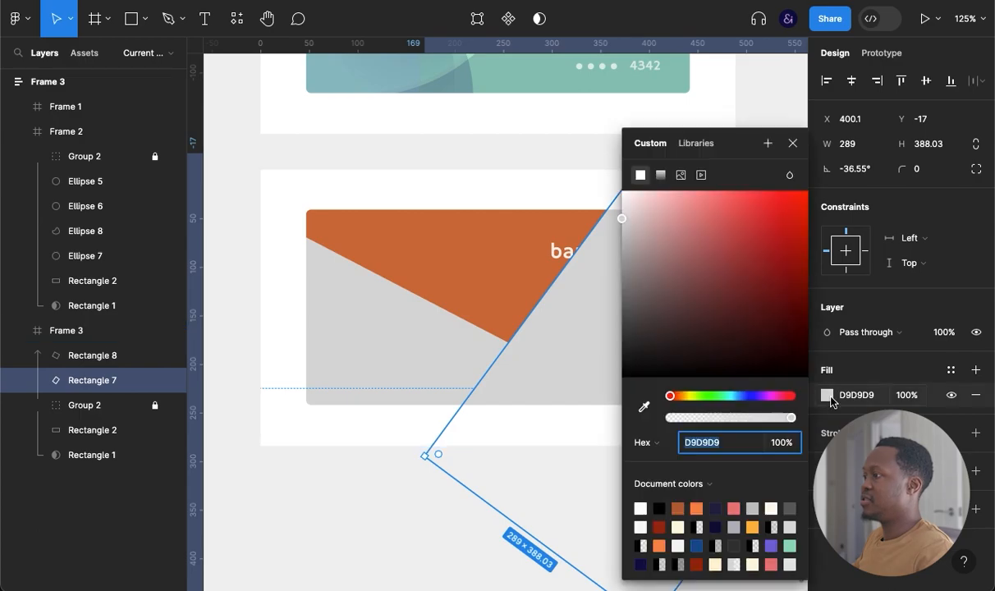
{"action": "left_click", "coordinate": [660, 176]}
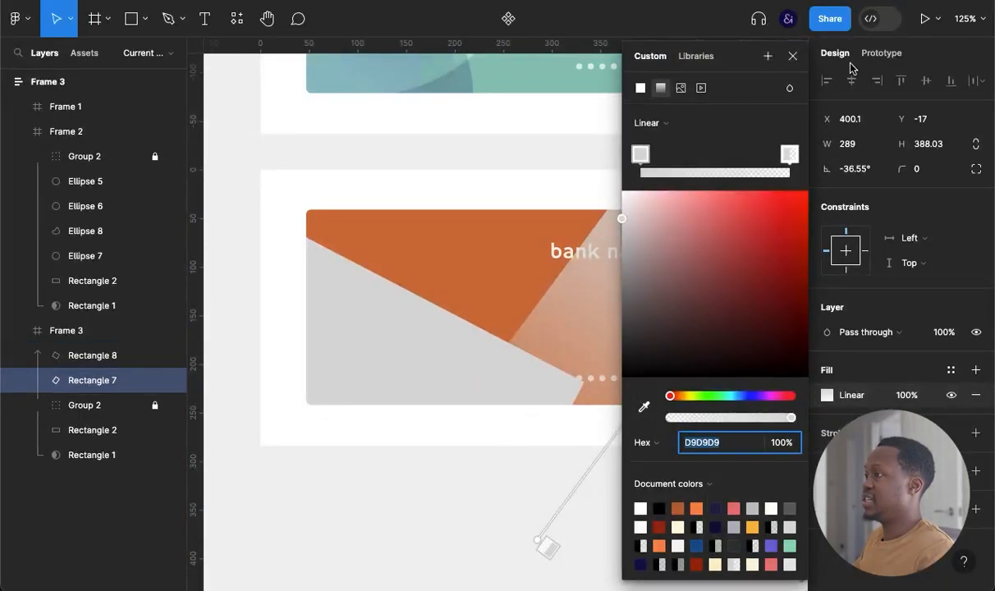
{"action": "left_click", "coordinate": [791, 58]}
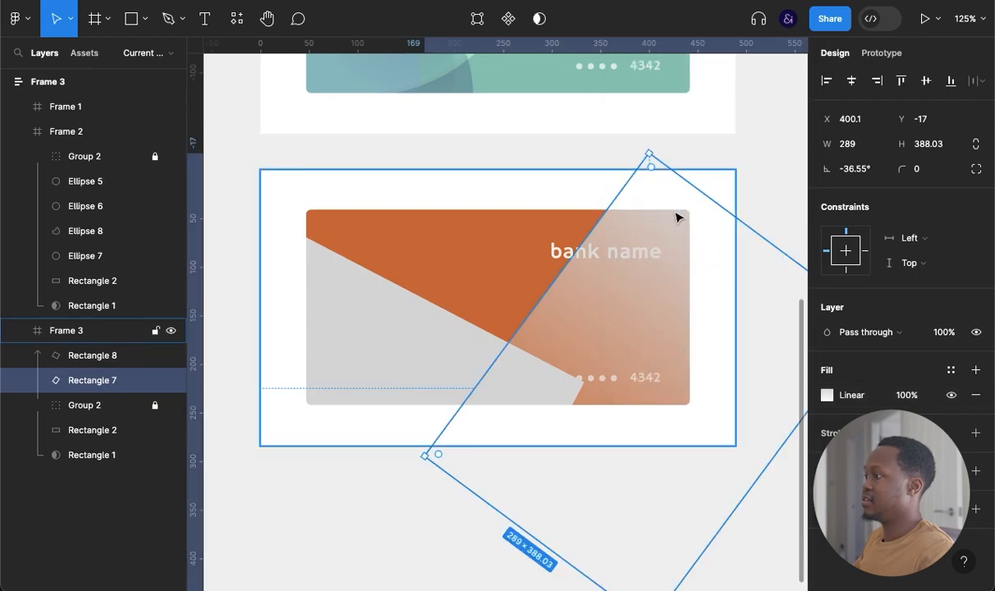
- Change the fill of the tilted rectangle at the card's lower left to a linear gradient
{"action": "left_click", "coordinate": [420, 334]}
{"action": "left_click", "coordinate": [835, 397]}
{"action": "left_click", "coordinate": [826, 397]}
{"action": "left_click", "coordinate": [660, 170]}
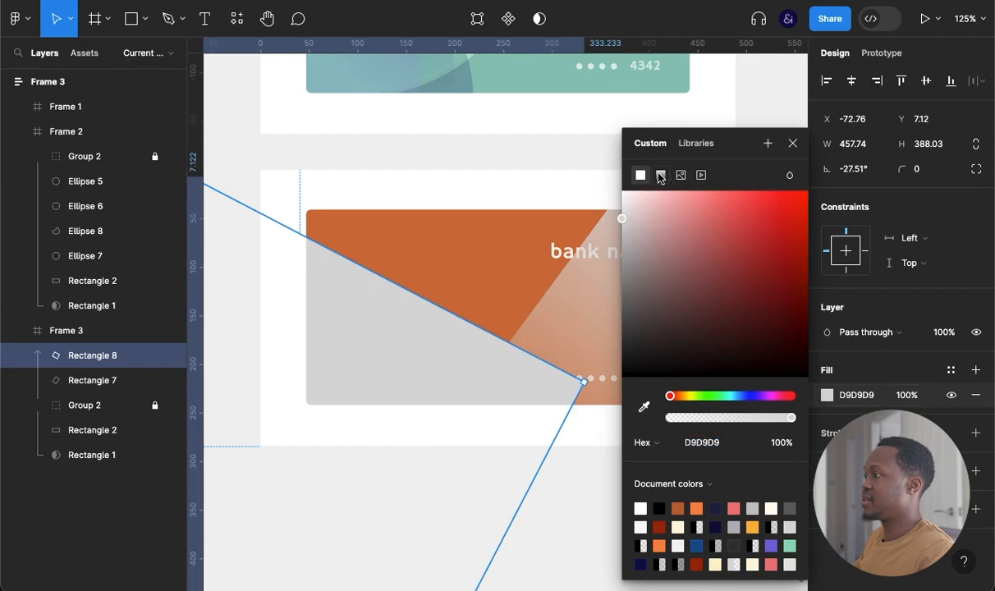
{"action": "left_click", "coordinate": [589, 474]}
- Bring the right tilted rectangle in front of the other one and set its gradient from dark red 570F0F to opaque bright red
{"action": "left_click", "coordinate": [575, 344]}
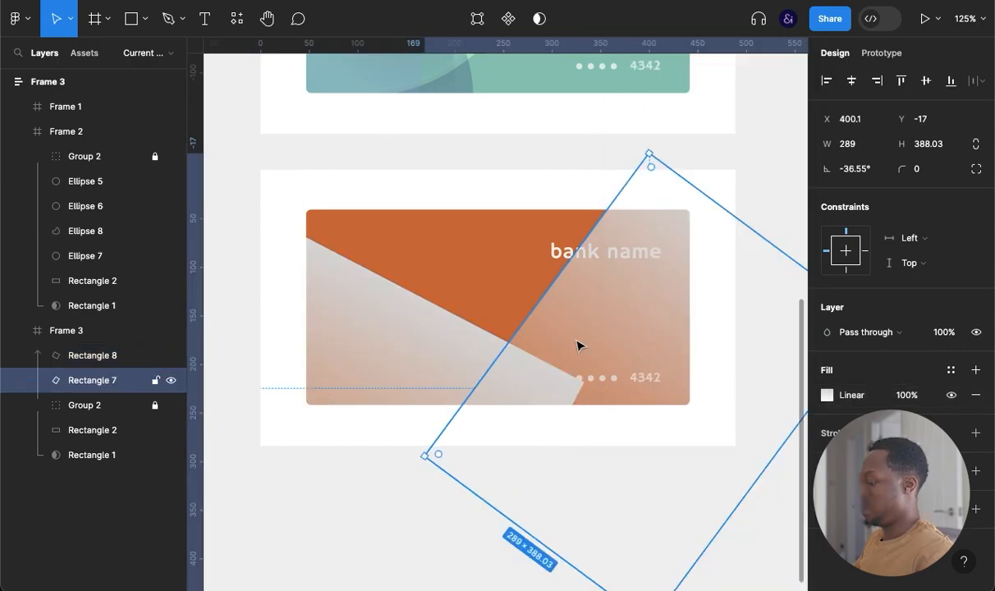
{"action": "key", "text": "super+bracketright"}
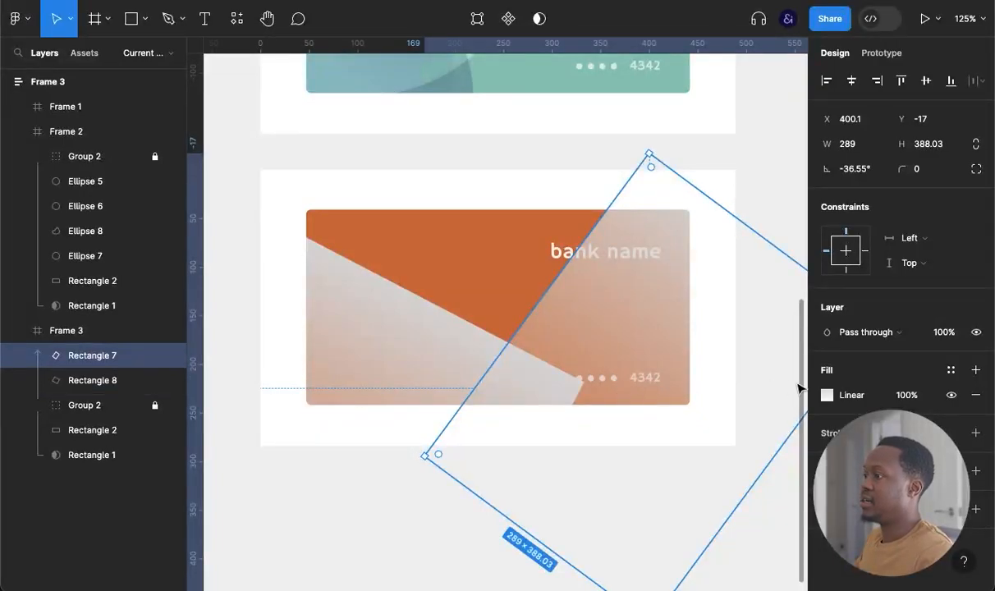
{"action": "left_click", "coordinate": [828, 395]}
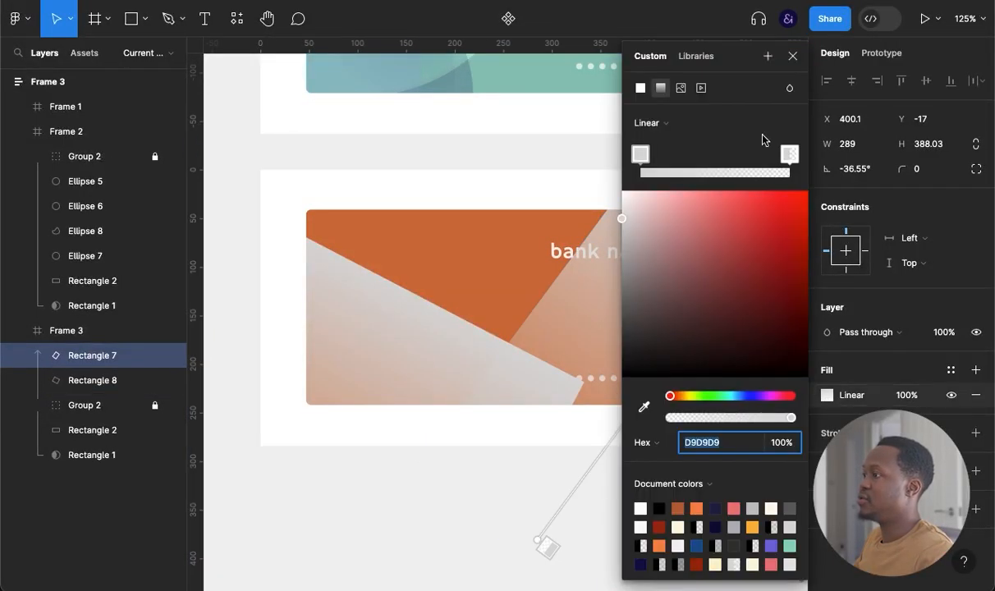
{"action": "left_click", "coordinate": [787, 155]}
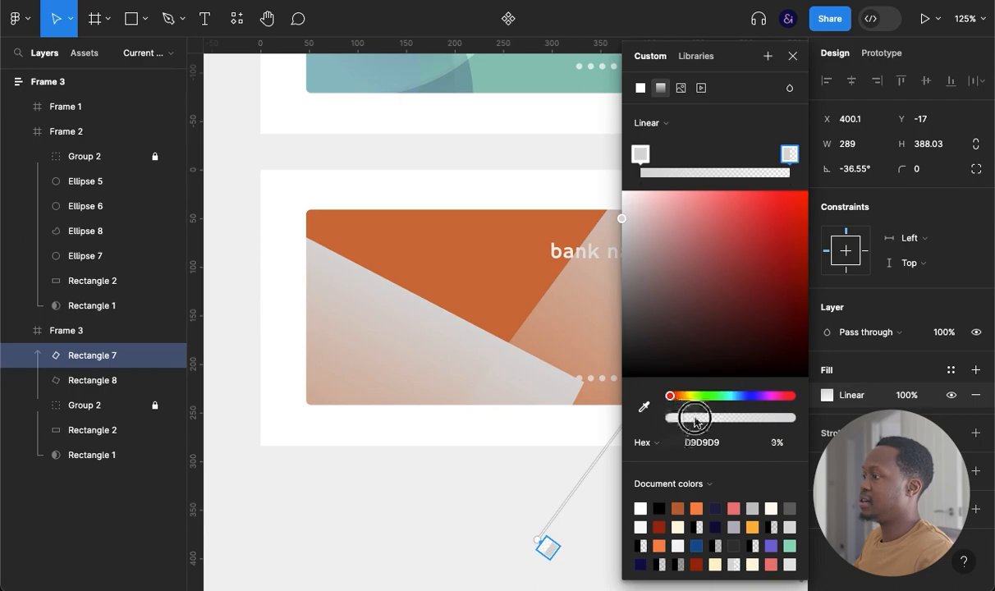
{"action": "left_click_drag", "start_coordinate": [693, 416], "coordinate": [809, 421]}
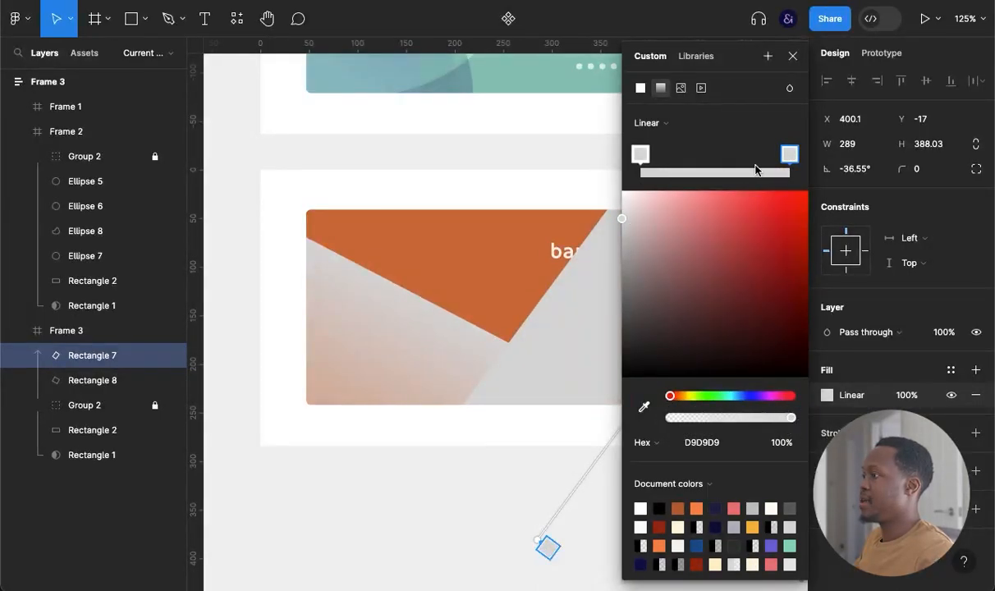
{"action": "left_click_drag", "start_coordinate": [657, 245], "coordinate": [761, 220]}
{"action": "left_click", "coordinate": [640, 154]}
{"action": "left_click_drag", "start_coordinate": [755, 360], "coordinate": [778, 323]}
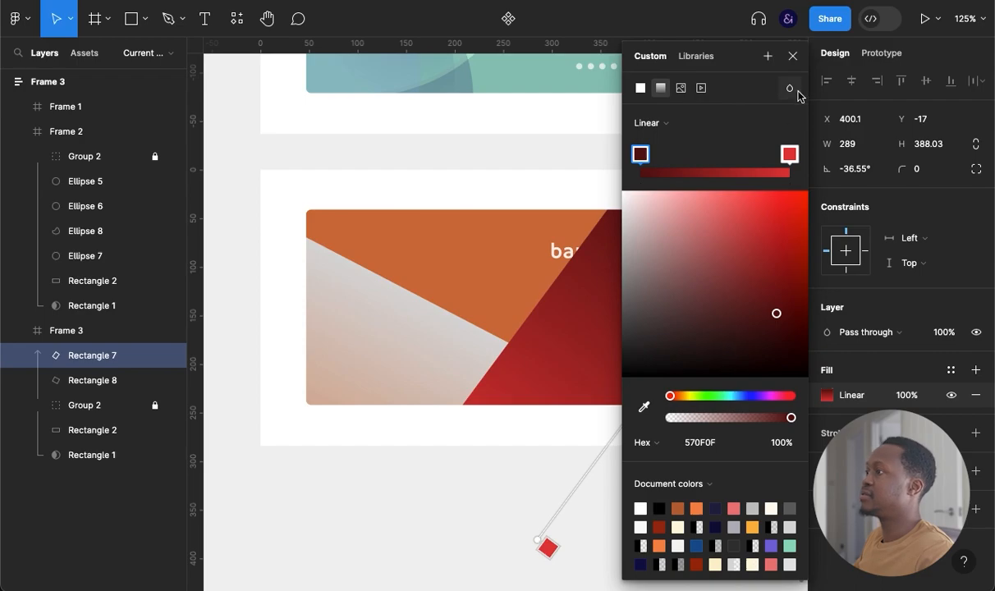
{"action": "left_click", "coordinate": [792, 56]}
{"action": "left_click", "coordinate": [747, 211]}
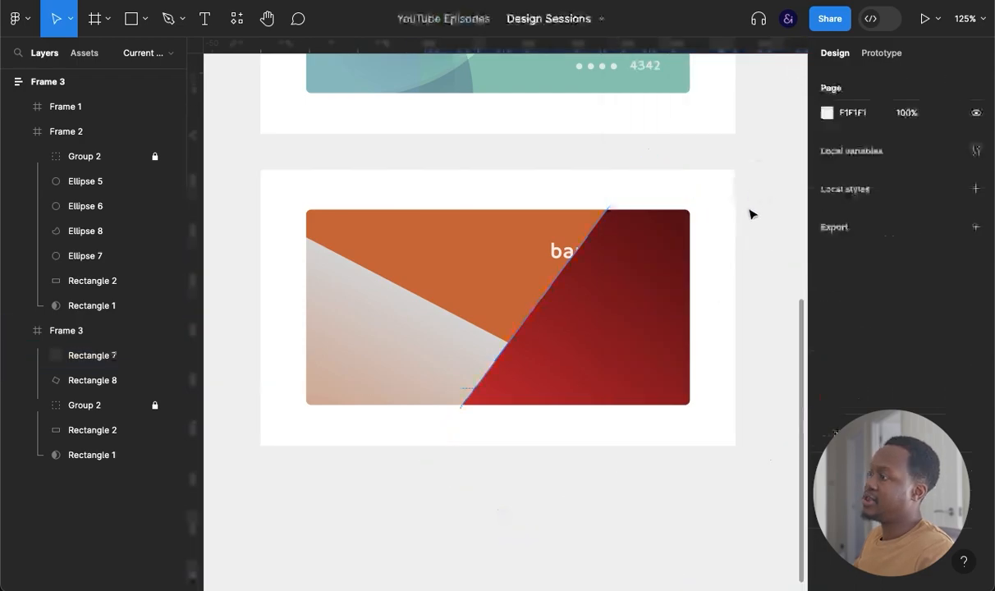
- Set the red gradient rectangle's layer blend mode to Color
{"action": "left_click", "coordinate": [653, 302]}
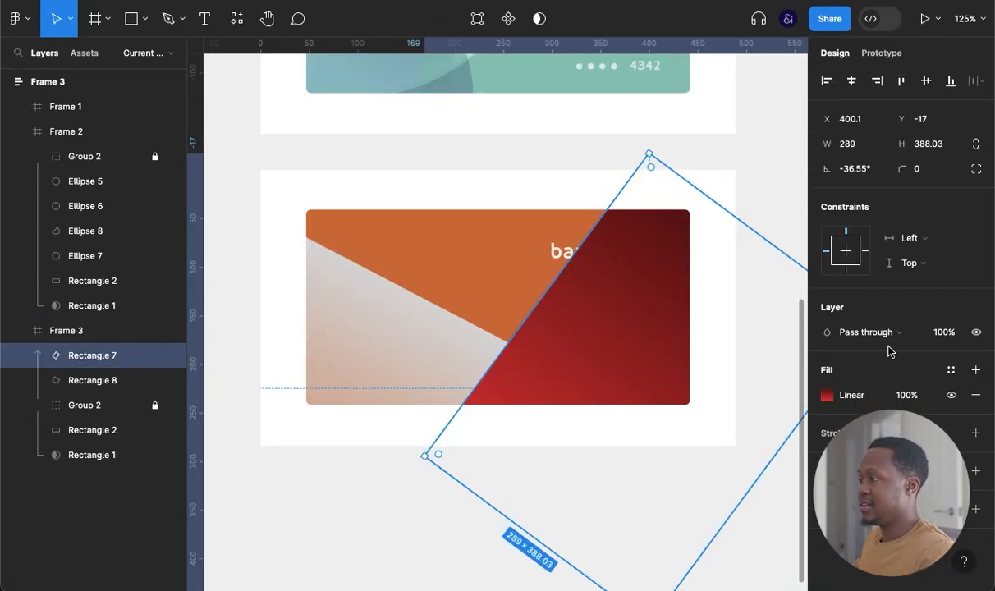
{"action": "left_click", "coordinate": [898, 334]}
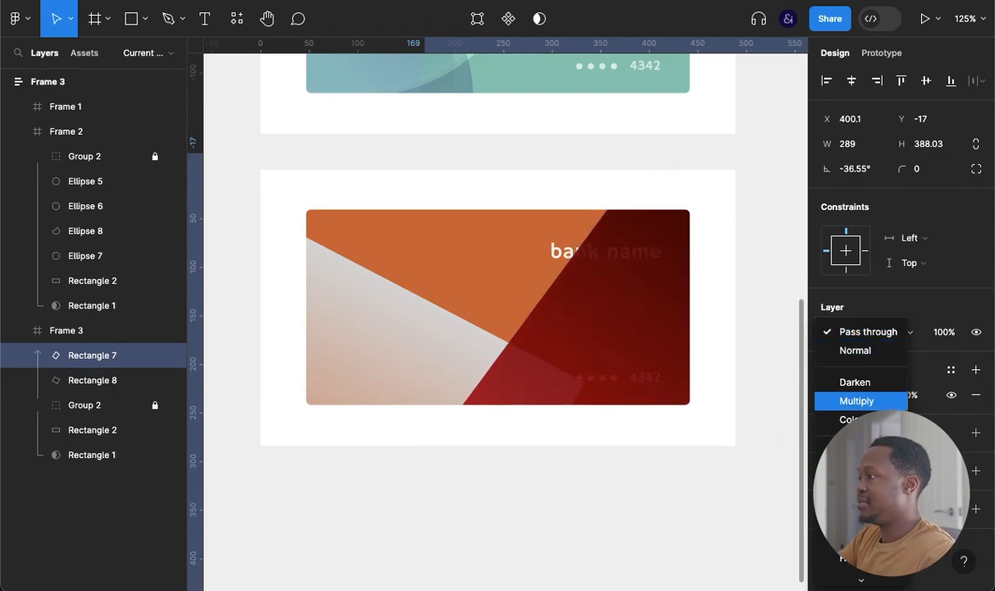
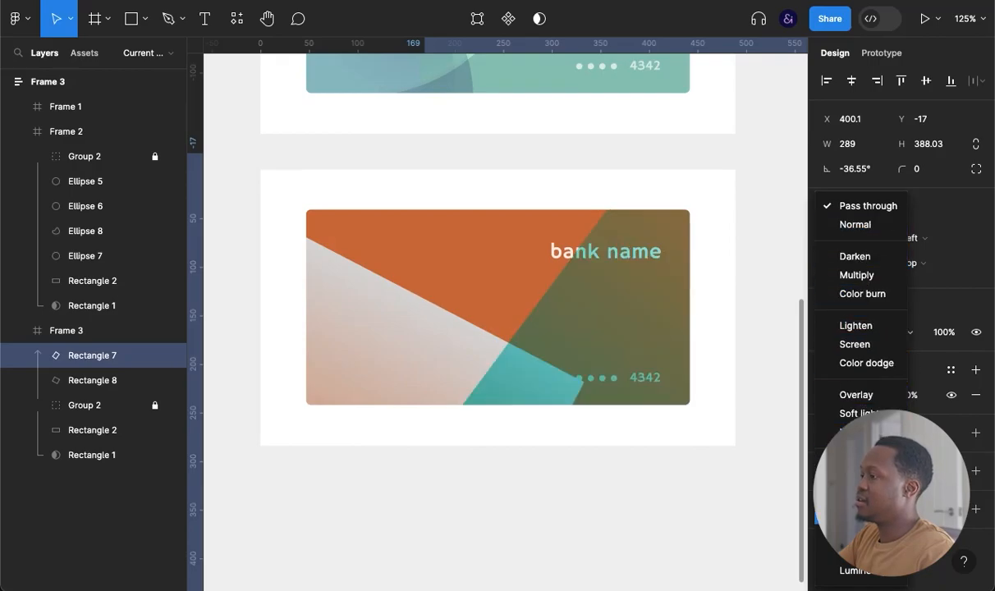
{"action": "left_click", "coordinate": [850, 552]}
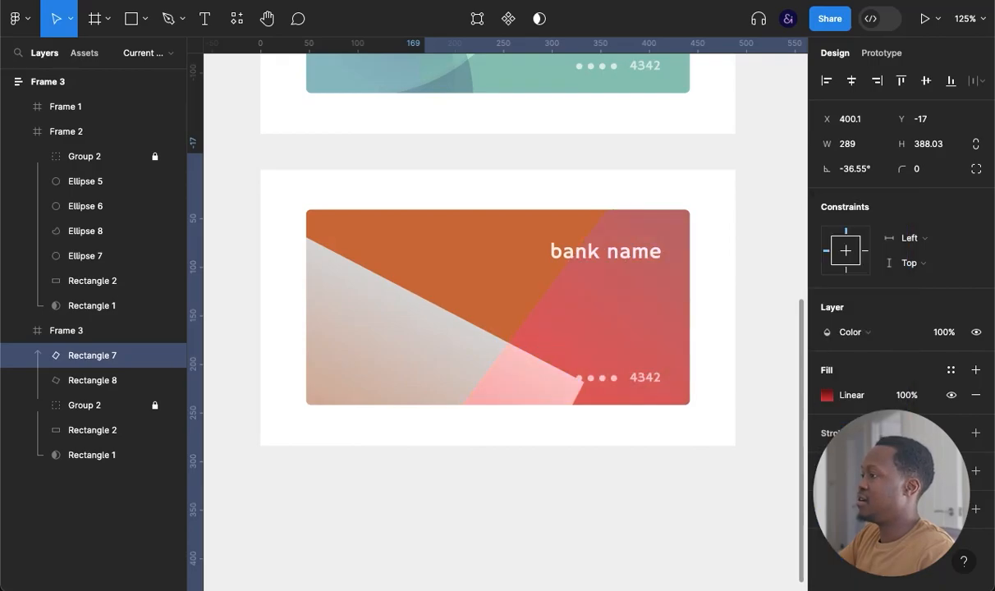
{"action": "left_click", "coordinate": [736, 571]}
- Move the card's text group, Group 2, above all the other layers in Frame 3
{"action": "left_click_drag", "start_coordinate": [97, 410], "coordinate": [101, 340]}
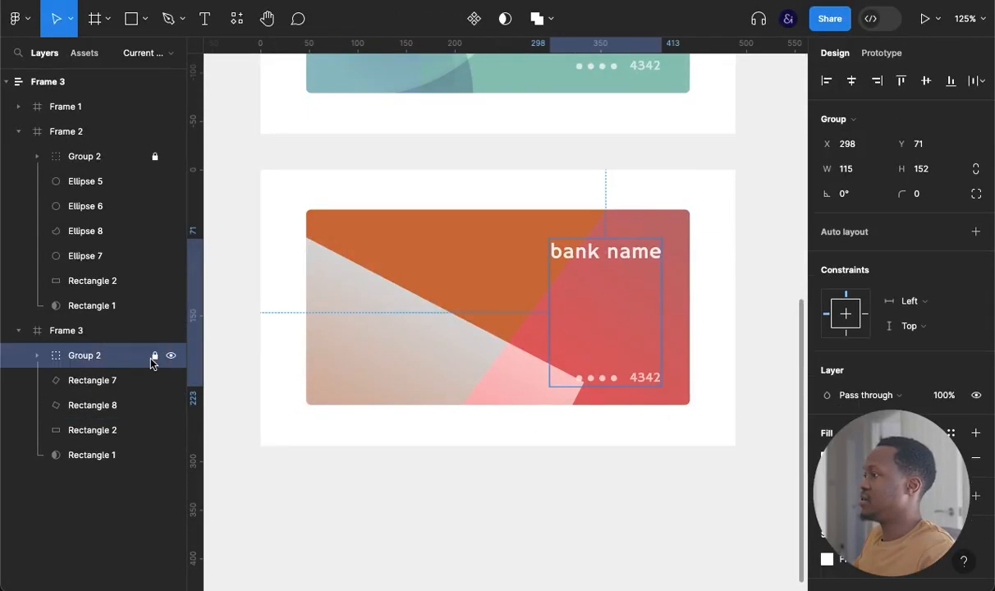
{"action": "left_click", "coordinate": [513, 507]}
- Set the end stop of the lower-left tilted rectangle's gradient to fully opaque dark blue 143852
{"action": "left_click", "coordinate": [420, 396]}
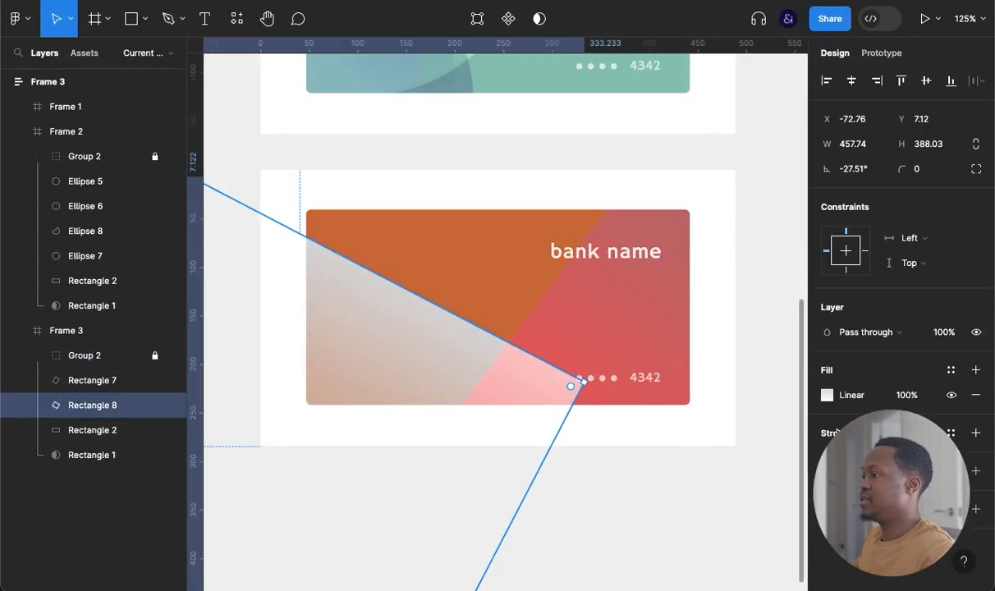
{"action": "left_click", "coordinate": [826, 397]}
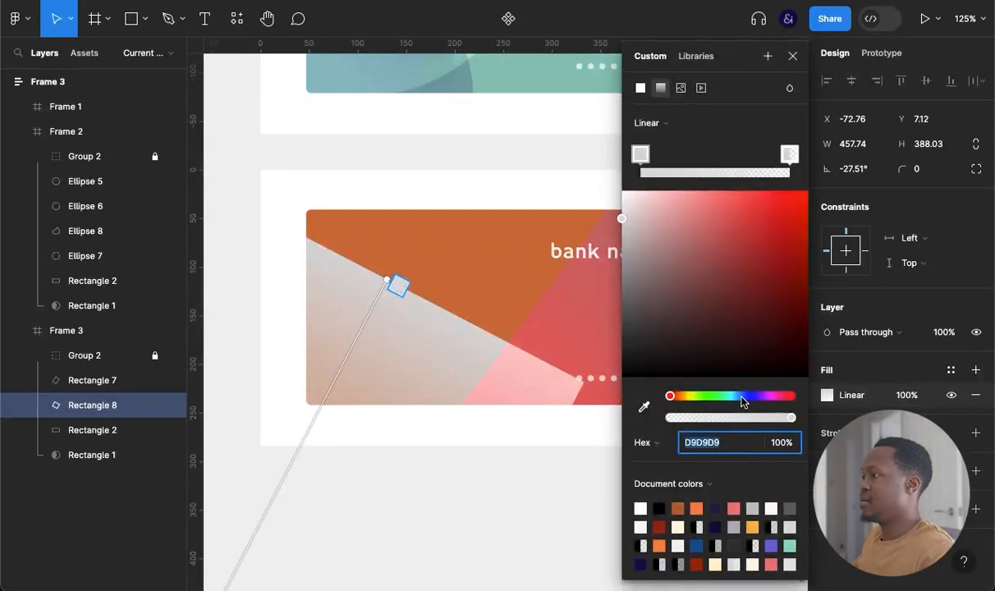
{"action": "left_click", "coordinate": [792, 159]}
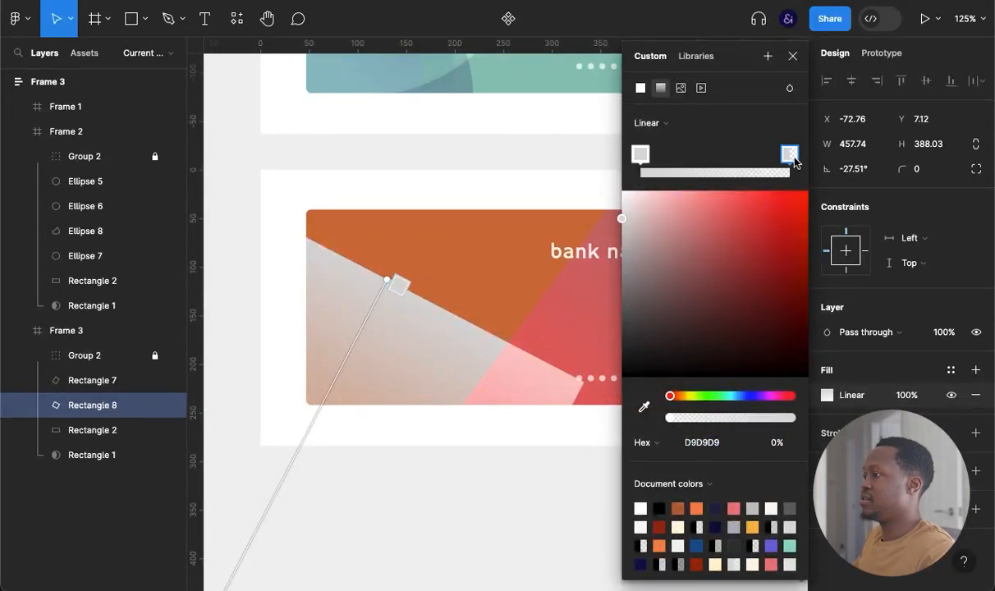
{"action": "left_click_drag", "start_coordinate": [727, 421], "coordinate": [791, 418]}
{"action": "left_click_drag", "start_coordinate": [670, 397], "coordinate": [738, 396]}
{"action": "left_click", "coordinate": [744, 278]}
{"action": "left_click", "coordinate": [762, 319]}
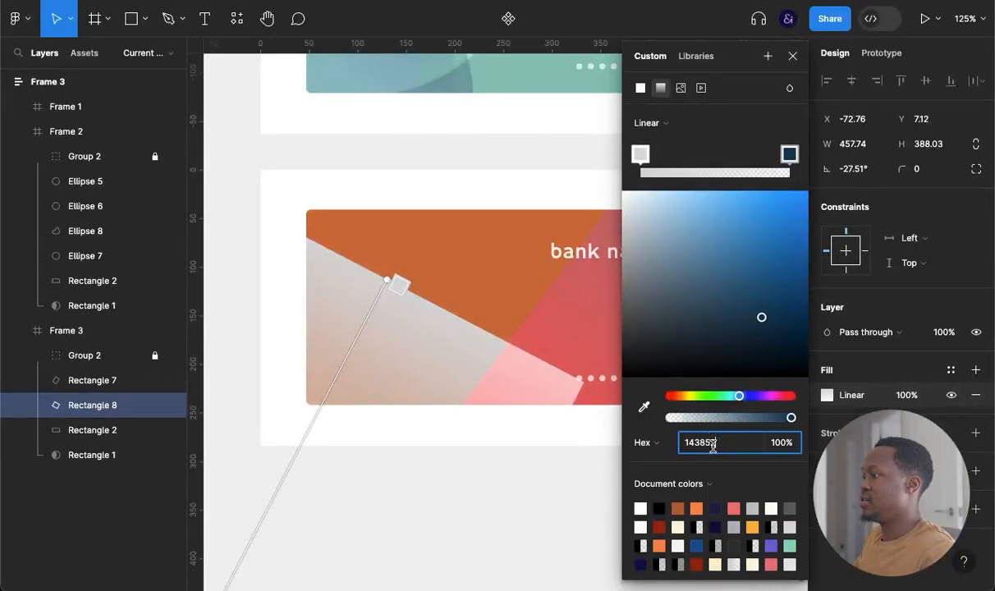
- Set the start stop of the lower-left rectangle's gradient to blue 2985C8 at 100% opacity
{"action": "left_click", "coordinate": [640, 155]}
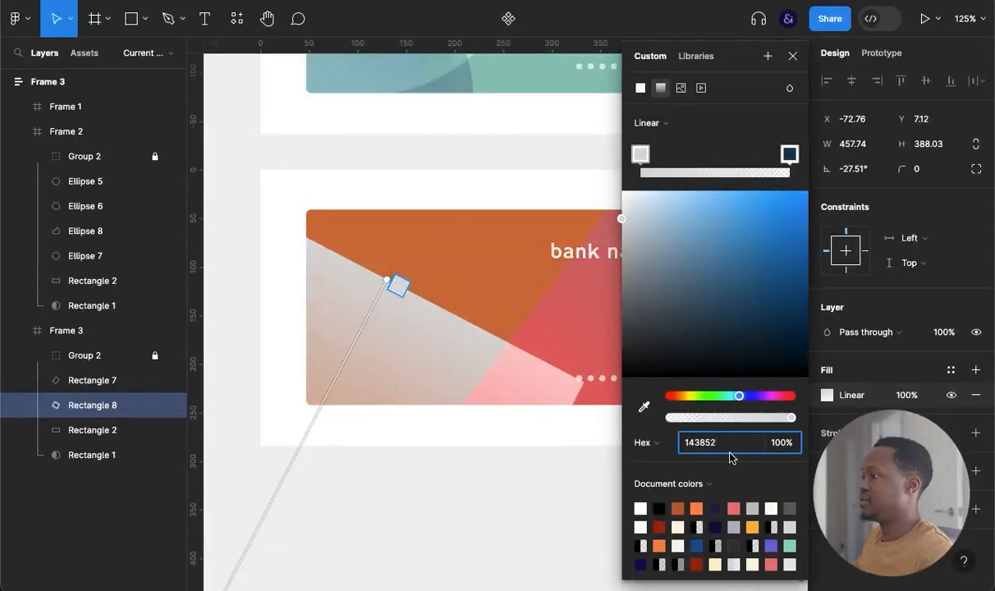
{"action": "type", "text": "143852"}
{"action": "key", "text": "Return"}
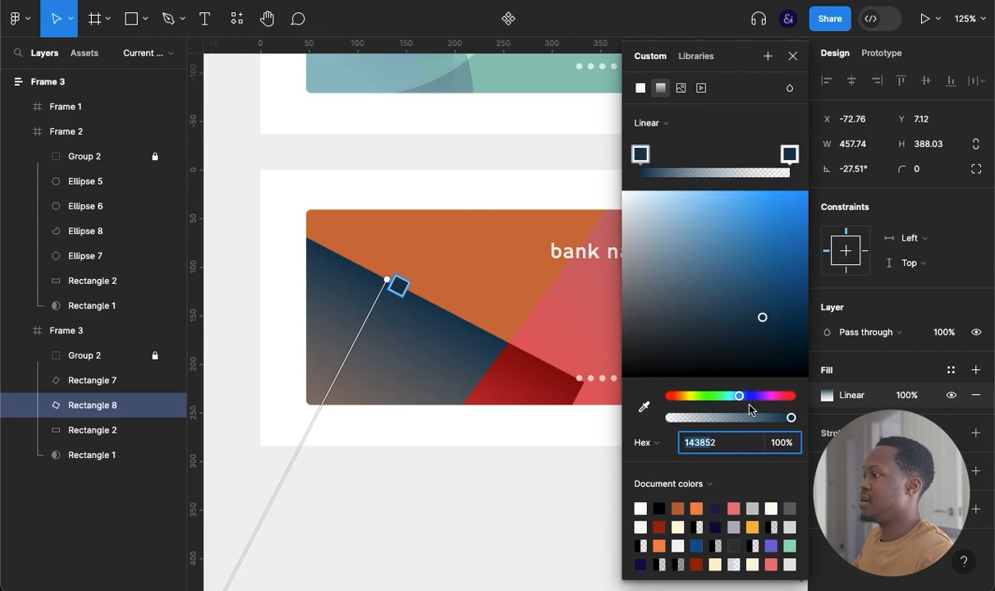
{"action": "left_click_drag", "start_coordinate": [760, 322], "coordinate": [770, 237]}
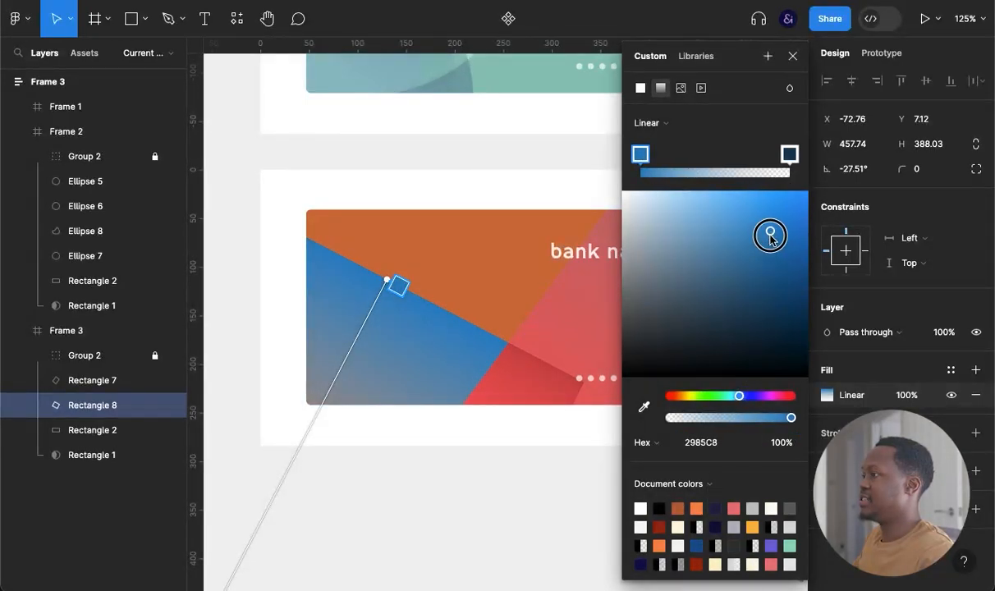
{"action": "left_click", "coordinate": [793, 156]}
{"action": "left_click_drag", "start_coordinate": [793, 423], "coordinate": [806, 392]}
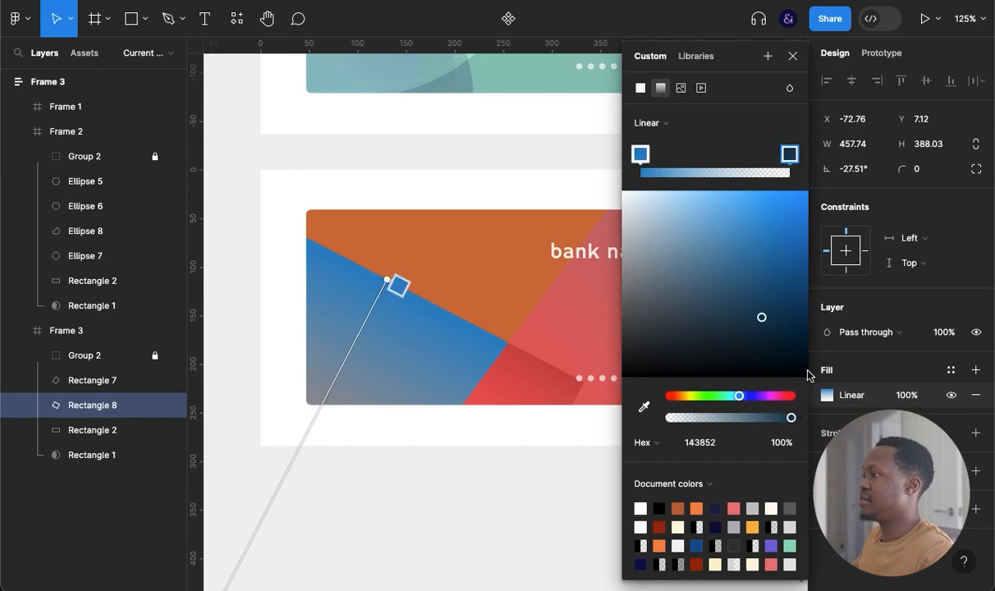
{"action": "left_click", "coordinate": [638, 156]}
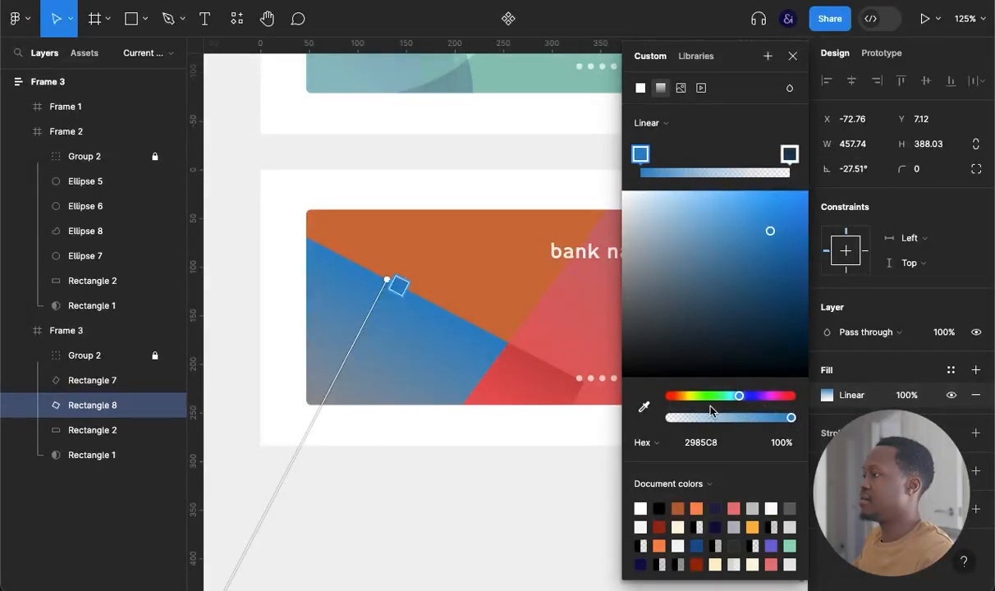
{"action": "left_click", "coordinate": [793, 60]}
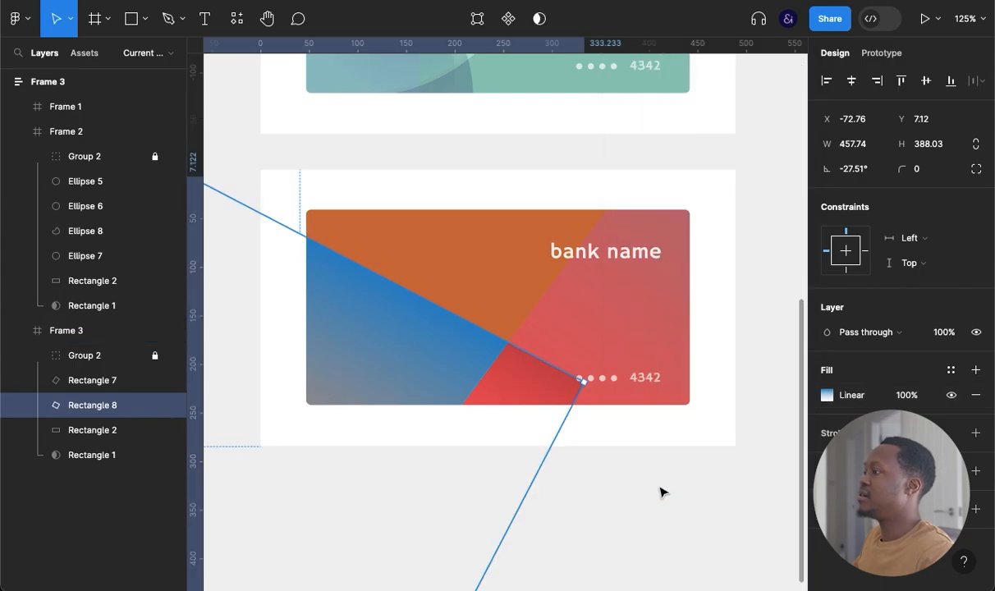
- Move the blue tilted rectangle to X -73.78, Y -21 so its upper edge meets the card's top-left corner
{"action": "left_click", "coordinate": [659, 493]}
{"action": "left_click", "coordinate": [396, 354]}
{"action": "left_click_drag", "start_coordinate": [395, 354], "coordinate": [295, 338]}
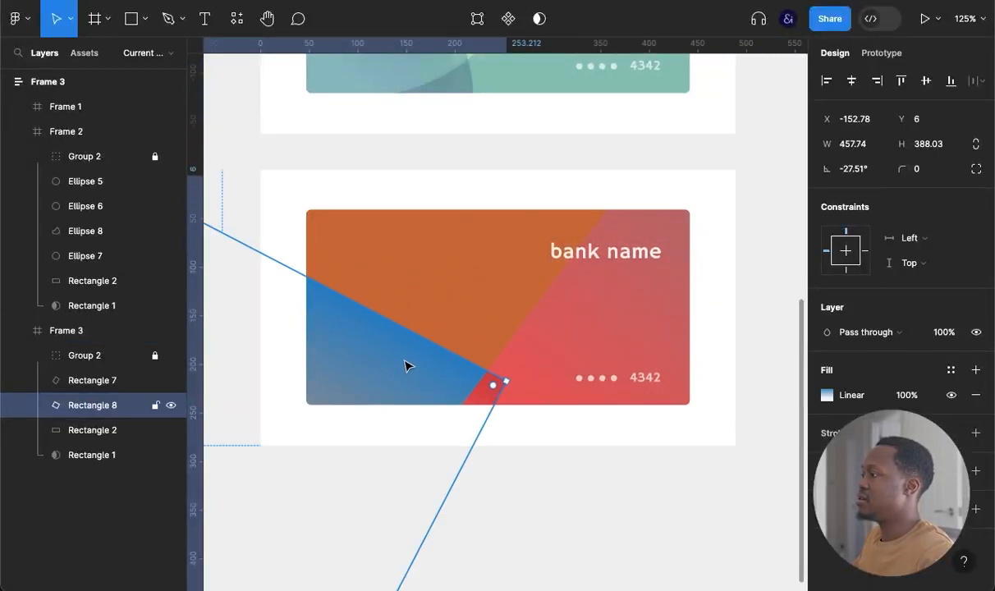
{"action": "left_click_drag", "start_coordinate": [418, 343], "coordinate": [507, 362]}
- Make the gradient's grey D9D9D9 end stop fully opaque and recolour the overlapping dark blue end stop to 2985C8
{"action": "left_click", "coordinate": [828, 395]}
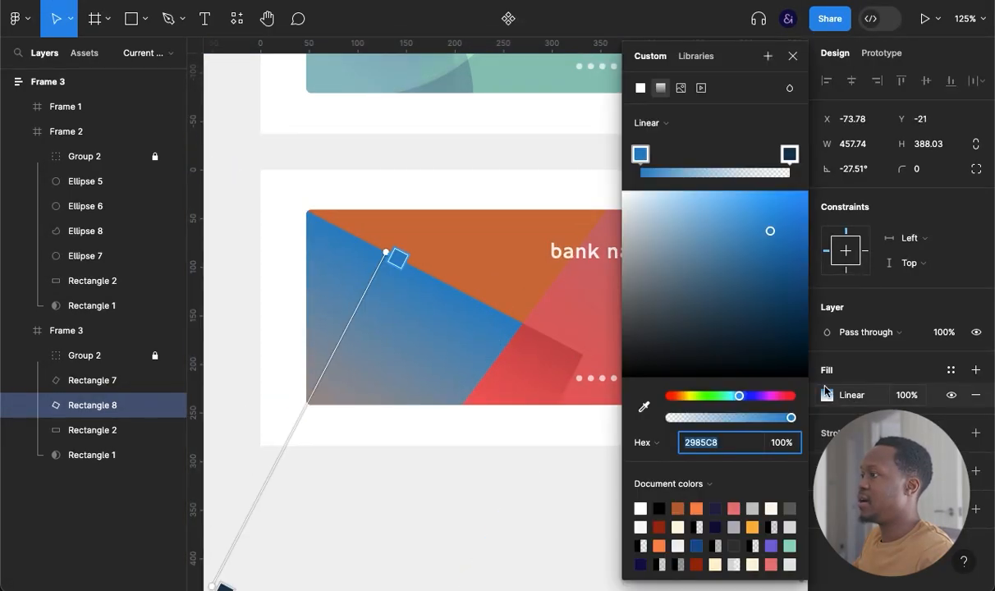
{"action": "left_click", "coordinate": [792, 154]}
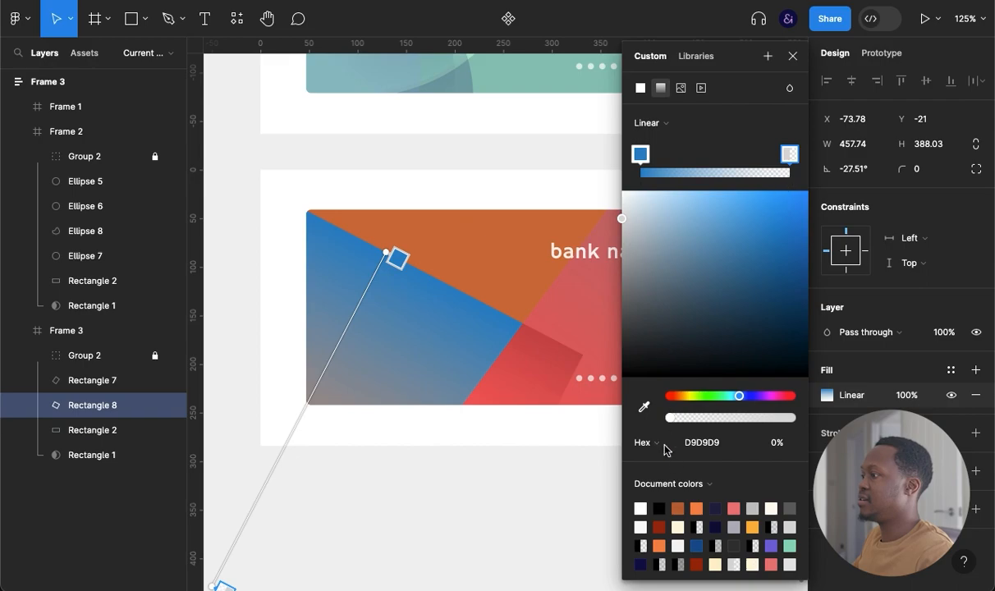
{"action": "left_click_drag", "start_coordinate": [681, 422], "coordinate": [823, 420]}
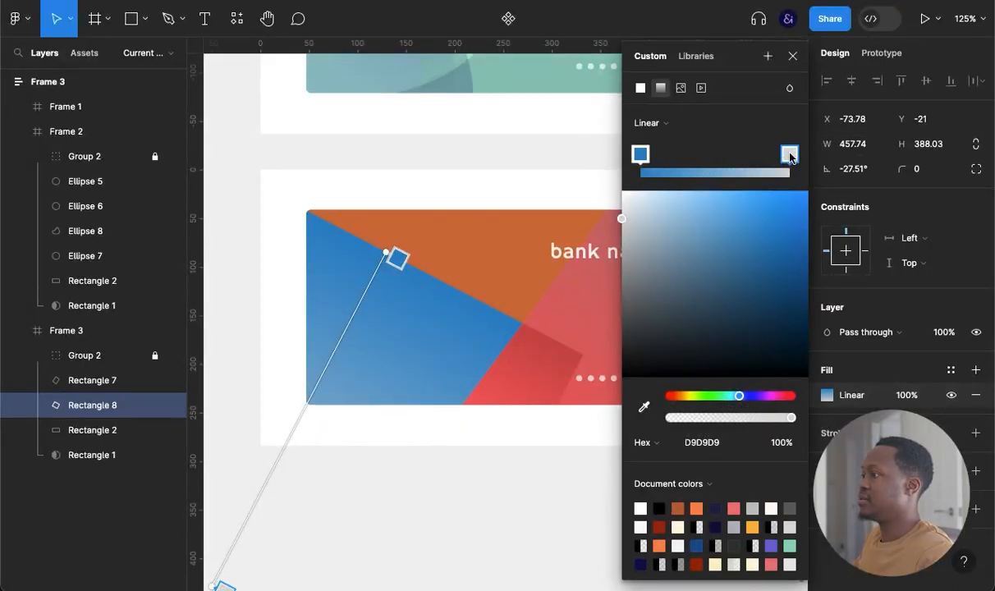
{"action": "left_click", "coordinate": [641, 156]}
{"action": "left_click", "coordinate": [693, 440]}
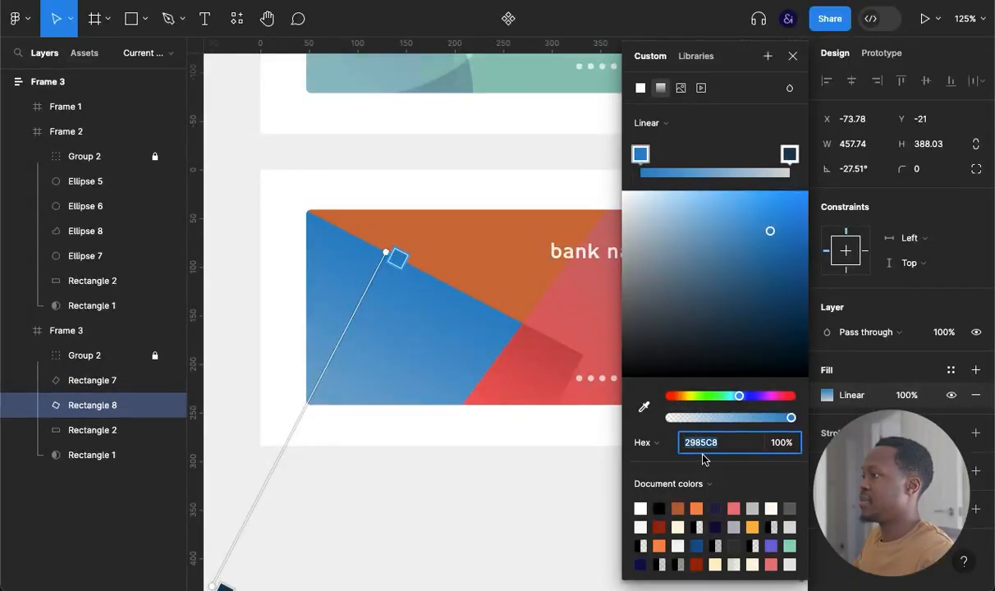
{"action": "left_click", "coordinate": [791, 155]}
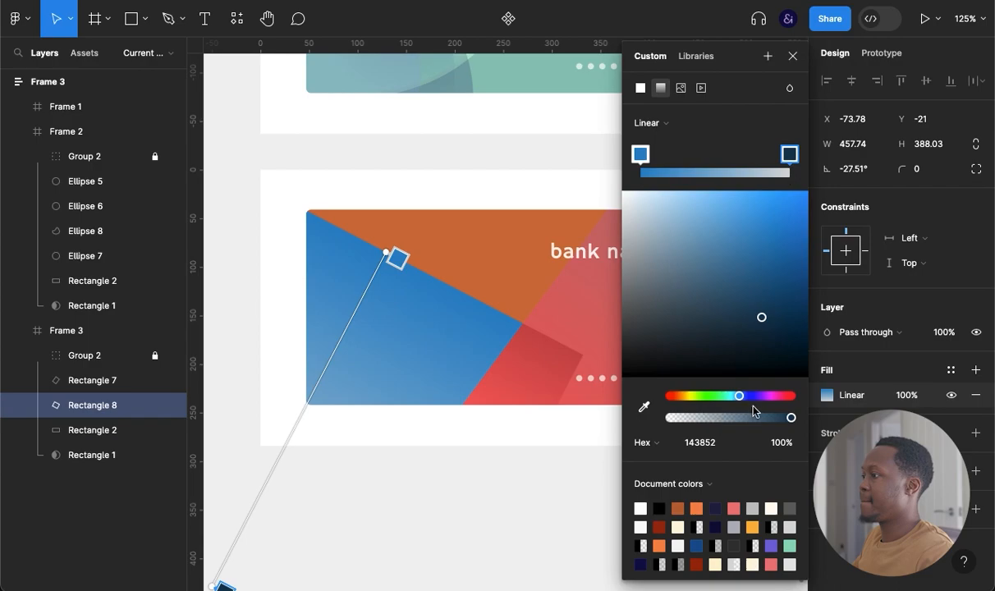
{"action": "left_click", "coordinate": [702, 442]}
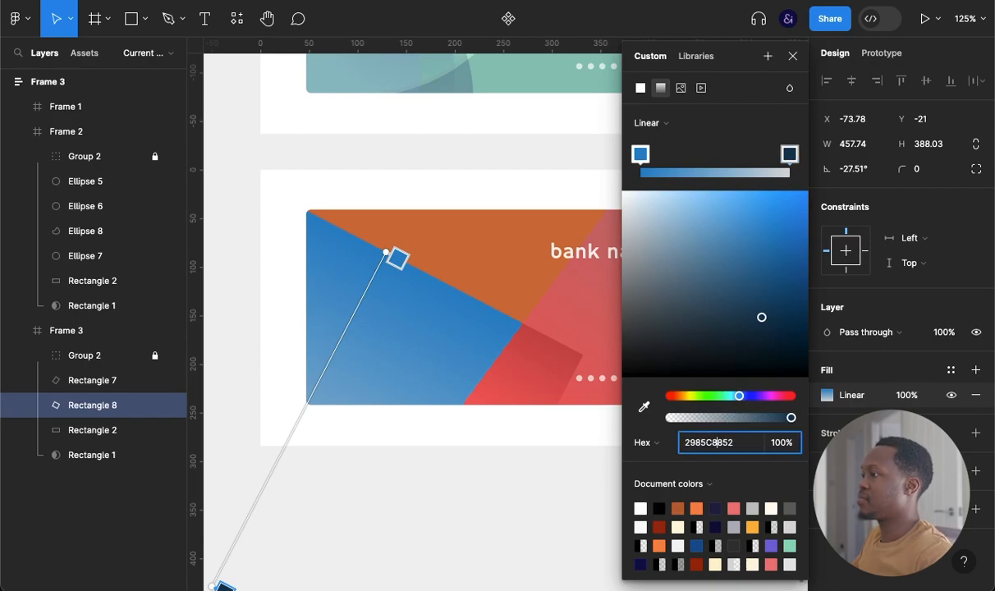
{"action": "key", "text": "Return"}
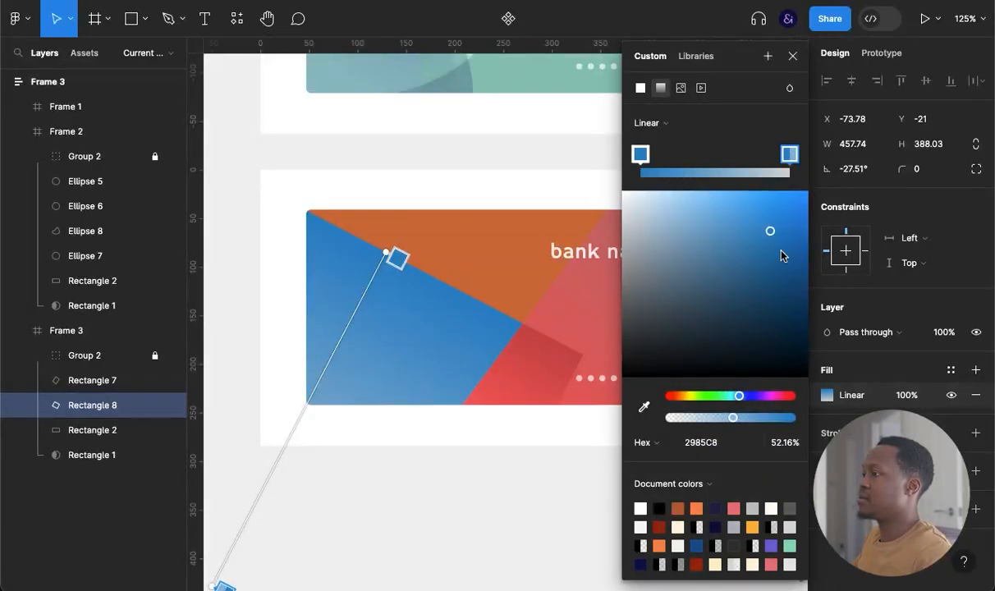
- Delete the overlapping grey D9D9D9 stop from the blue rectangle's gradient, keeping the blue stop at the far end
{"action": "left_click_drag", "start_coordinate": [788, 154], "coordinate": [693, 145]}
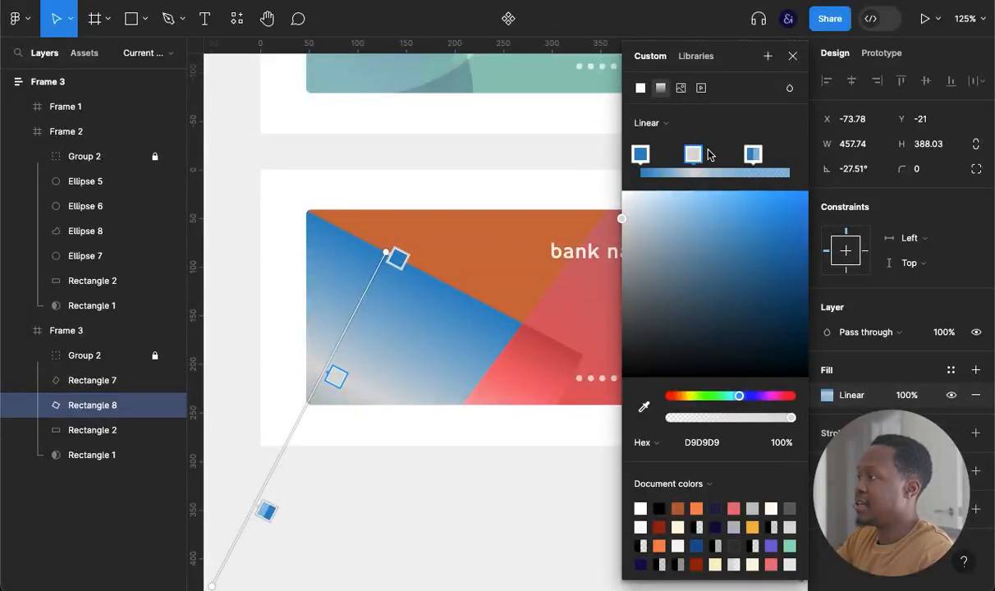
{"action": "key", "text": "Delete"}
{"action": "left_click_drag", "start_coordinate": [752, 162], "coordinate": [806, 162]}
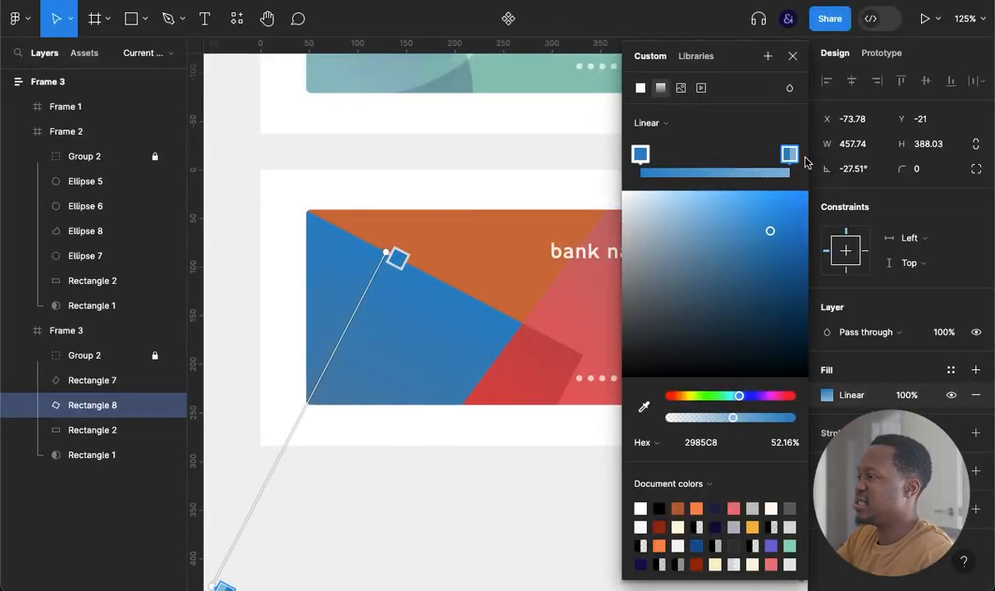
- Set the gradient's end stop to 100% opacity and darken it to navy 133147
{"action": "left_click_drag", "start_coordinate": [736, 419], "coordinate": [812, 424]}
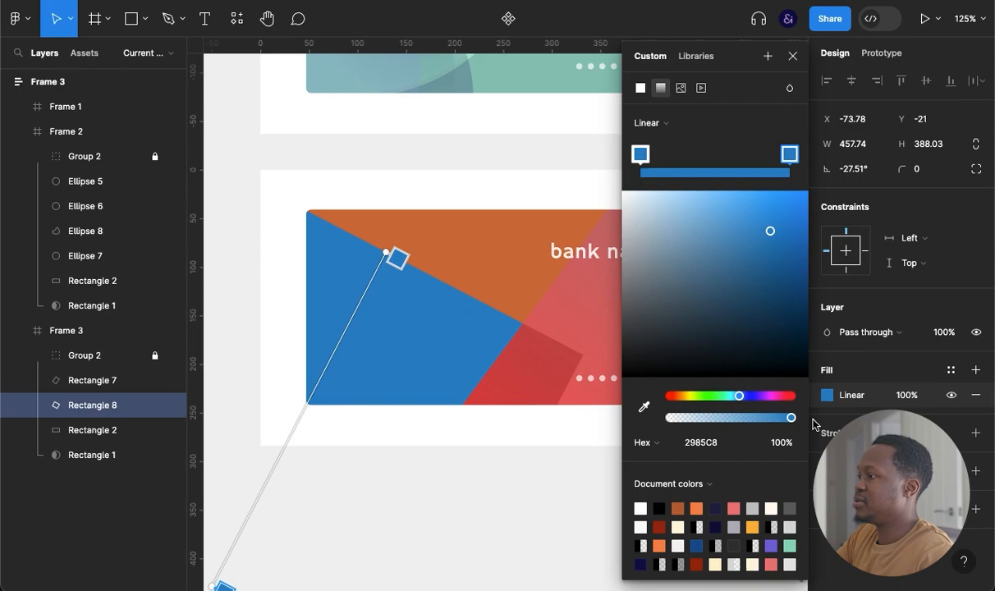
{"action": "left_click_drag", "start_coordinate": [771, 237], "coordinate": [767, 349]}
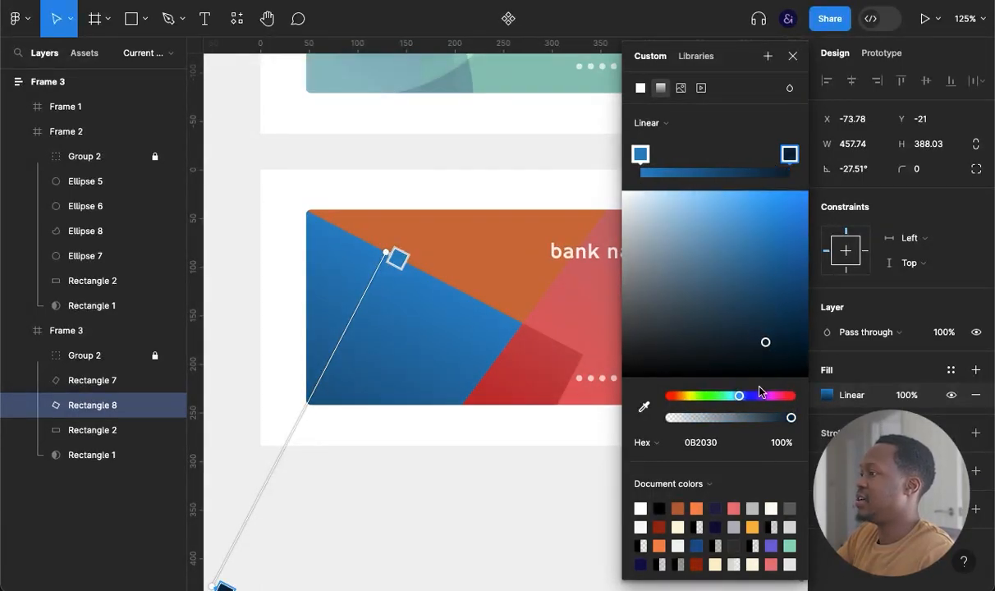
{"action": "left_click_drag", "start_coordinate": [767, 346], "coordinate": [757, 325]}
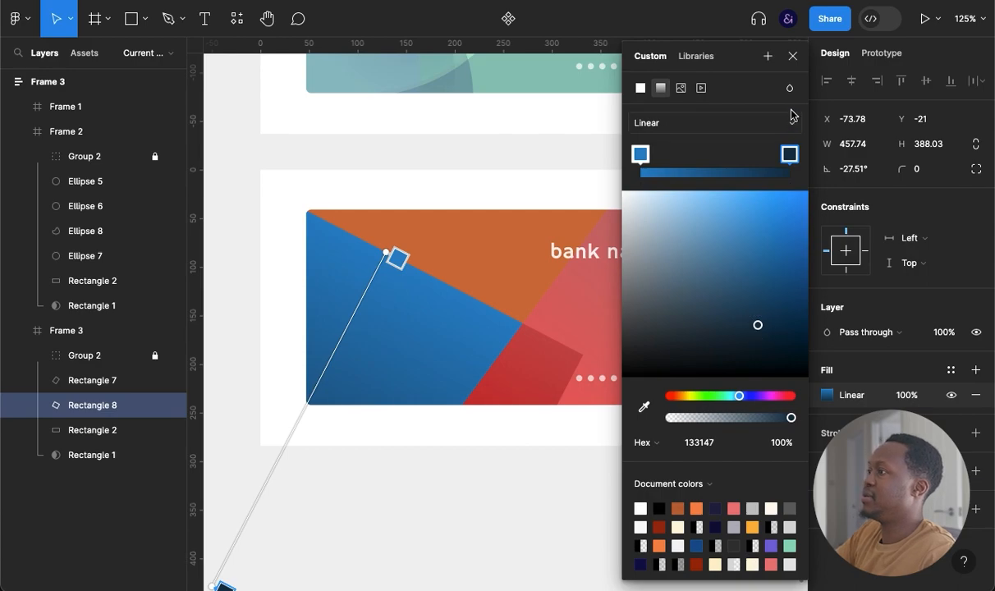
{"action": "left_click", "coordinate": [792, 56]}
{"action": "left_click", "coordinate": [719, 484]}
- Reduce the blue tilted rectangle's height to about 169 and place it at about X -48, Y 12 across the card's lower left
{"action": "left_click_drag", "start_coordinate": [442, 351], "coordinate": [349, 388]}
{"action": "left_click_drag", "start_coordinate": [399, 333], "coordinate": [390, 344]}
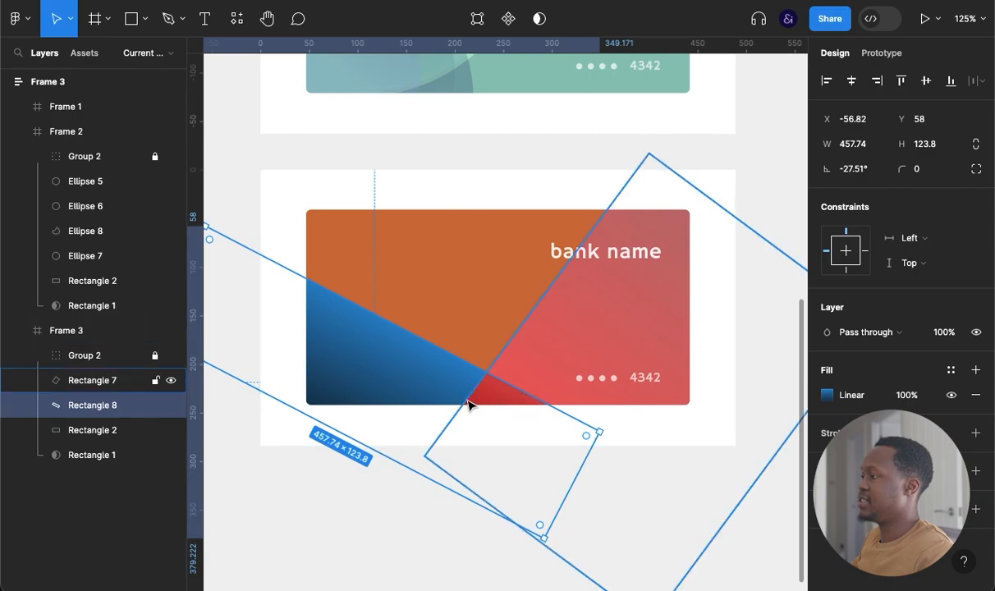
{"action": "left_click_drag", "start_coordinate": [362, 371], "coordinate": [361, 331]}
{"action": "left_click_drag", "start_coordinate": [394, 295], "coordinate": [522, 289]}
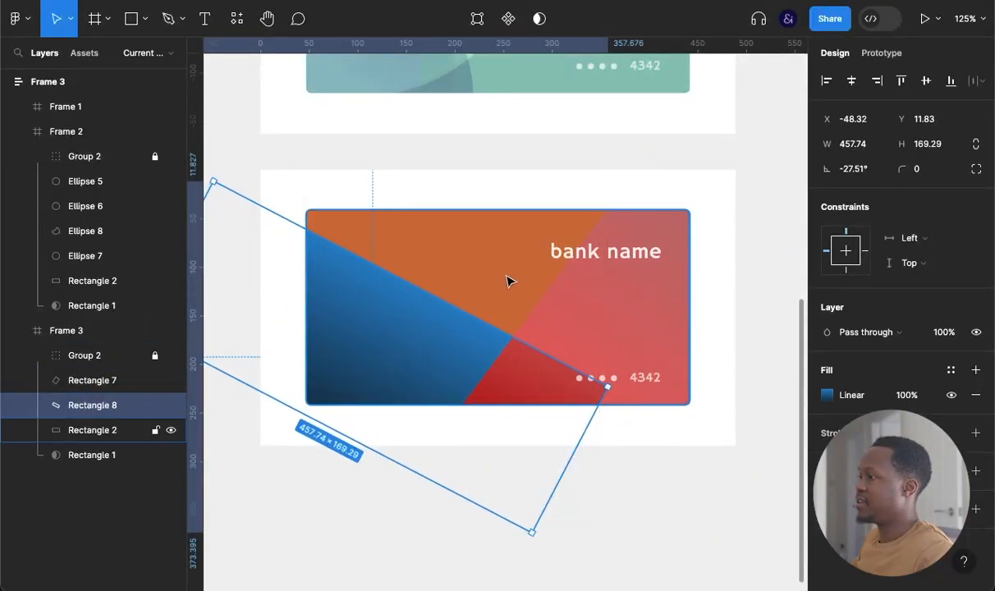
- Set the blue gradient rectangle's layer blend mode to Luminosity
{"action": "left_click", "coordinate": [506, 281]}
{"action": "left_click", "coordinate": [451, 346]}
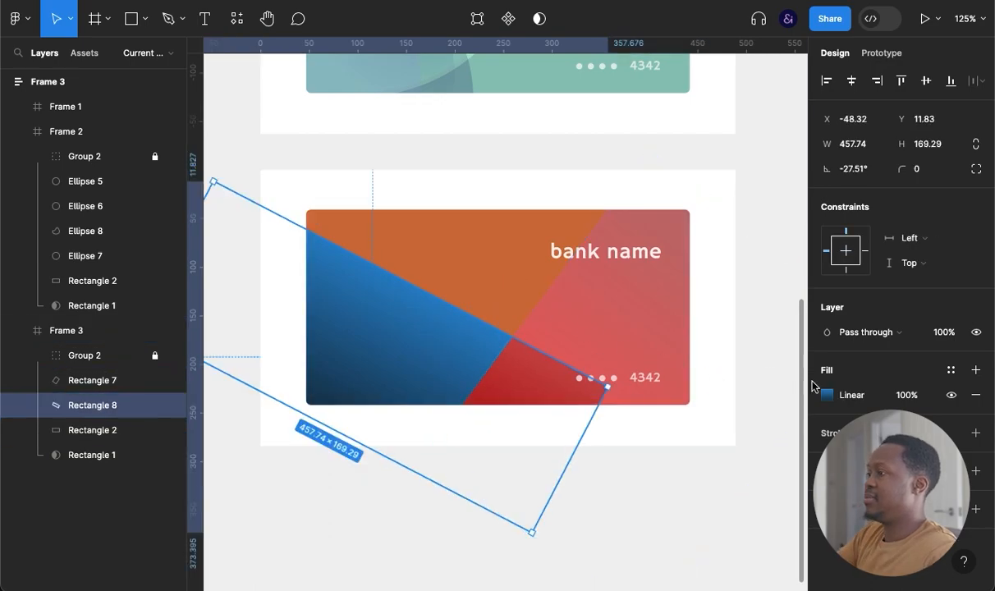
{"action": "left_click", "coordinate": [873, 339]}
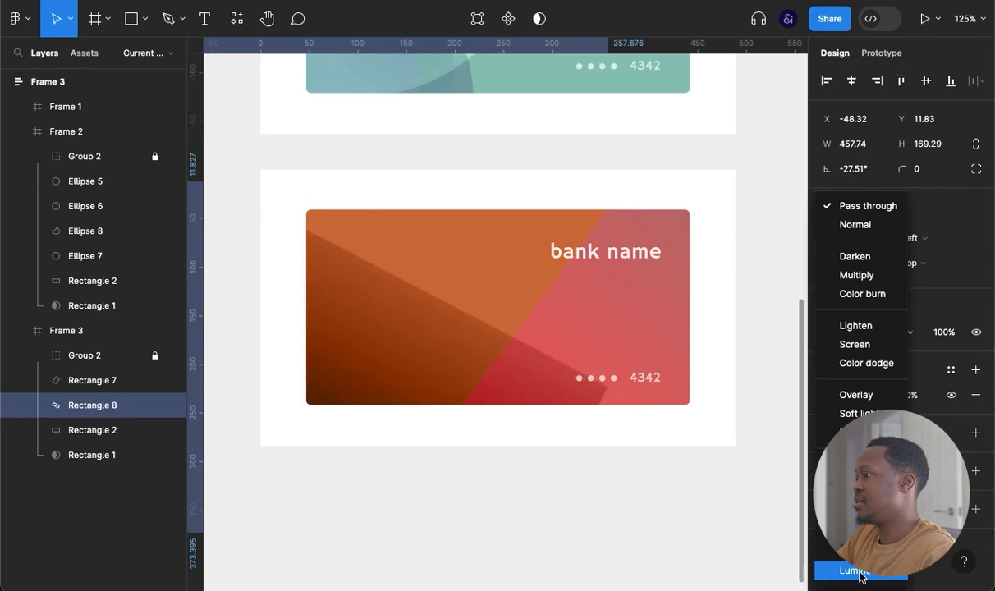
{"action": "left_click", "coordinate": [859, 577]}
{"action": "left_click", "coordinate": [669, 540]}
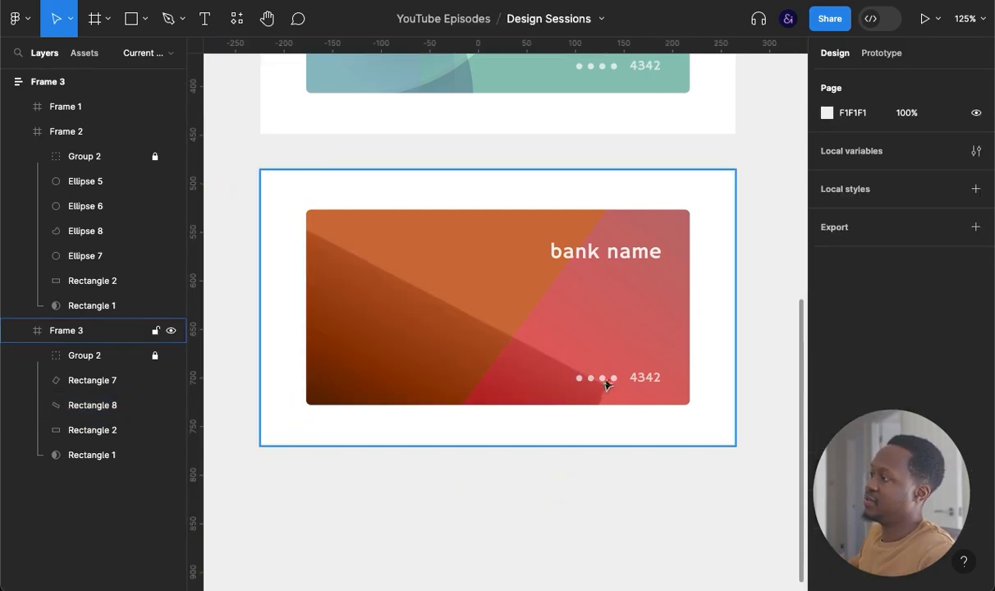
- Change the fill of the orange card base, Rectangle 2, to red CF3F3F
{"action": "left_click", "coordinate": [492, 281]}
{"action": "left_click", "coordinate": [827, 395]}
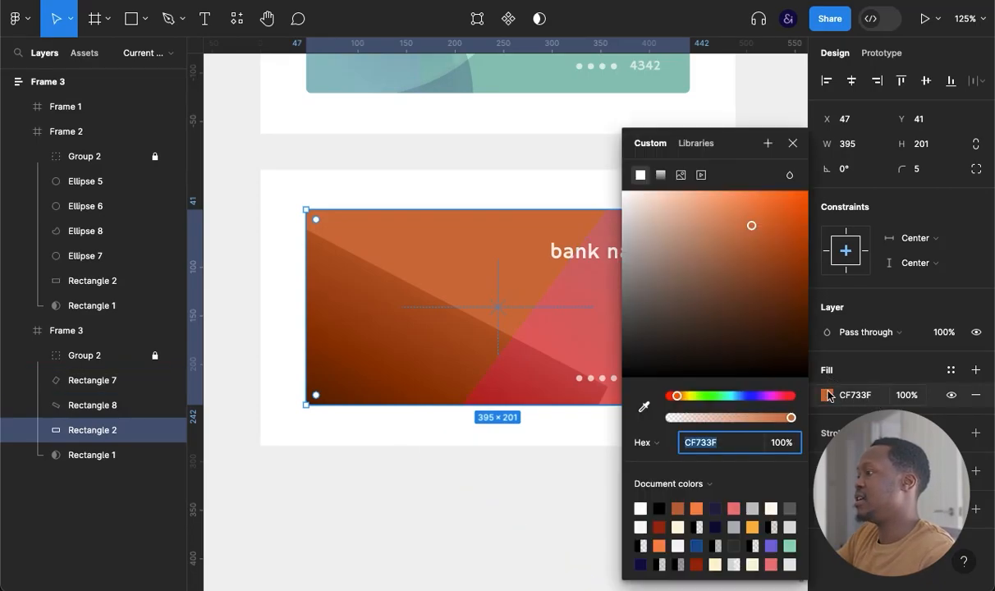
{"action": "left_click_drag", "start_coordinate": [677, 399], "coordinate": [794, 410]}
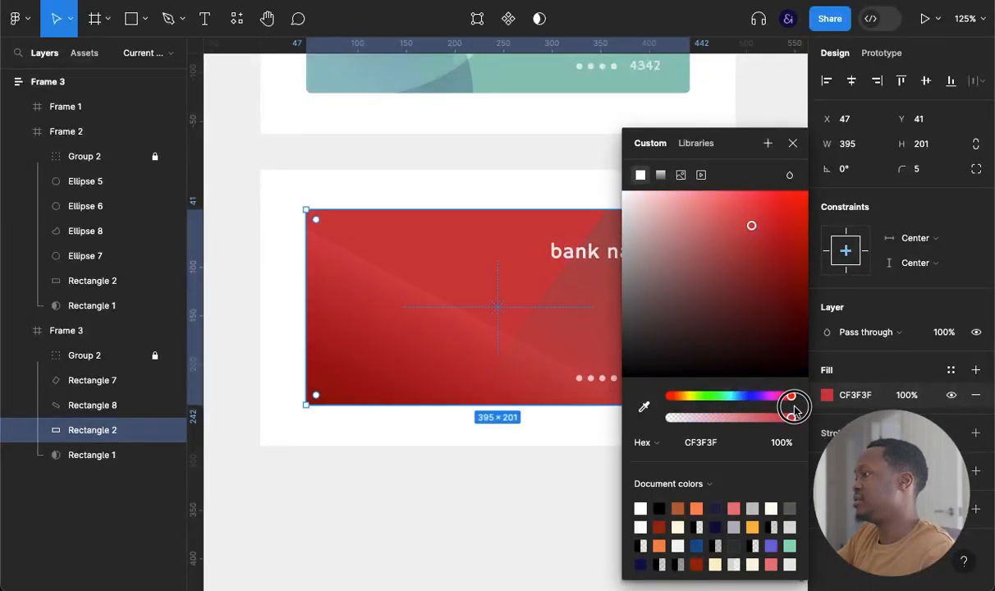
{"action": "left_click", "coordinate": [792, 144]}
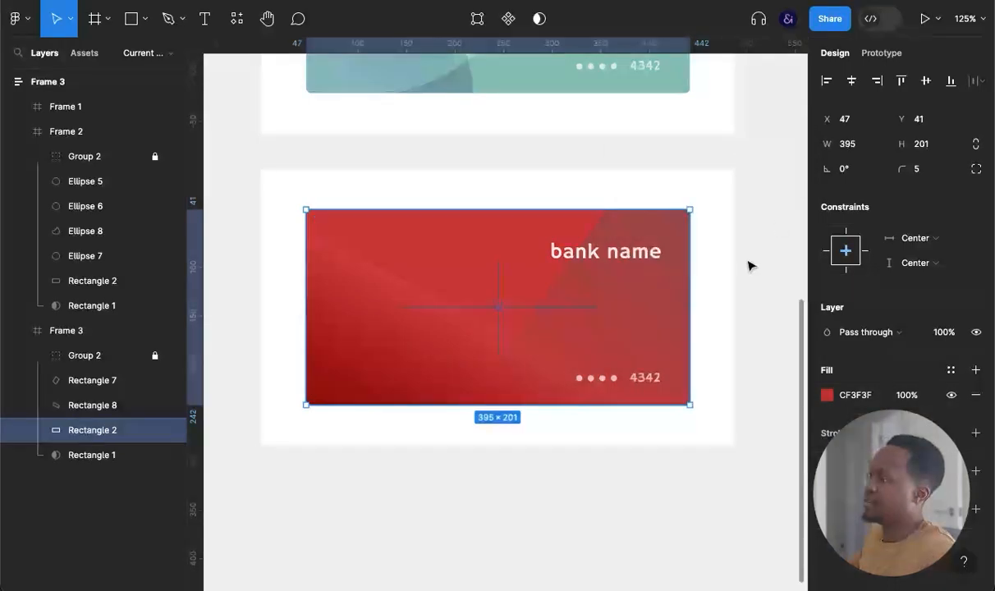
{"action": "left_click", "coordinate": [411, 541]}
- Try a different hue for the start stop of the lower-left rectangle's gradient, and undo the change
{"action": "left_click", "coordinate": [400, 383]}
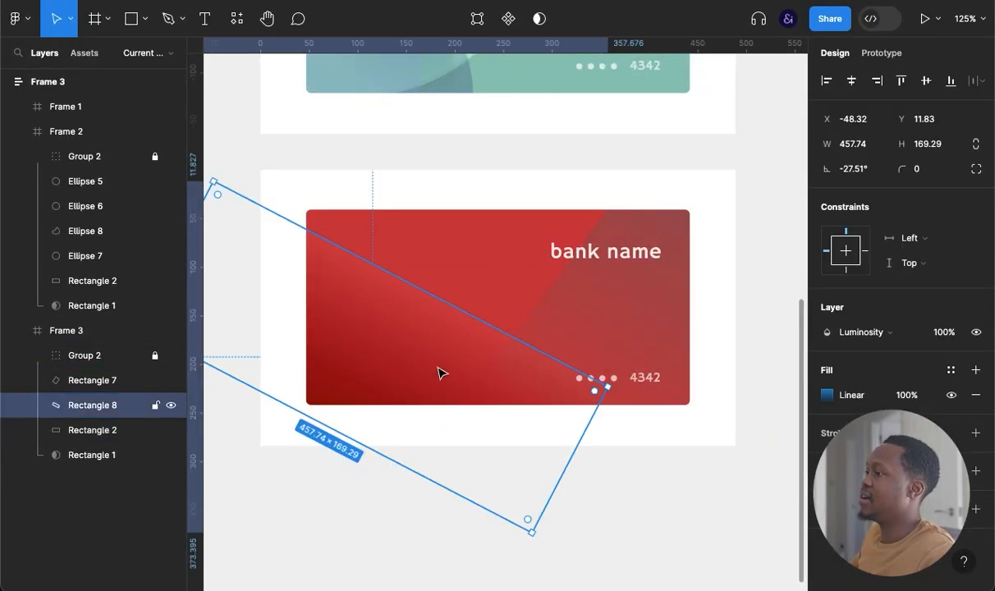
{"action": "left_click", "coordinate": [826, 396]}
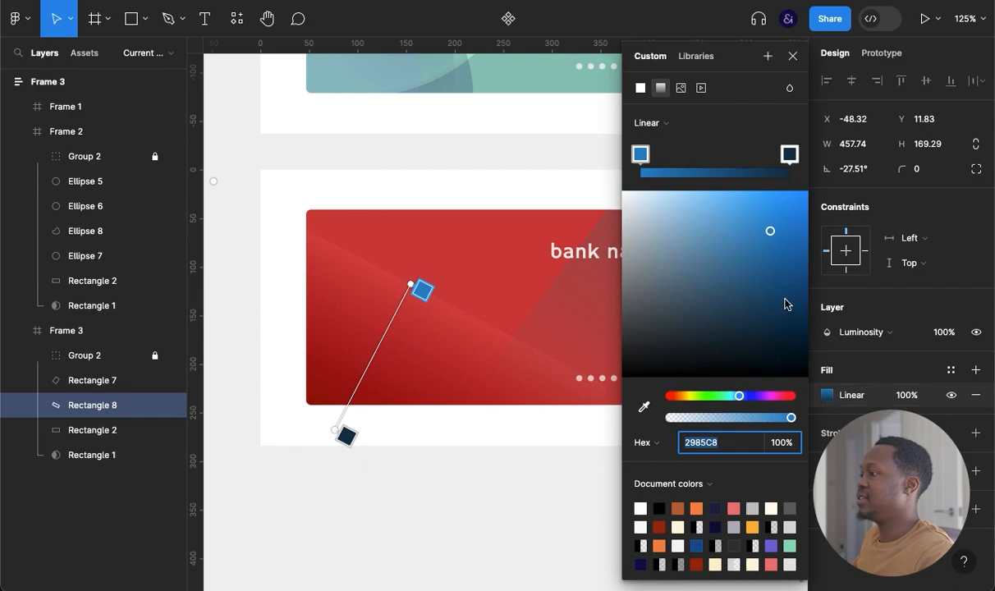
{"action": "left_click_drag", "start_coordinate": [691, 397], "coordinate": [788, 387]}
{"action": "key", "text": "super+z"}
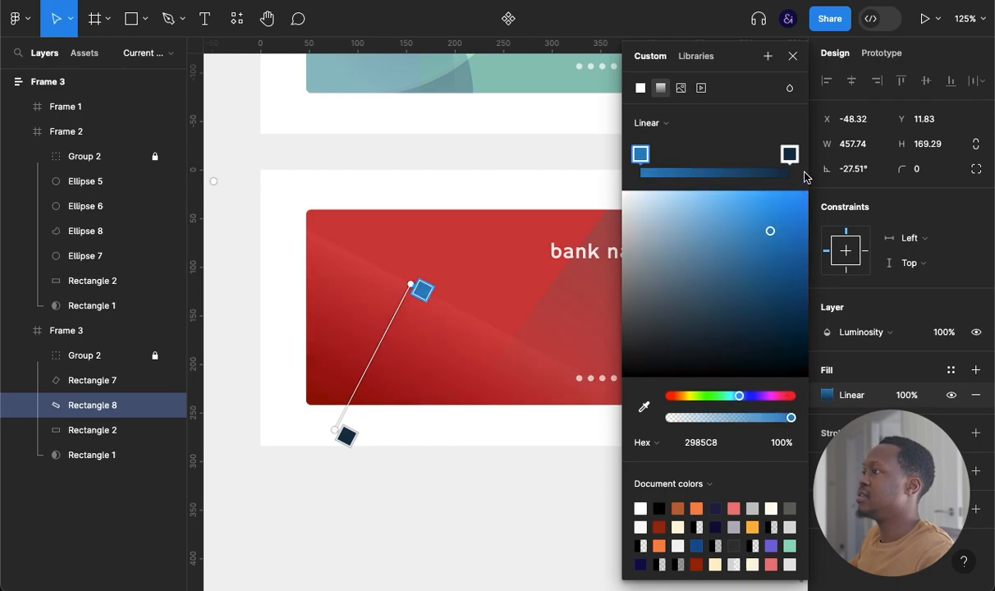
{"action": "left_click", "coordinate": [793, 56]}
{"action": "left_click", "coordinate": [528, 421]}
{"action": "left_click", "coordinate": [455, 362]}
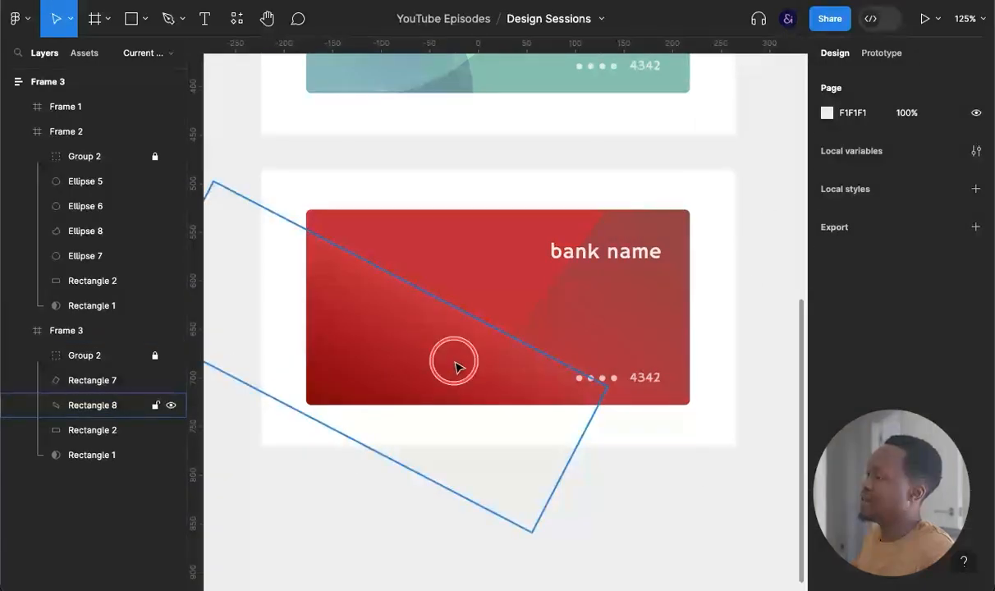
- Move the lower-left tilted gradient rectangle on the red card to about X -14, Y 17
{"action": "left_click_drag", "start_coordinate": [444, 356], "coordinate": [477, 369]}
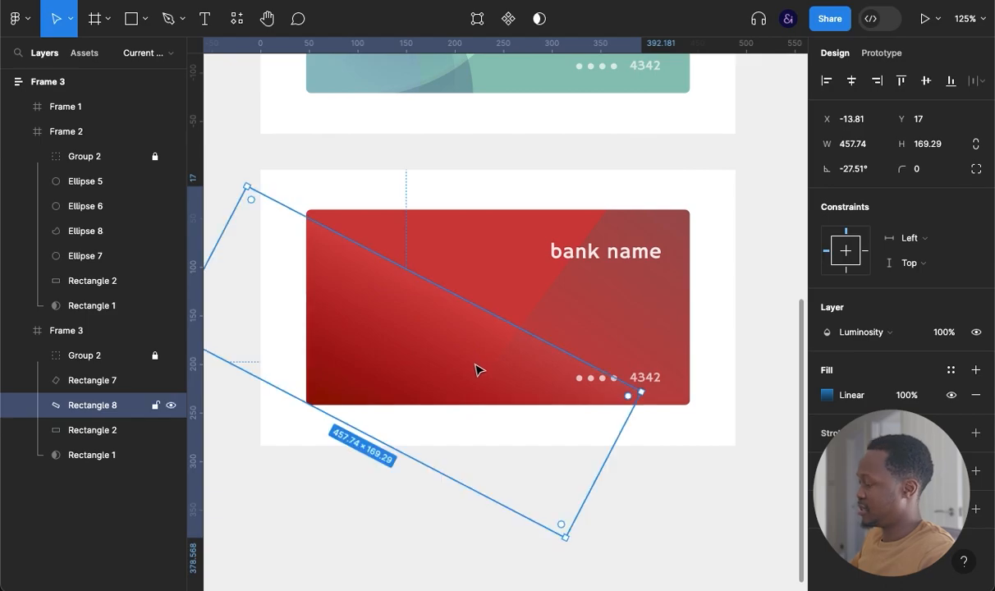
- Draw a 59 × 108 rectangle mid-card and move its upper-right corner point onto the upper-left one to form a triangle
{"action": "key", "text": "r"}
{"action": "mouse_move", "coordinate": [451, 245]}
{"action": "left_mouse_down"}
{"action": "mouse_move", "coordinate": [482, 321]}
{"action": "mouse_move", "coordinate": [508, 349]}
{"action": "left_mouse_up"}
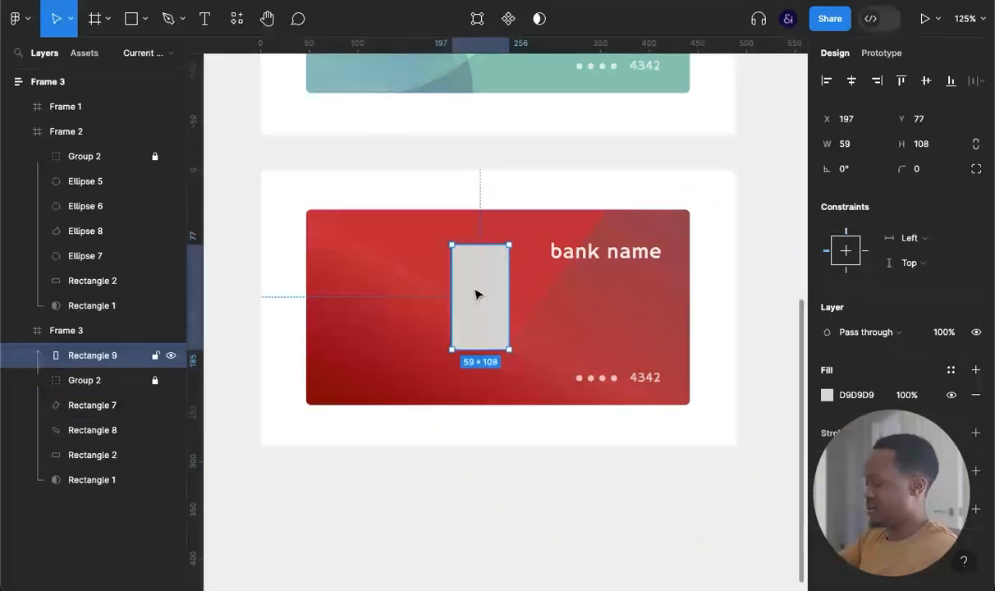
{"action": "double_click", "coordinate": [474, 289]}
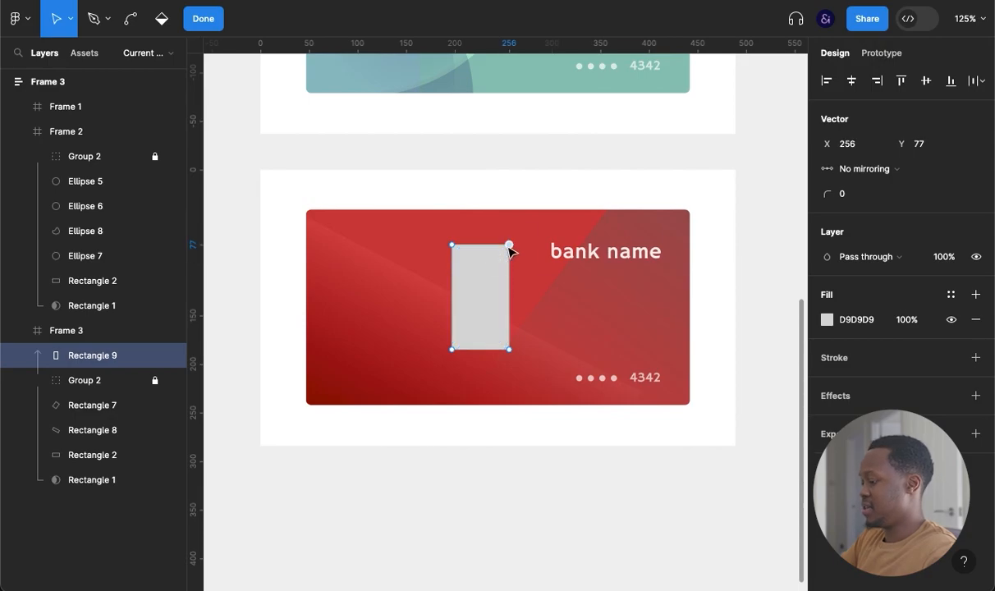
{"action": "left_click_drag", "start_coordinate": [509, 245], "coordinate": [451, 244]}
{"action": "key", "text": "Escape"}
- Enlarge the grey triangle to about 94 × 172, rotate it to about 17.4°, and place it at about X 193, Y 92
{"action": "left_click_drag", "start_coordinate": [479, 331], "coordinate": [525, 362]}
{"action": "left_click_drag", "start_coordinate": [558, 271], "coordinate": [542, 246]}
{"action": "left_click_drag", "start_coordinate": [571, 371], "coordinate": [589, 422]}
{"action": "left_click", "coordinate": [588, 481]}
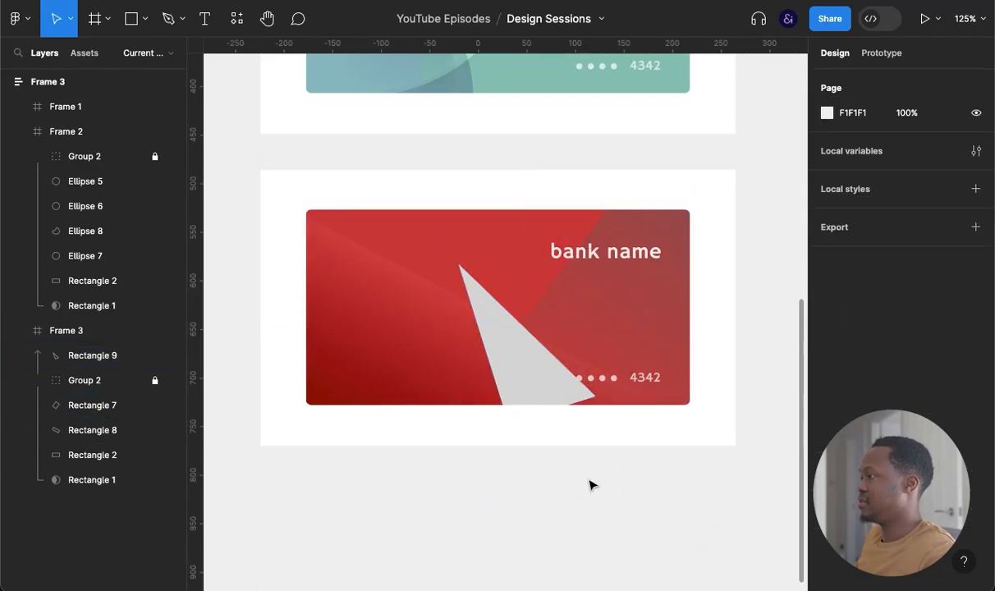
{"action": "left_click", "coordinate": [518, 375]}
{"action": "mouse_move", "coordinate": [508, 349]}
{"action": "left_mouse_down"}
{"action": "mouse_move", "coordinate": [513, 358]}
{"action": "mouse_move", "coordinate": [500, 356]}
{"action": "left_mouse_up"}
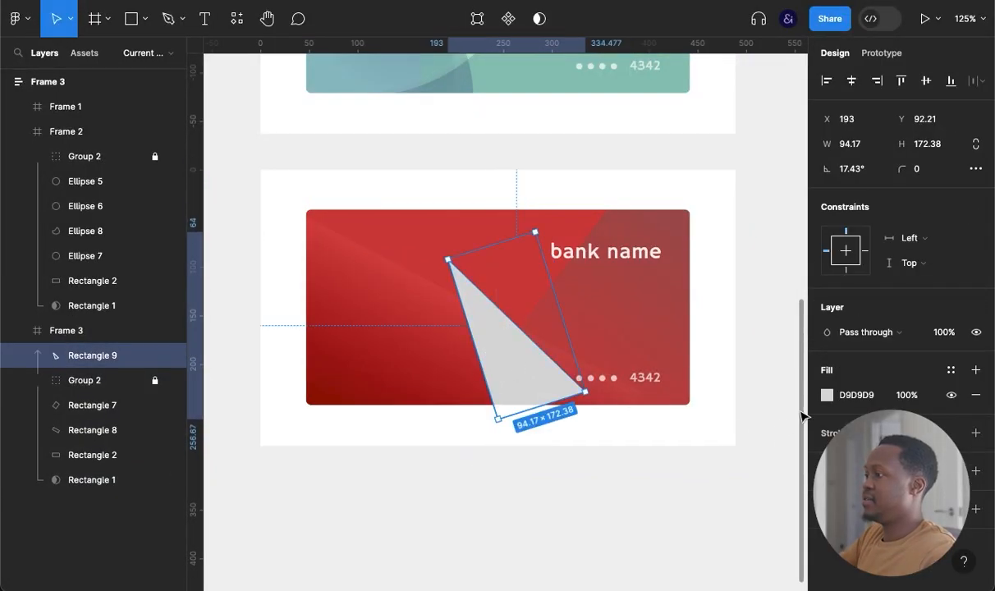
- Set the triangle's fill colour to blue 4296D3
{"action": "left_click", "coordinate": [827, 395]}
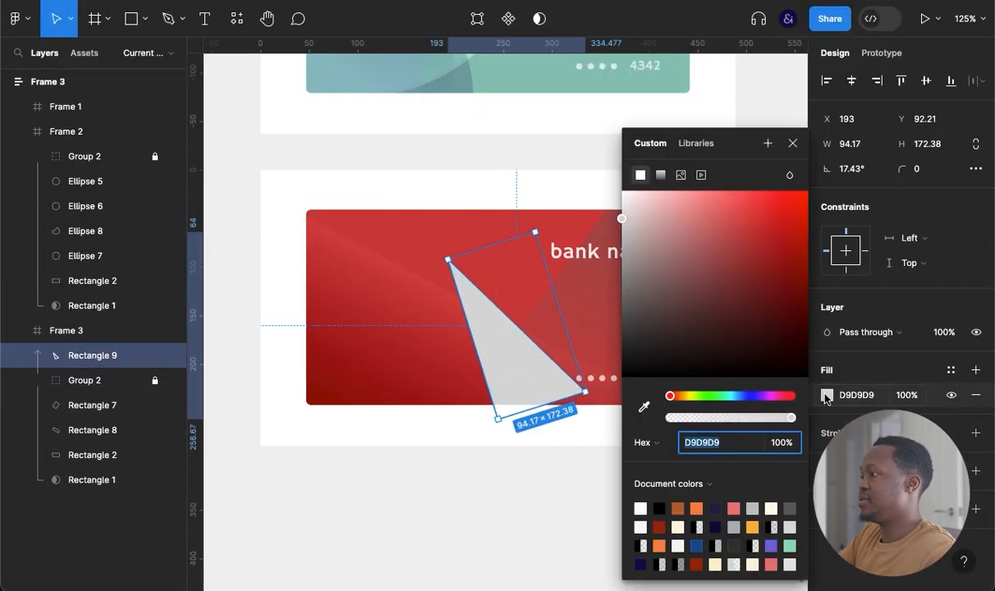
{"action": "left_click", "coordinate": [749, 225]}
{"action": "left_click_drag", "start_coordinate": [671, 398], "coordinate": [741, 395]}
{"action": "left_click", "coordinate": [790, 142]}
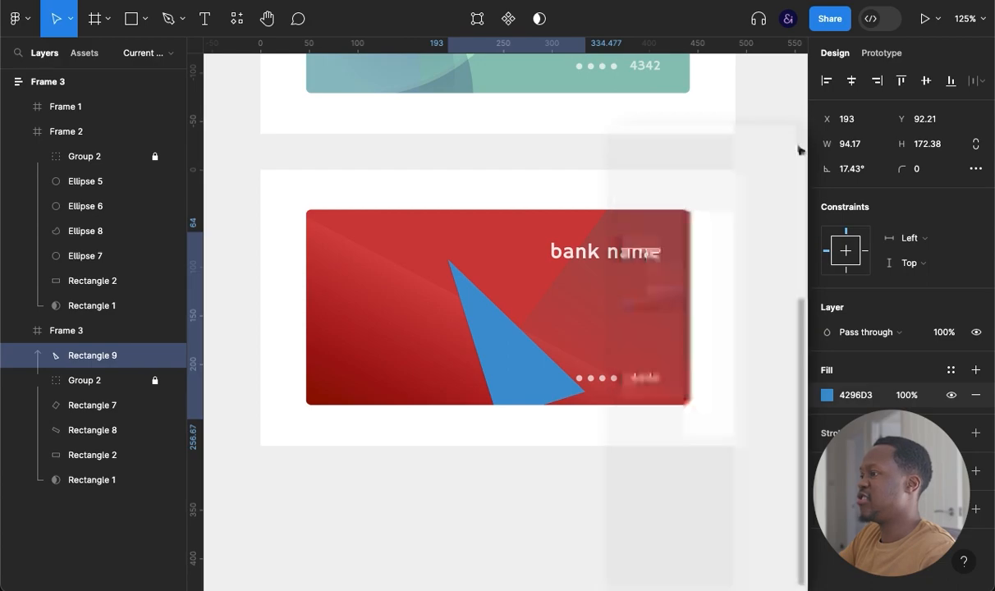
- Preview different layer blend modes on the blue triangle and keep Pass through
{"action": "left_click", "coordinate": [888, 338]}
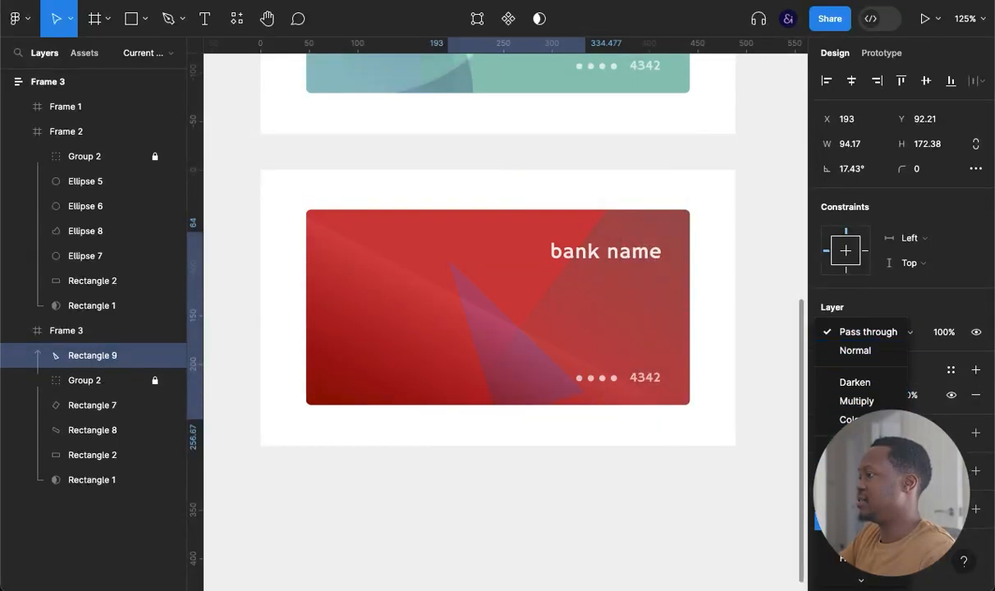
{"action": "mouse_move", "coordinate": [857, 583]}
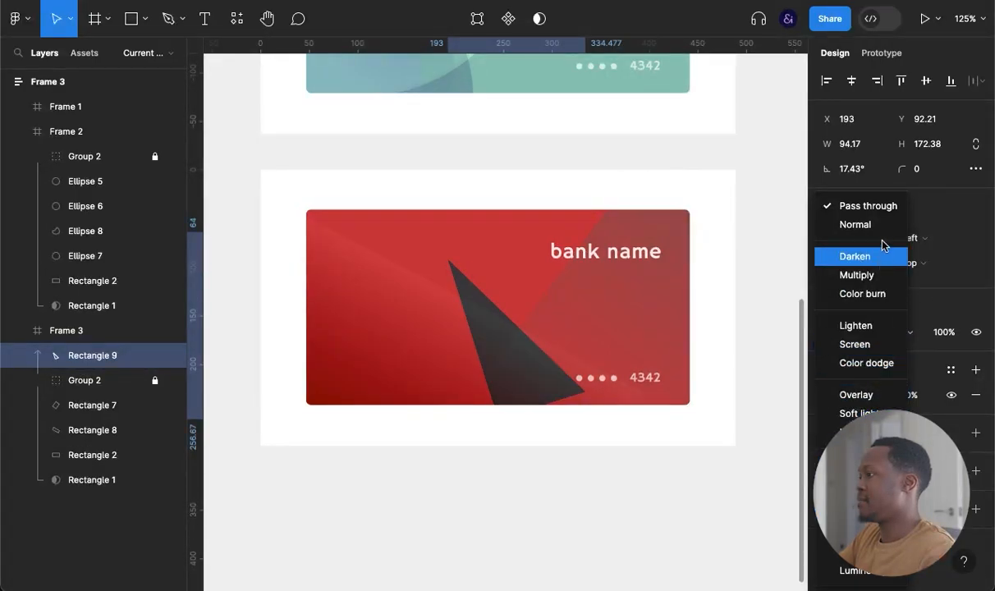
{"action": "left_click", "coordinate": [884, 207]}
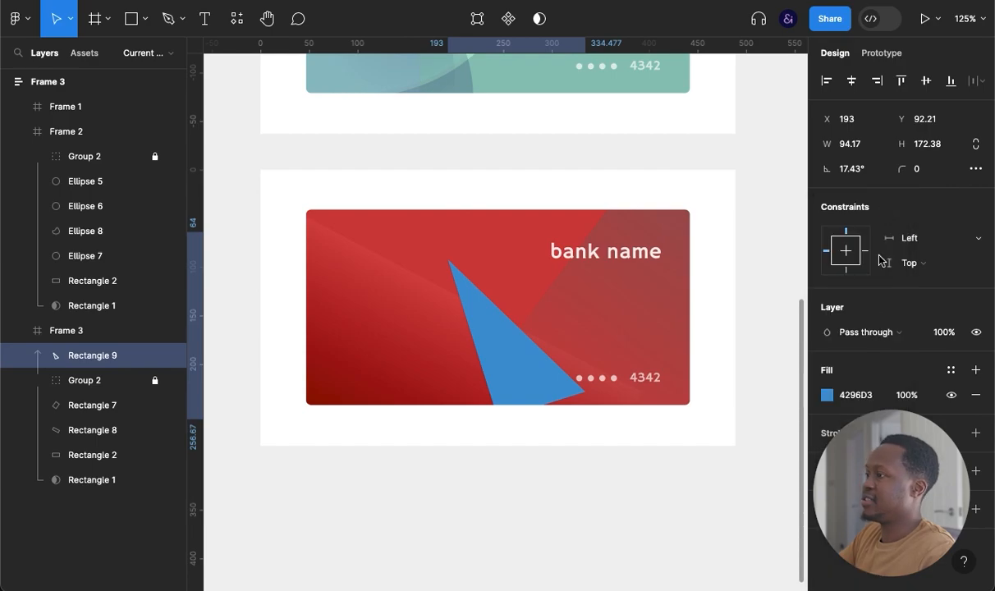
- Scale the blue triangle up to about 146 × 266 and set its layer opacity to 60%
{"action": "left_click_drag", "start_coordinate": [534, 231], "coordinate": [546, 180]}
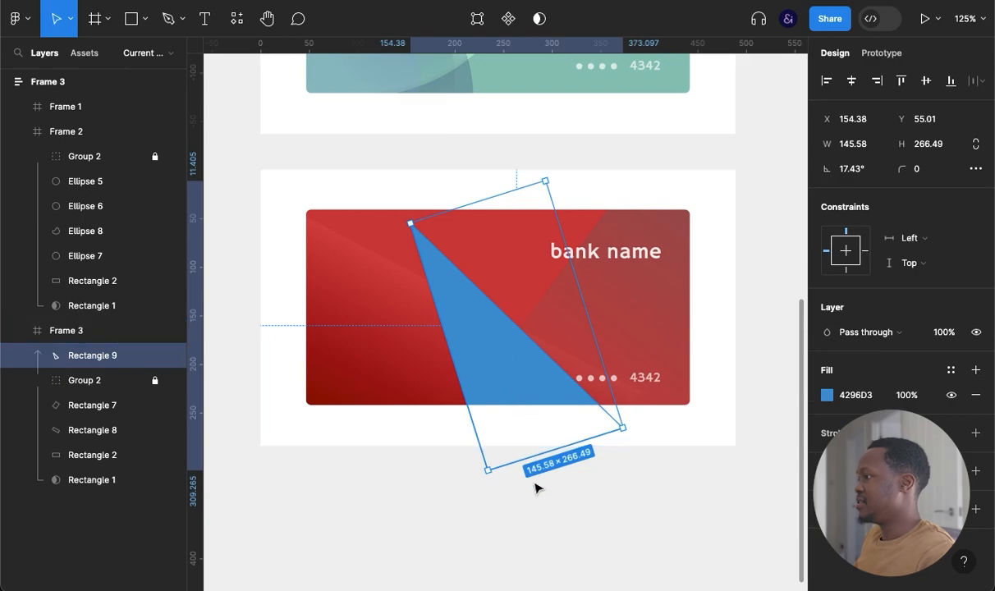
{"action": "left_click", "coordinate": [593, 512]}
{"action": "left_click", "coordinate": [537, 363]}
{"action": "key", "text": "4"}
{"action": "key", "text": "6"}
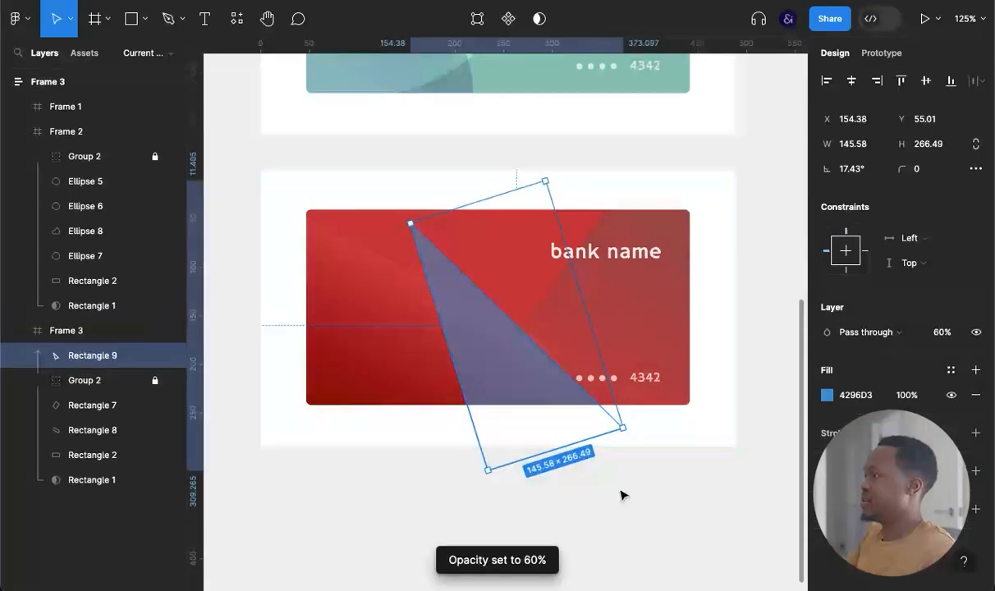
- Change the triangle's fill to a linear gradient from orange D39942 to transparent, with the transparent stop moved to just past midway
{"action": "left_click", "coordinate": [827, 395]}
{"action": "left_click_drag", "start_coordinate": [735, 400], "coordinate": [682, 396]}
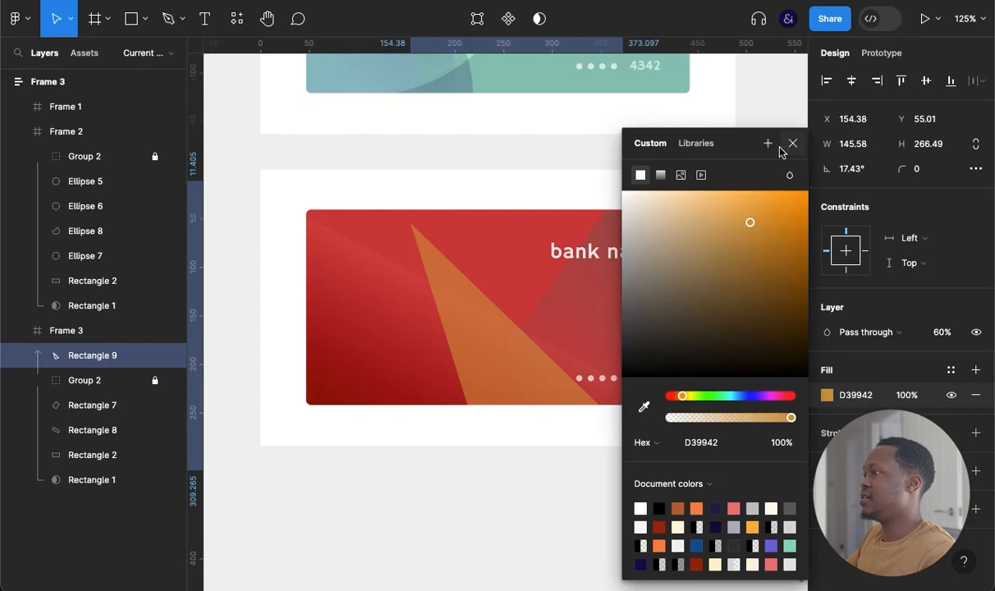
{"action": "left_click", "coordinate": [661, 175]}
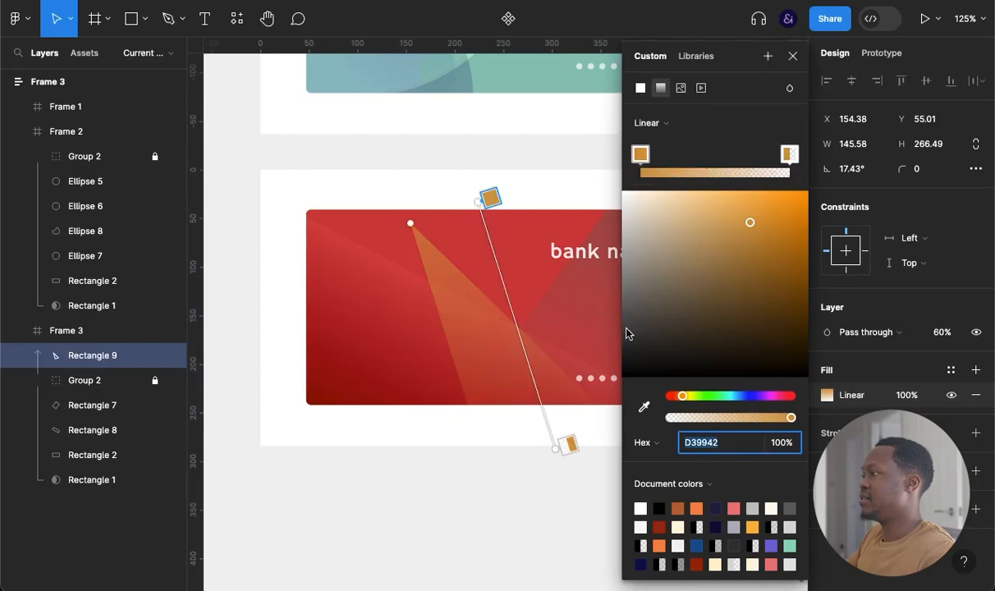
{"action": "left_click", "coordinate": [491, 199]}
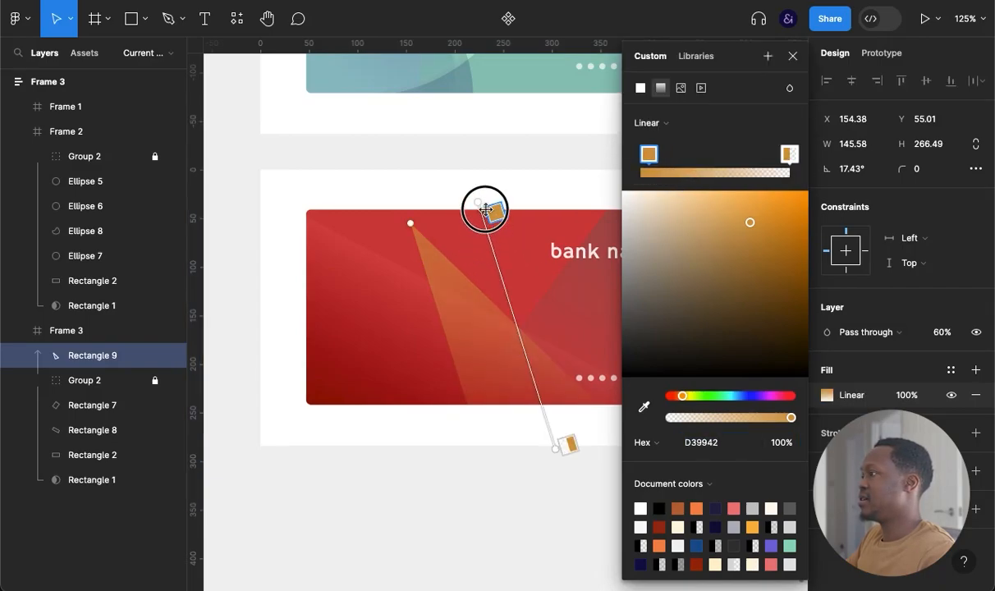
{"action": "mouse_move", "coordinate": [562, 431]}
{"action": "left_mouse_down"}
{"action": "mouse_move", "coordinate": [535, 329]}
{"action": "mouse_move", "coordinate": [534, 339]}
{"action": "left_mouse_up"}
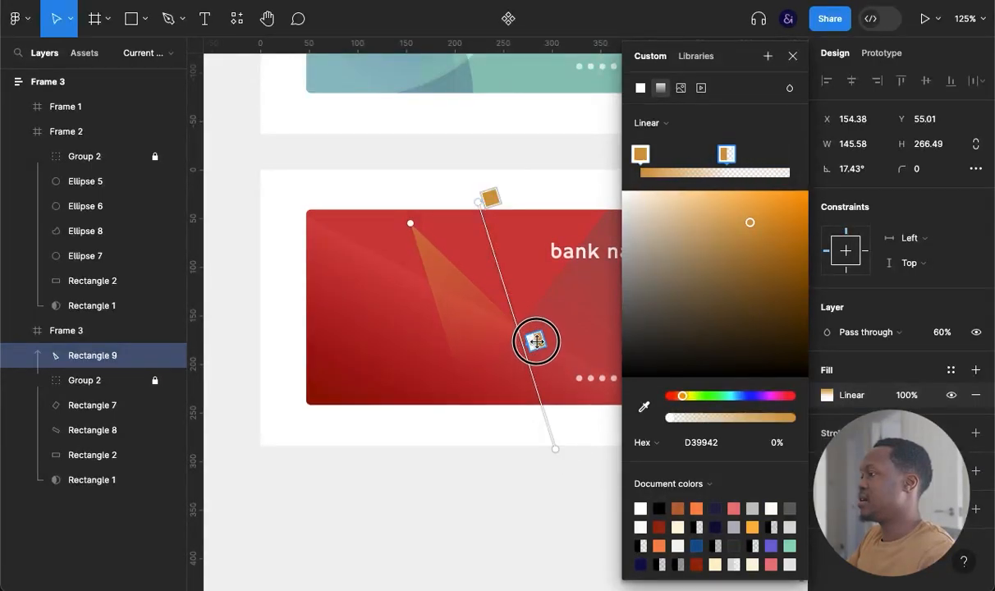
{"action": "key", "text": "Escape"}
{"action": "left_click", "coordinate": [577, 515]}
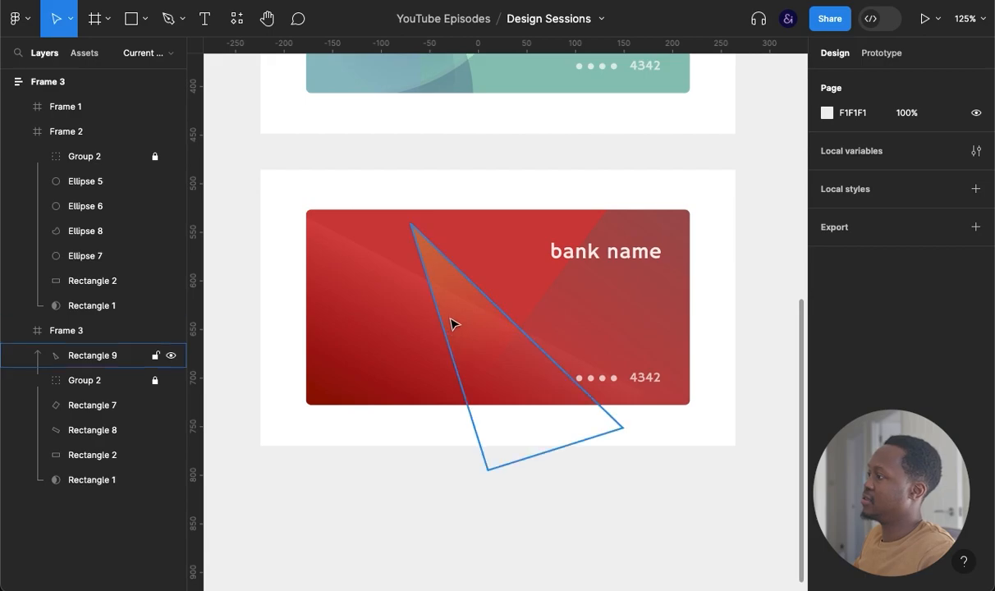
- Try a horizontally flipped duplicate of the orange gradient triangle, and delete the copy
{"action": "left_click", "coordinate": [443, 291]}
{"action": "key", "text": "super+d"}
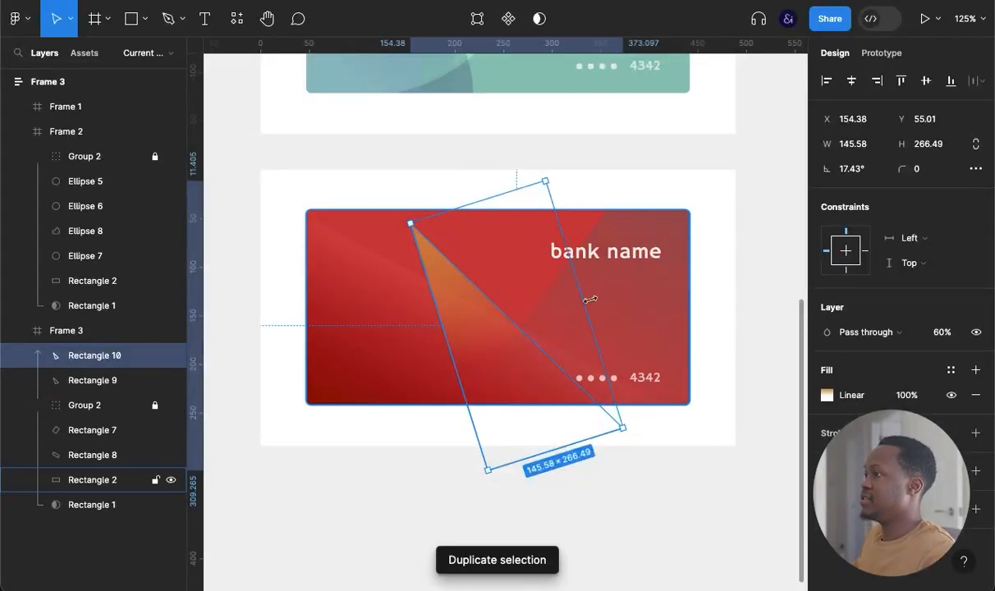
{"action": "right_click", "coordinate": [464, 308]}
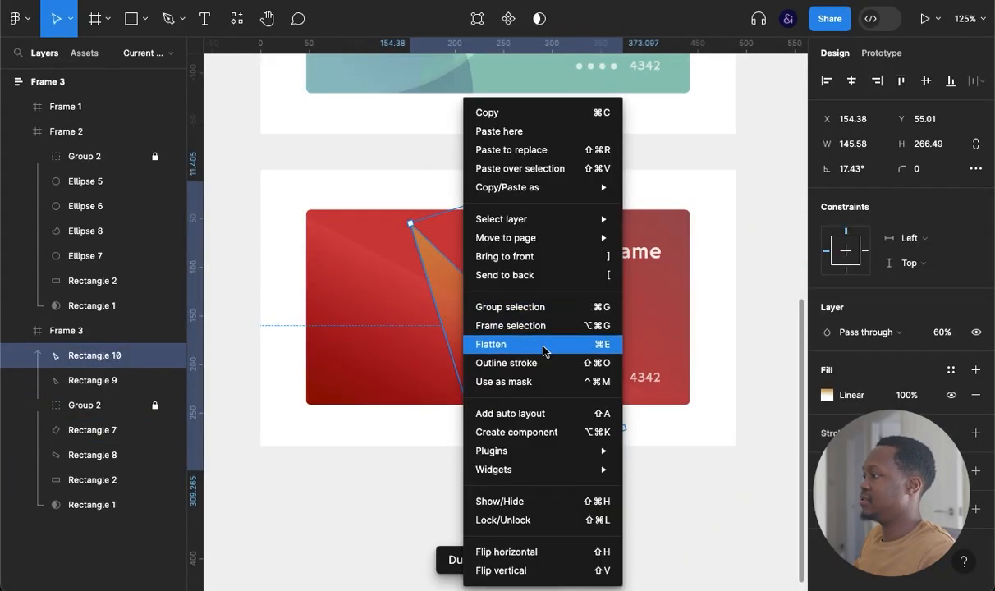
{"action": "left_click", "coordinate": [529, 558]}
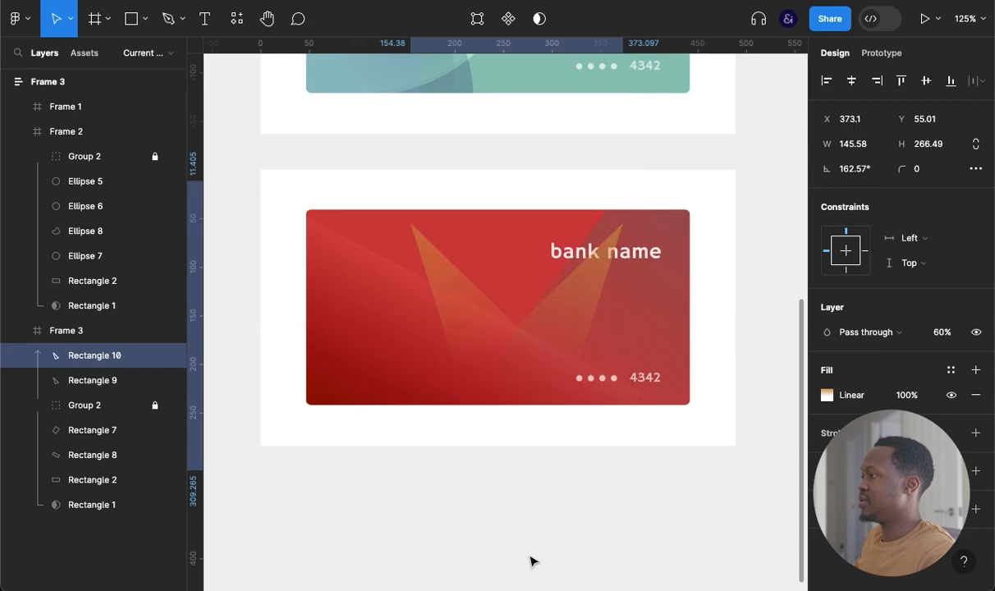
{"action": "left_click", "coordinate": [610, 555]}
{"action": "left_click", "coordinate": [577, 309]}
{"action": "left_click_drag", "start_coordinate": [623, 222], "coordinate": [608, 203]}
{"action": "key", "text": "super+z"}
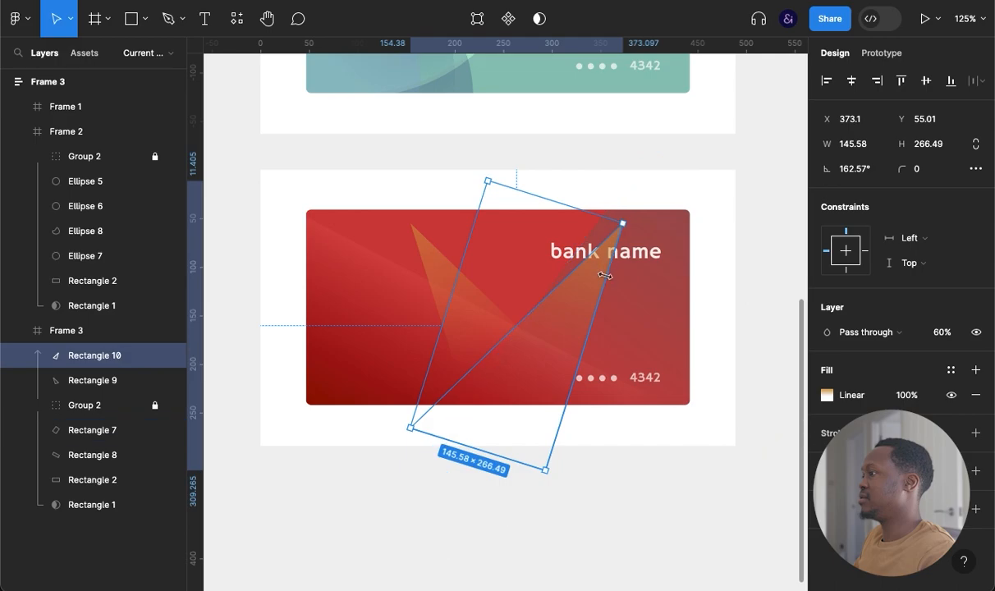
{"action": "key", "text": "Delete"}
- Duplicate the orange triangle with the copy at 30% layer opacity, offset 10 px to the right at X 164.38
{"action": "left_click", "coordinate": [470, 311]}
{"action": "key", "text": "super+d"}
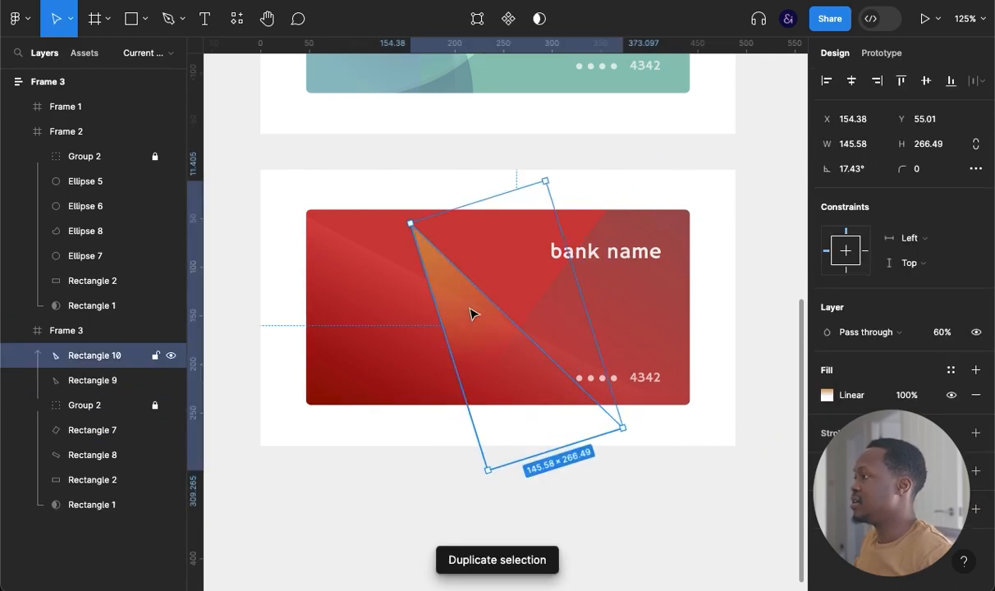
{"action": "key", "text": "3"}
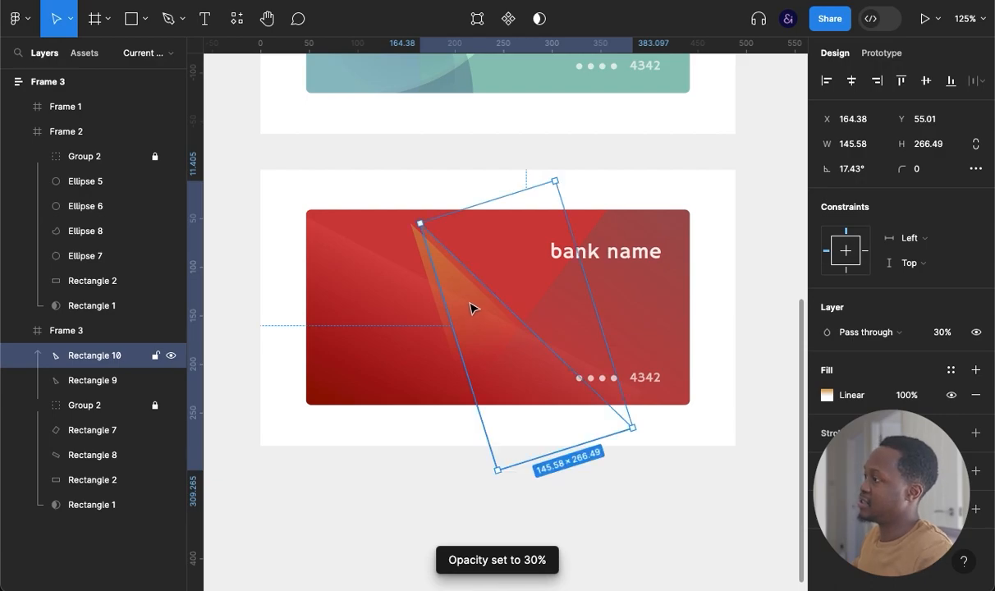
- Move both orange triangles together to Y 125.01, with the original at X 254.38 and the copy at X 264.38
{"action": "left_click", "coordinate": [426, 270], "text": "shift"}
{"action": "key", "text": "shift+Up"}
{"action": "key", "text": "shift+Up"}
{"action": "key", "text": "shift+Up"}
{"action": "key", "text": "shift+Up"}
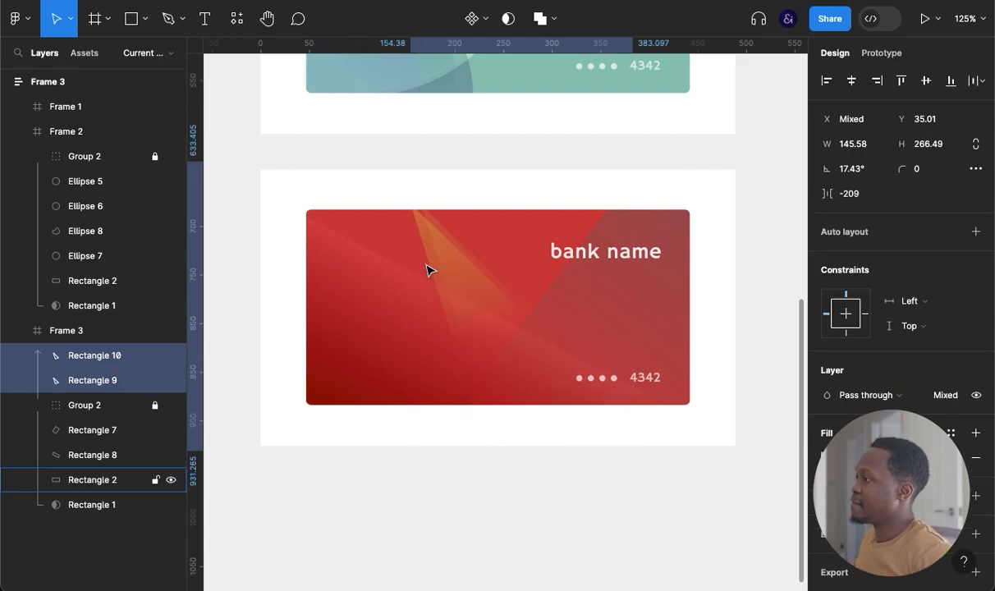
{"action": "key", "text": "shift+Left"}
{"action": "key", "text": "shift+Left"}
{"action": "key", "text": "shift+Left"}
{"action": "key", "text": "shift+Left"}
{"action": "key", "text": "shift+Left"}
{"action": "key", "text": "shift+Left"}
{"action": "key", "text": "shift+Left"}
{"action": "key", "text": "shift+Left"}
{"action": "key", "text": "shift+Left"}
{"action": "key", "text": "shift+Left"}
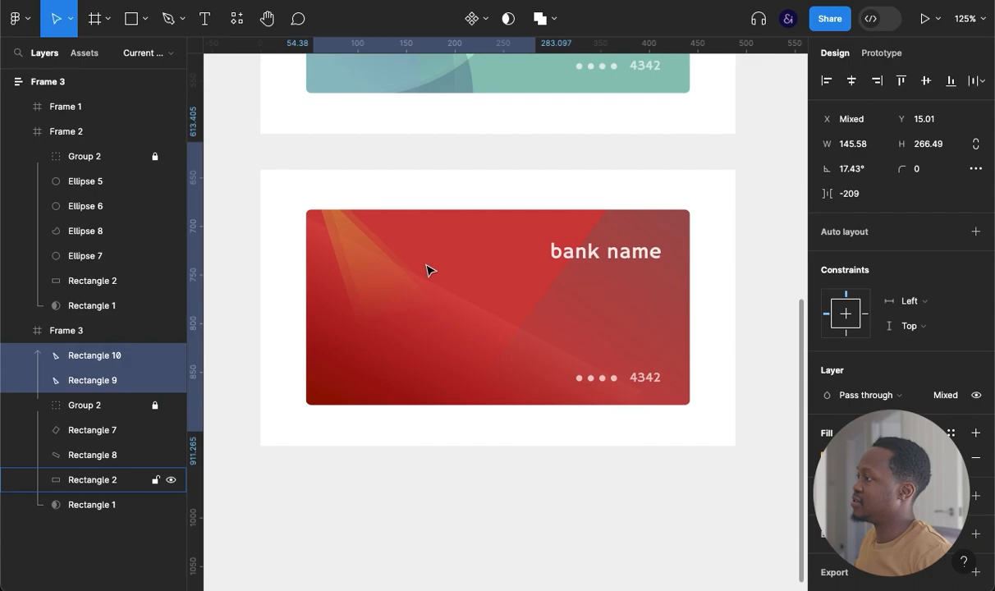
{"action": "key", "text": "shift+Up"}
{"action": "key", "text": "shift+Right"}
{"action": "key", "text": "shift+Right"}
{"action": "key", "text": "shift+Right"}
{"action": "key", "text": "shift+Right"}
{"action": "key", "text": "shift+Right"}
{"action": "key", "text": "shift+Right"}
{"action": "key", "text": "shift+Right"}
{"action": "key", "text": "shift+Right"}
{"action": "key", "text": "shift+Right"}
{"action": "key", "text": "shift+Right"}
{"action": "key", "text": "shift+Right"}
{"action": "key", "text": "shift+Right"}
{"action": "key", "text": "shift+Right"}
{"action": "key", "text": "shift+Right"}
{"action": "key", "text": "shift+Down"}
{"action": "key", "text": "shift+Down"}
{"action": "key", "text": "shift+Down"}
{"action": "key", "text": "shift+Down"}
{"action": "key", "text": "shift+Down"}
{"action": "key", "text": "shift+Down"}
{"action": "key", "text": "shift+Down"}
{"action": "key", "text": "shift+Down"}
{"action": "key", "text": "shift+Down"}
{"action": "key", "text": "shift+Down"}
{"action": "key", "text": "shift+Down"}
{"action": "key", "text": "shift+Down"}
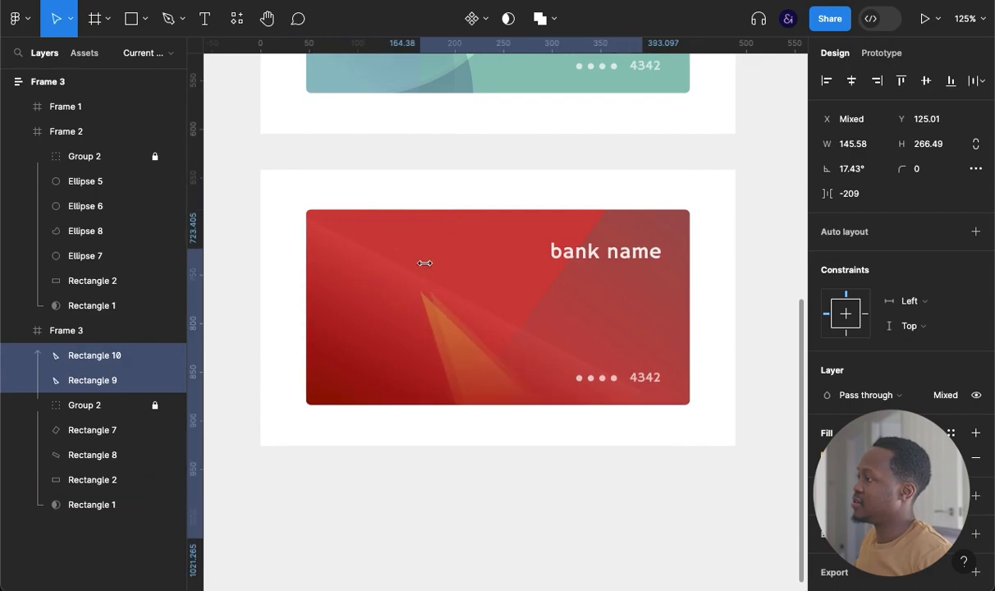
{"action": "key", "text": "shift+Right"}
{"action": "key", "text": "shift+Right"}
{"action": "key", "text": "shift+Right"}
{"action": "key", "text": "shift+Right"}
{"action": "key", "text": "shift+Right"}
{"action": "key", "text": "shift+Right"}
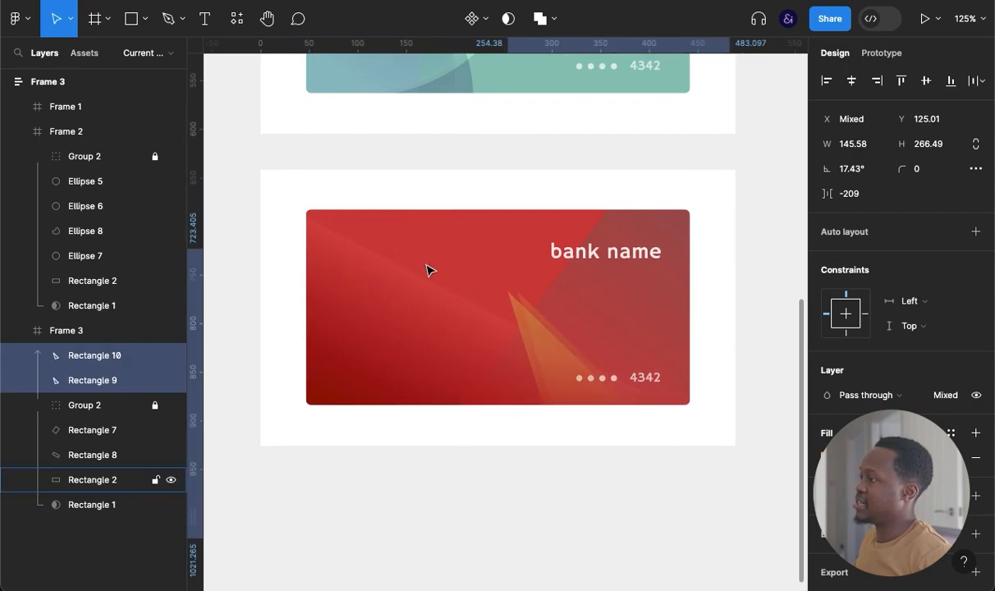
{"action": "left_click", "coordinate": [580, 482]}
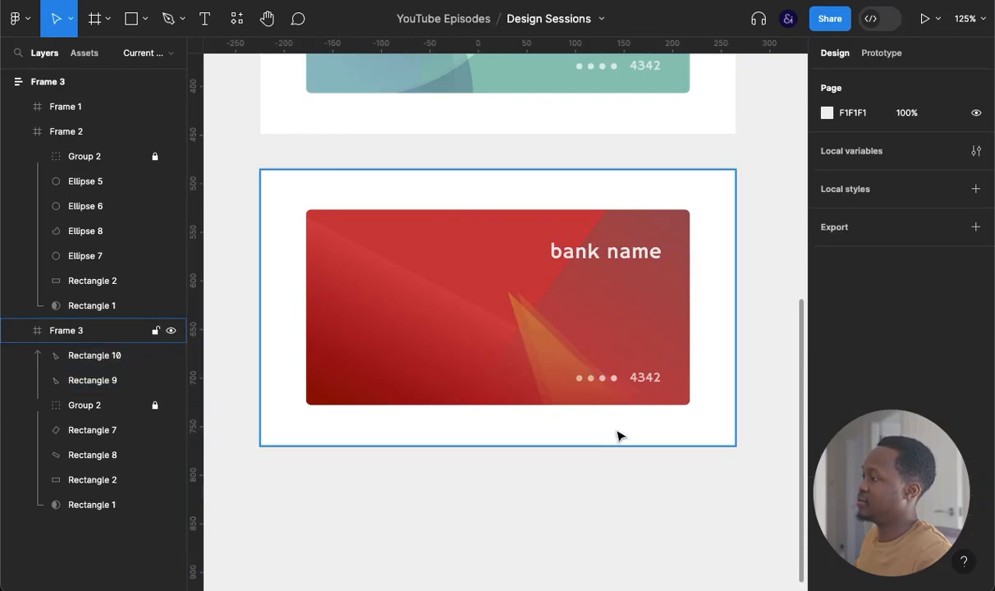
- Move only the 30% opacity triangle copy to X 292.38, Y 155.01 over the card's lower right
{"action": "left_click", "coordinate": [562, 378]}
{"action": "key", "text": "shift+Right"}
{"action": "key", "text": "shift+Down"}
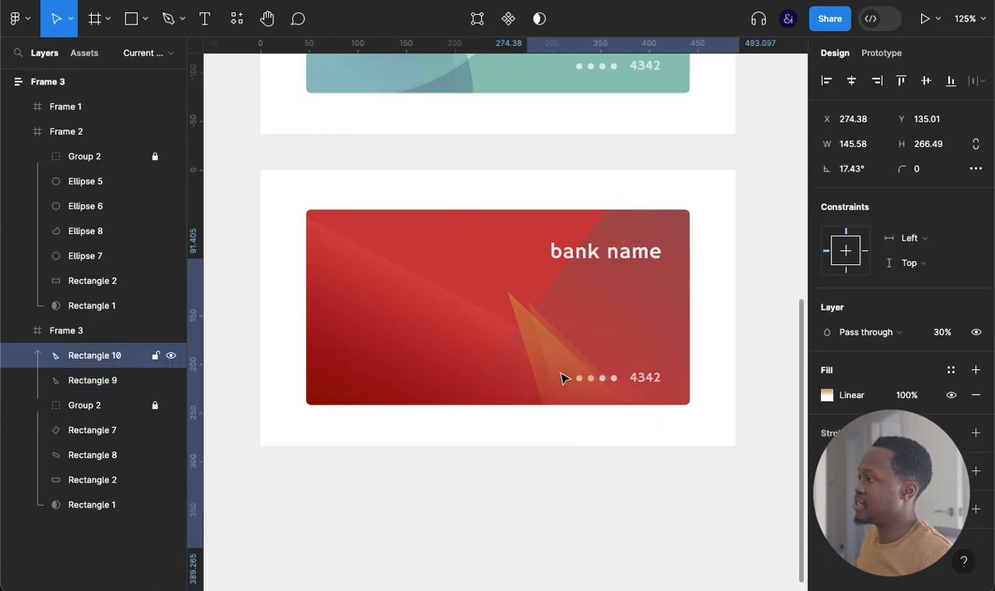
{"action": "key", "text": "shift+Left"}
{"action": "key", "text": "shift+Up"}
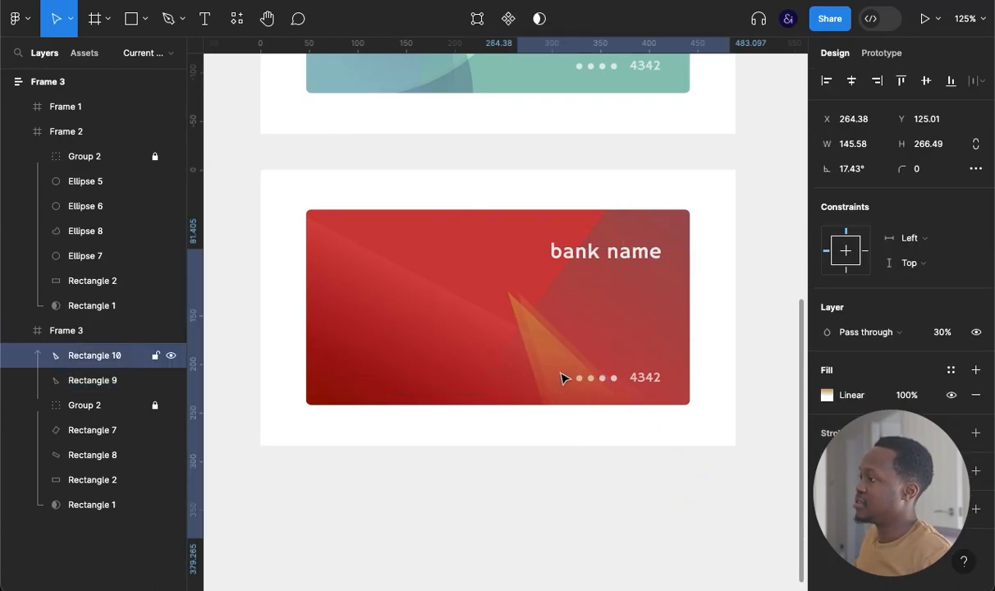
{"action": "key", "text": "shift+Right"}
{"action": "key", "text": "shift+Right"}
{"action": "key", "text": "shift+Right"}
{"action": "key", "text": "shift+Down"}
{"action": "key", "text": "shift+Down"}
{"action": "key", "text": "shift+Down"}
{"action": "key", "text": "Left"}
{"action": "key", "text": "Left"}
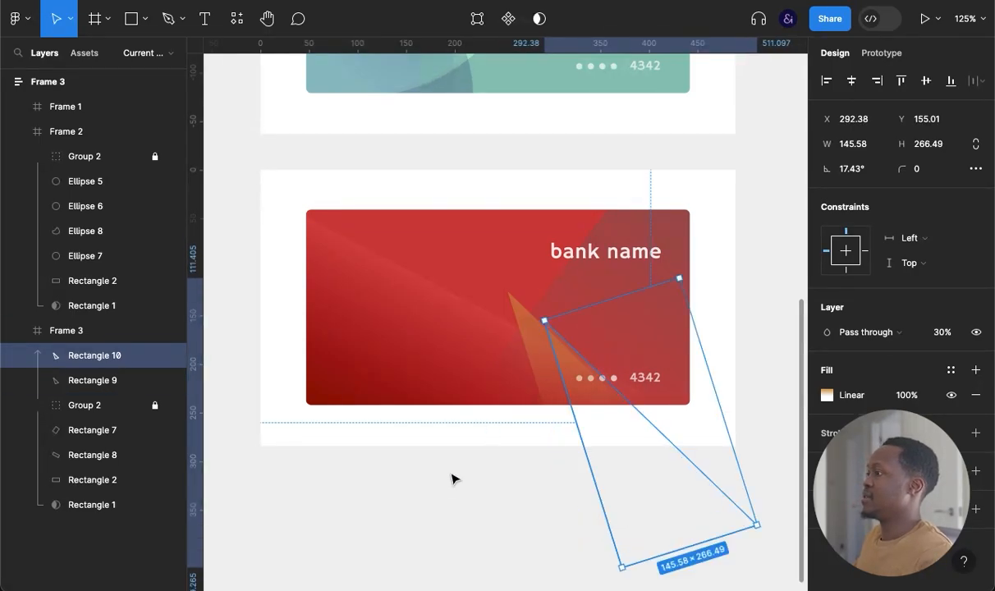
{"action": "left_click", "coordinate": [443, 476]}
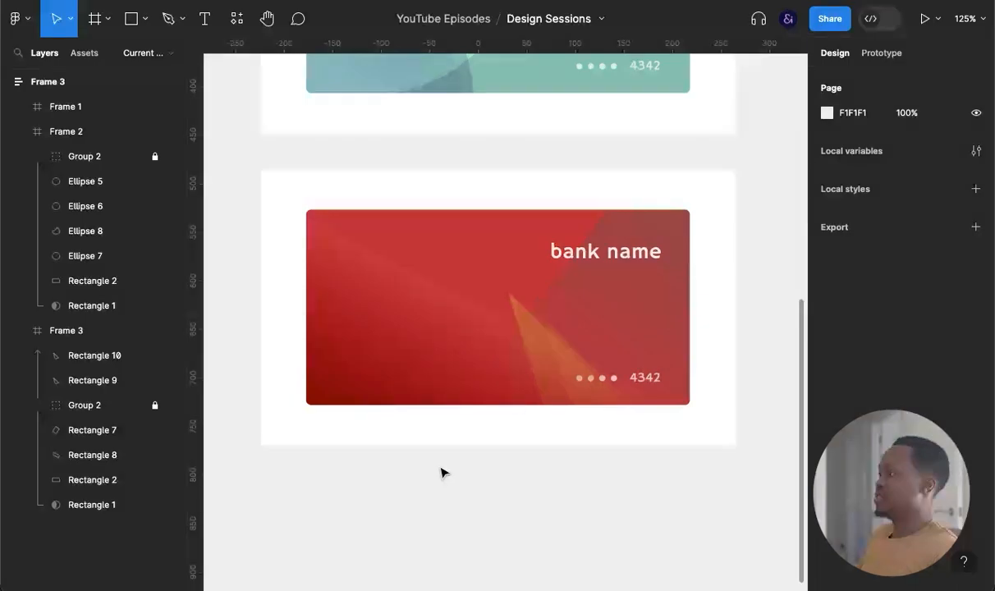
{"action": "scroll", "coordinate": [443, 472], "scroll_direction": "up", "scroll_amount": 1}
{"action": "key", "text": "shift+1"}
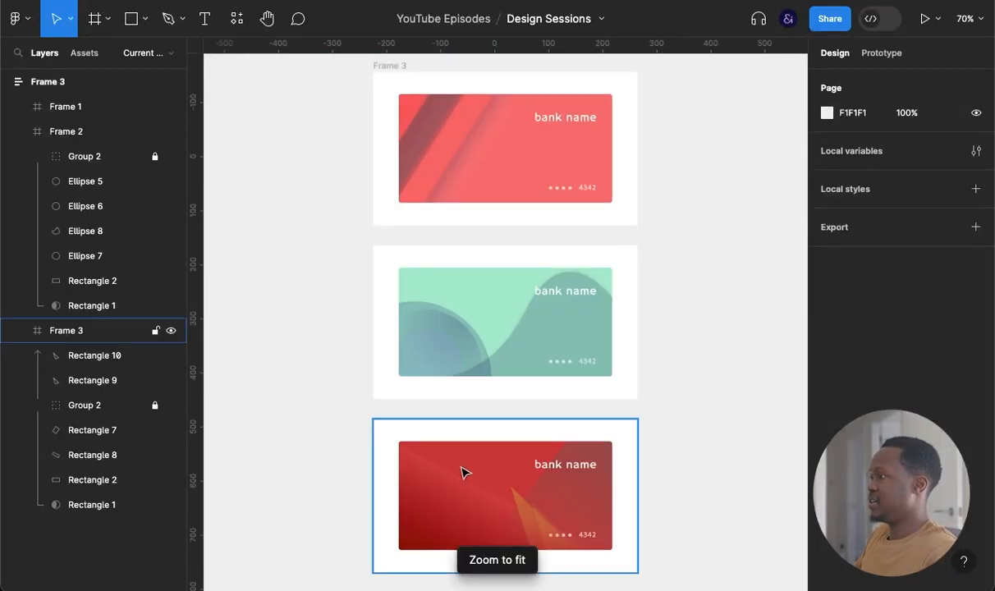